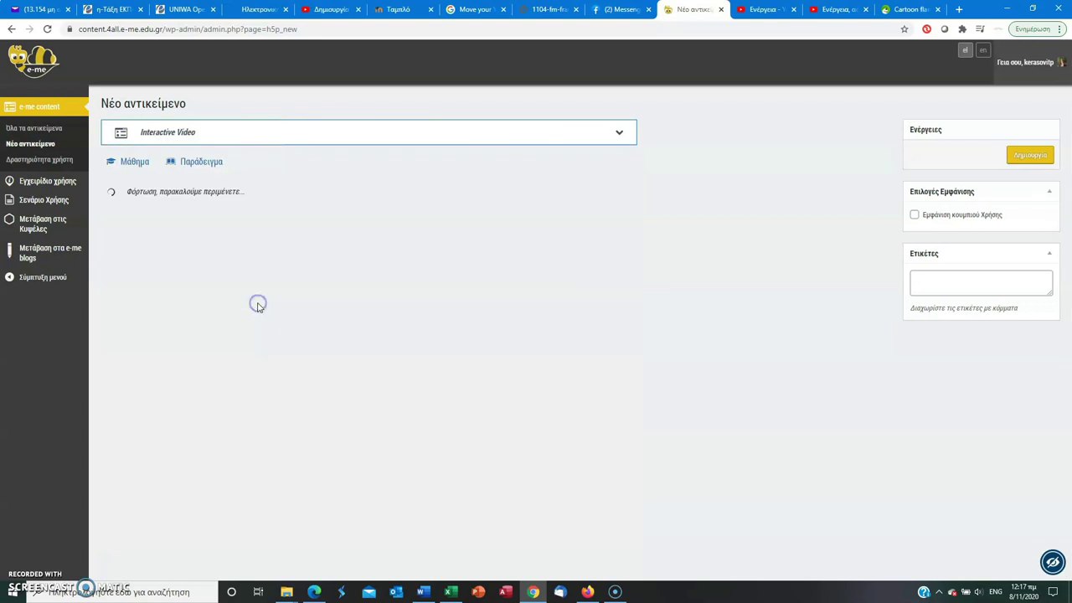
# Step: Title the new Interactive Video item "Εισαγωγή στις μορφές ενέργειας"
pyautogui.click(221, 251)
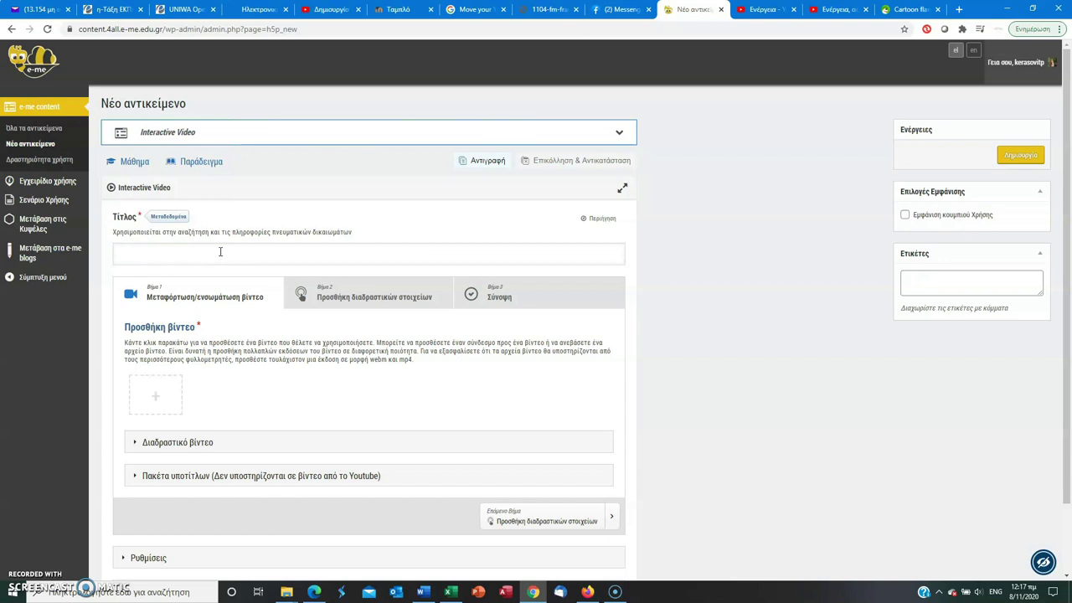
pyautogui.click(221, 251)
pyautogui.write('Εισ')
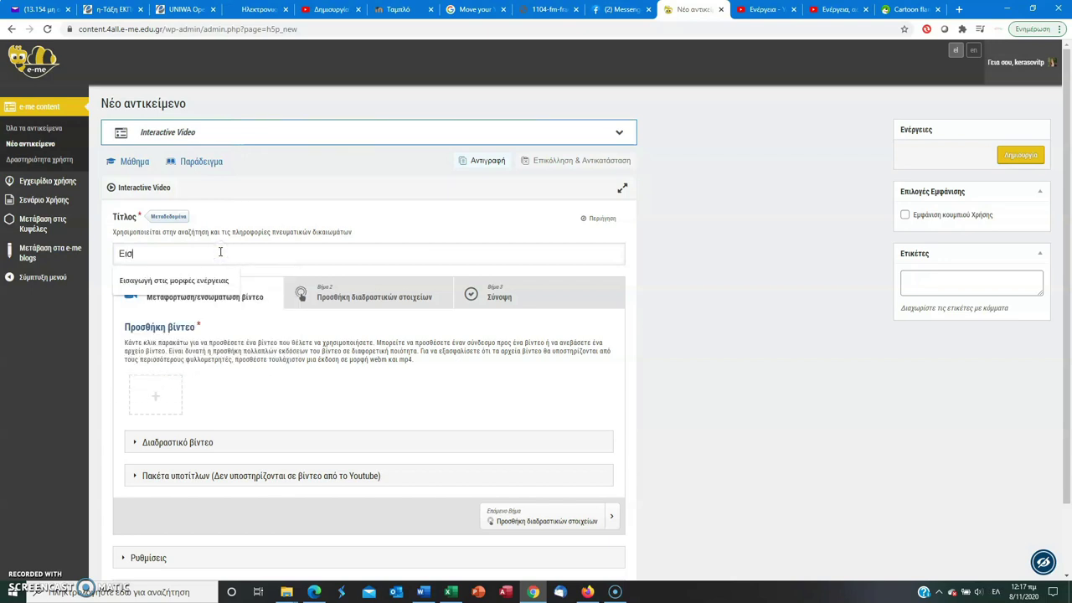
pyautogui.write('αγωγή στις μορφές ενέργειας')
pyautogui.click(216, 280)
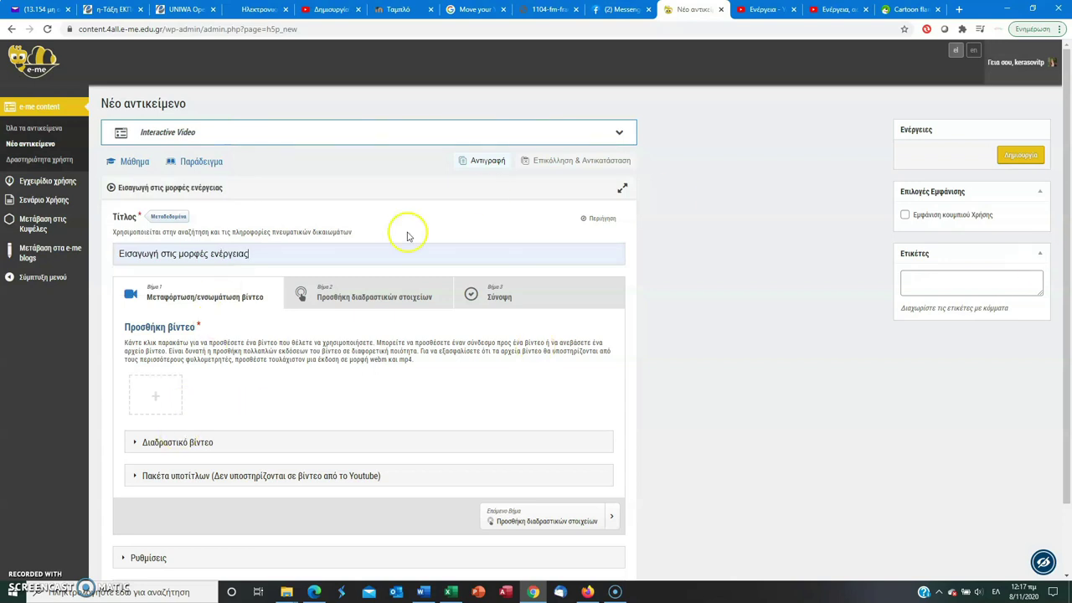
# Step: In the item's metadata, save the prefilled author, set the licence to Attribution-NonCommercial-ShareAlike (CC BY-NC-SA), and save the metadata
pyautogui.click(169, 219)
pyautogui.click(247, 223)
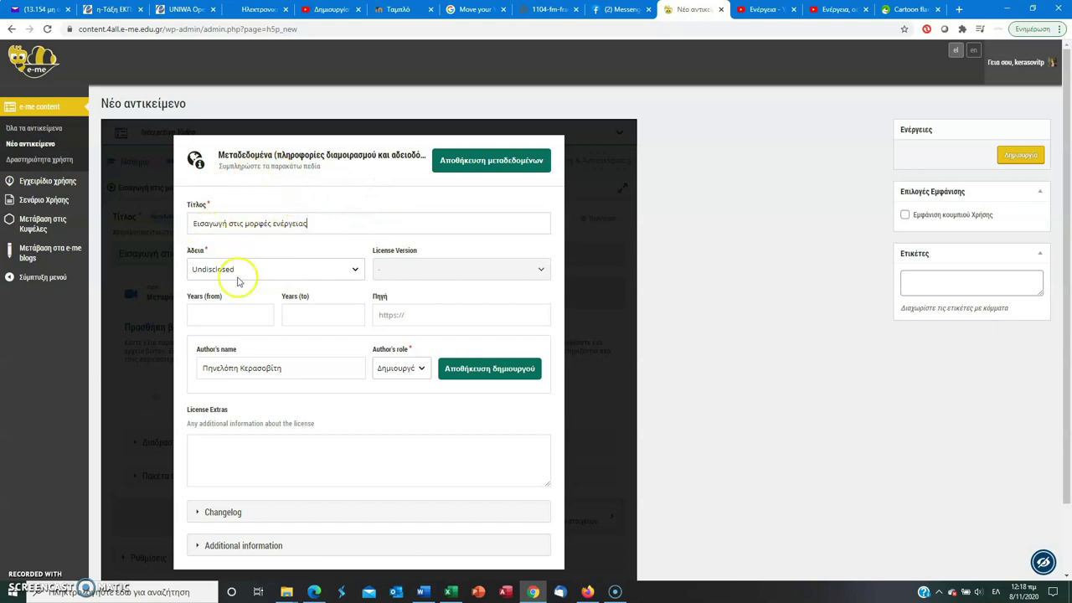
pyautogui.click(480, 370)
pyautogui.click(248, 271)
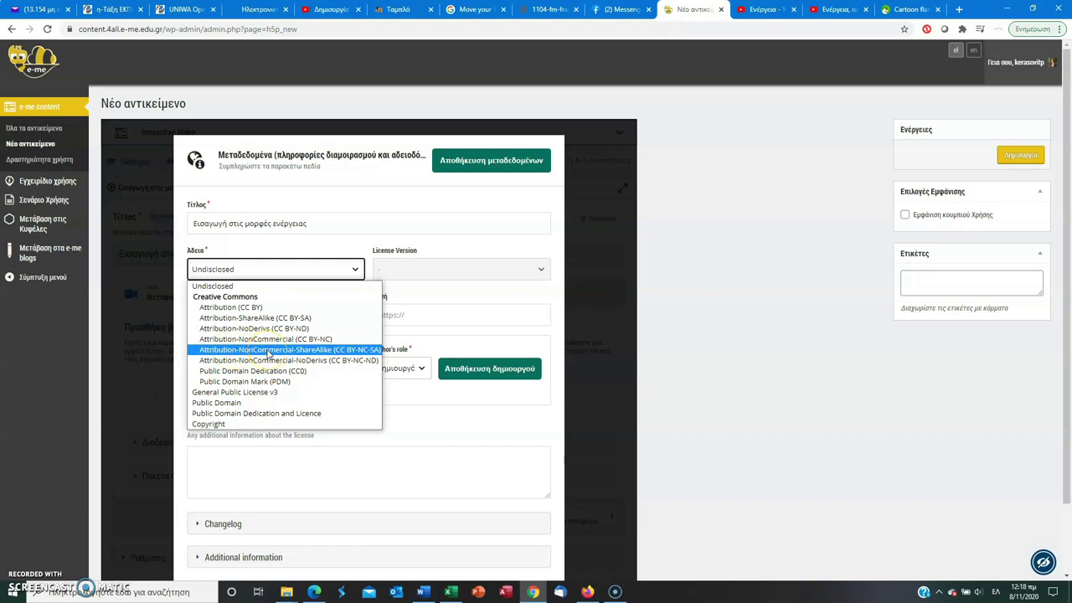
pyautogui.click(323, 353)
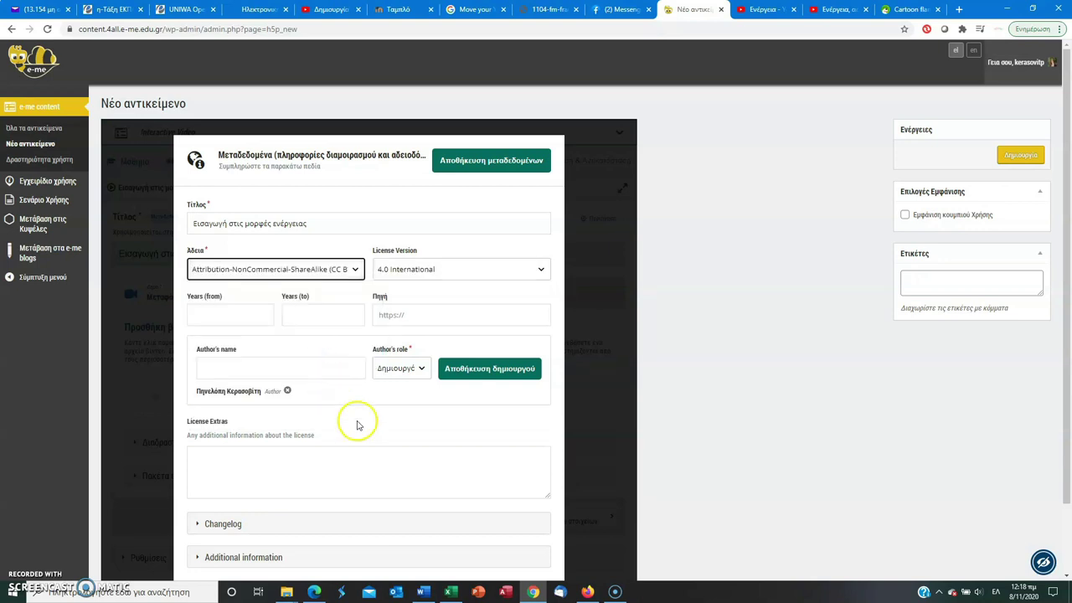
pyautogui.click(504, 164)
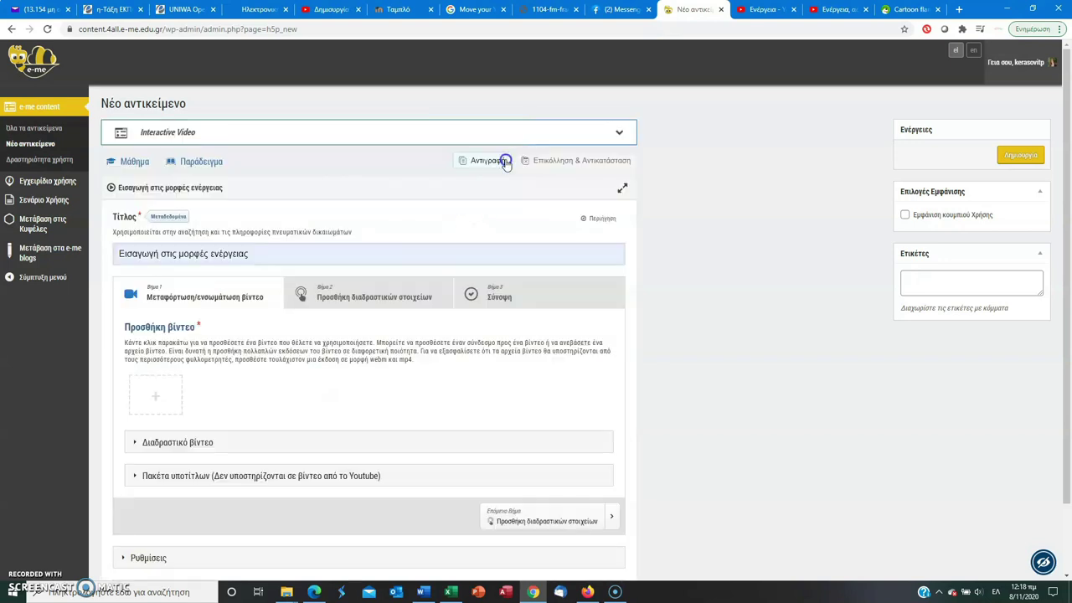
pyautogui.moveTo(1067, 293); pyautogui.dragTo(1069, 270)
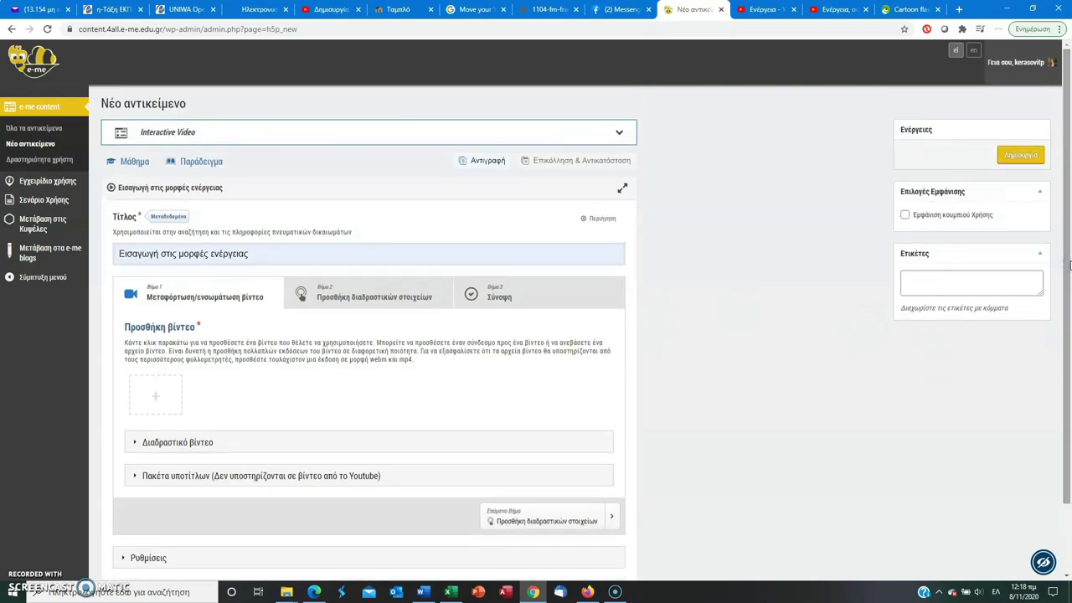
pyautogui.click(1026, 156)
pyautogui.moveTo(1069, 262); pyautogui.dragTo(1069, 226)
pyautogui.moveTo(1069, 228); pyautogui.dragTo(1069, 269)
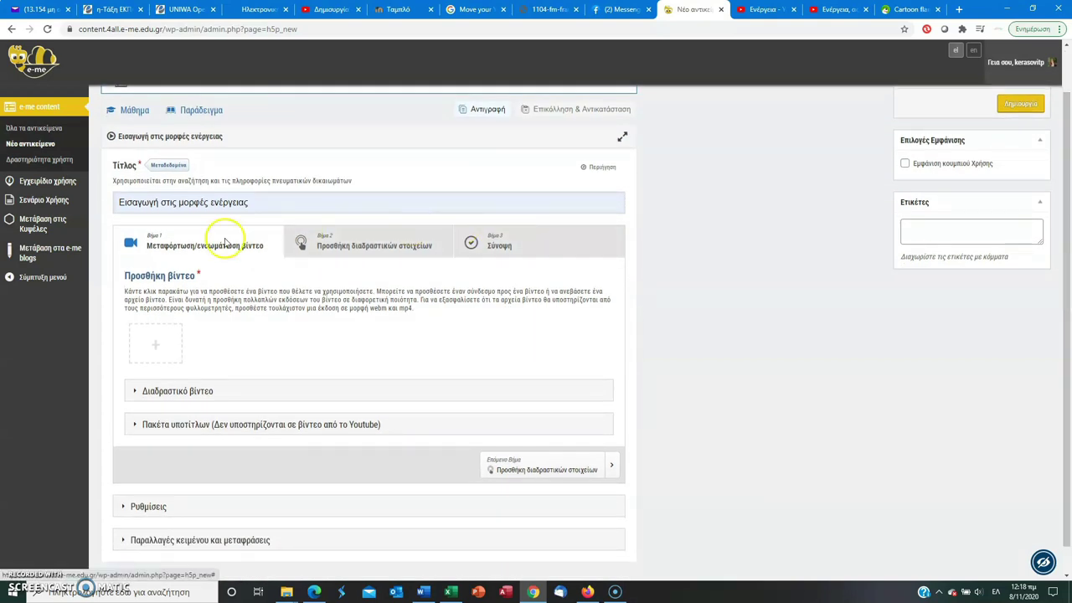
# Step: Open the video source dialog, then switch to YouTube and copy the share link of the video "Ενέργεια"
pyautogui.click(160, 357)
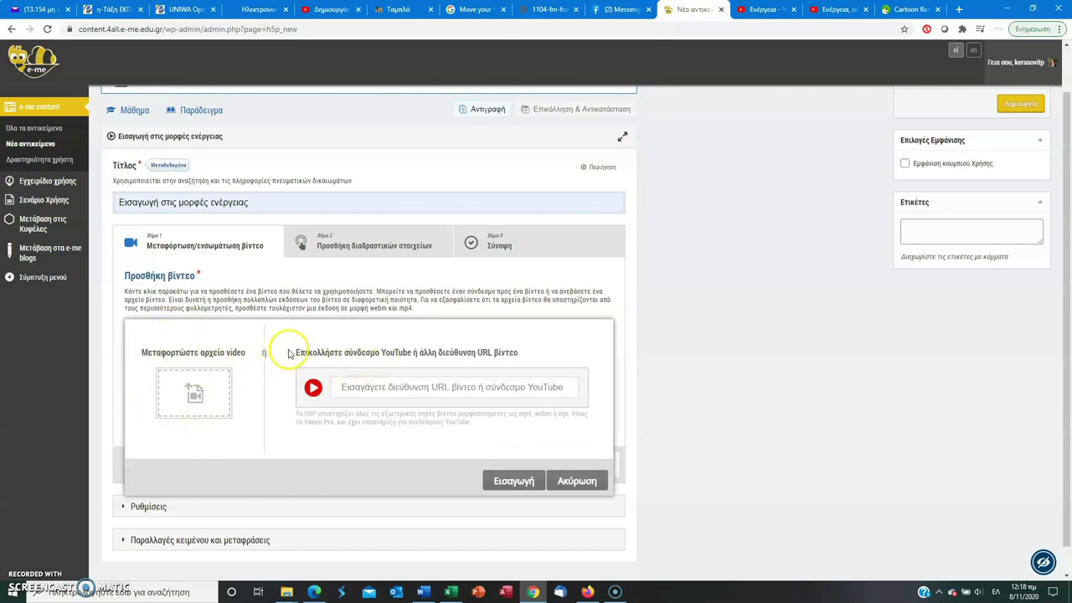
pyautogui.click(762, 10)
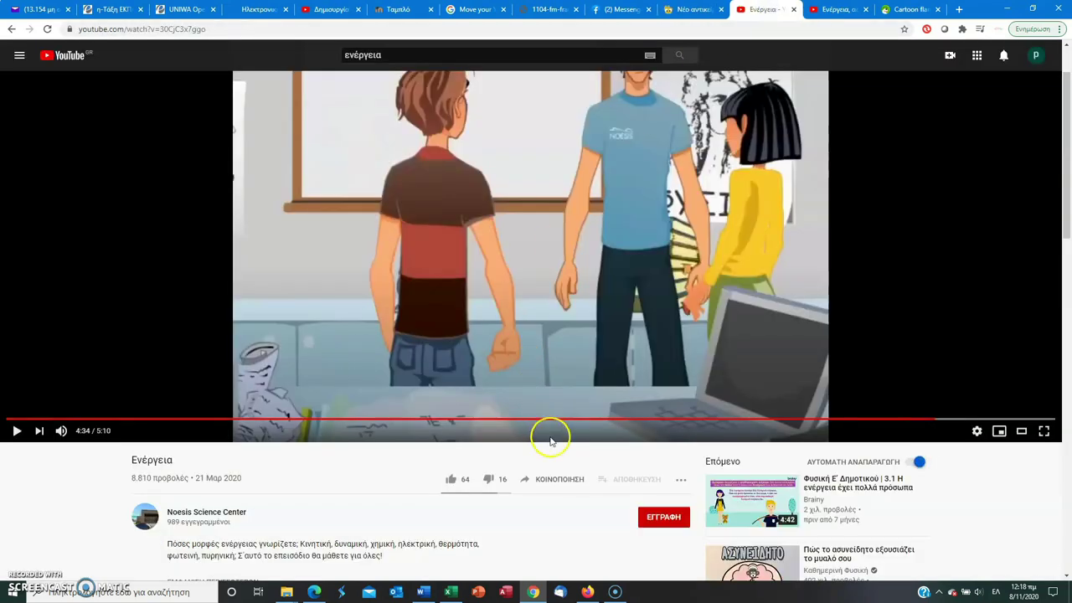
pyautogui.click(554, 485)
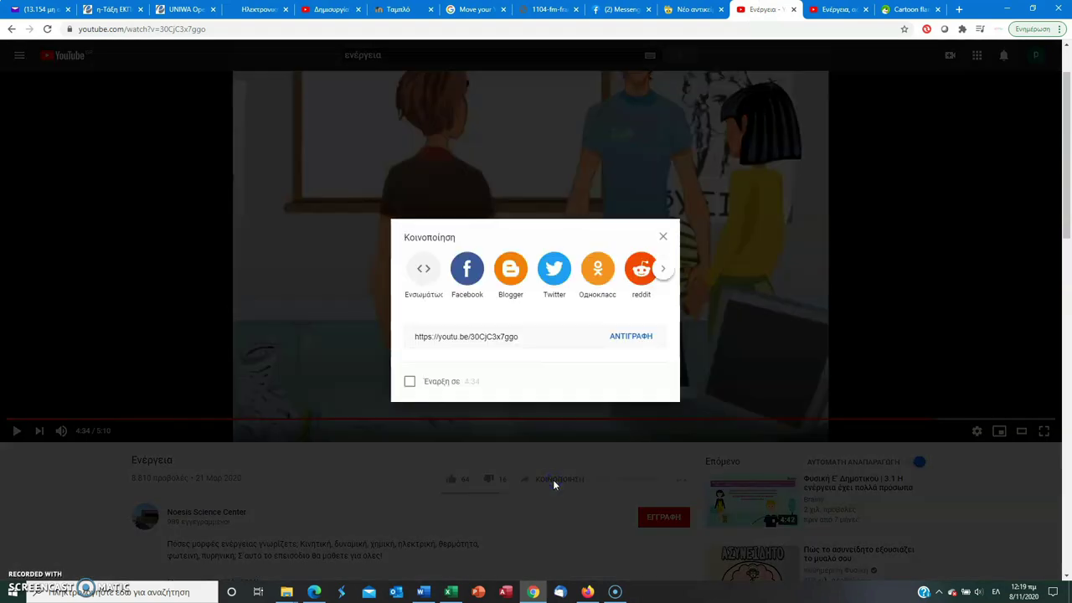
pyautogui.click(641, 336)
pyautogui.click(694, 9)
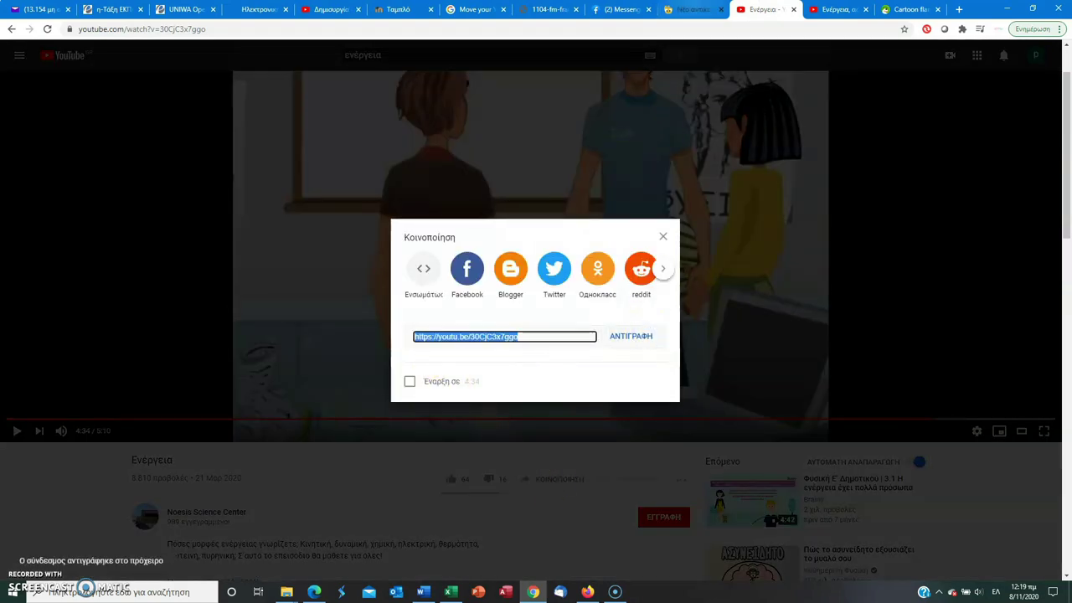
pyautogui.click(426, 391)
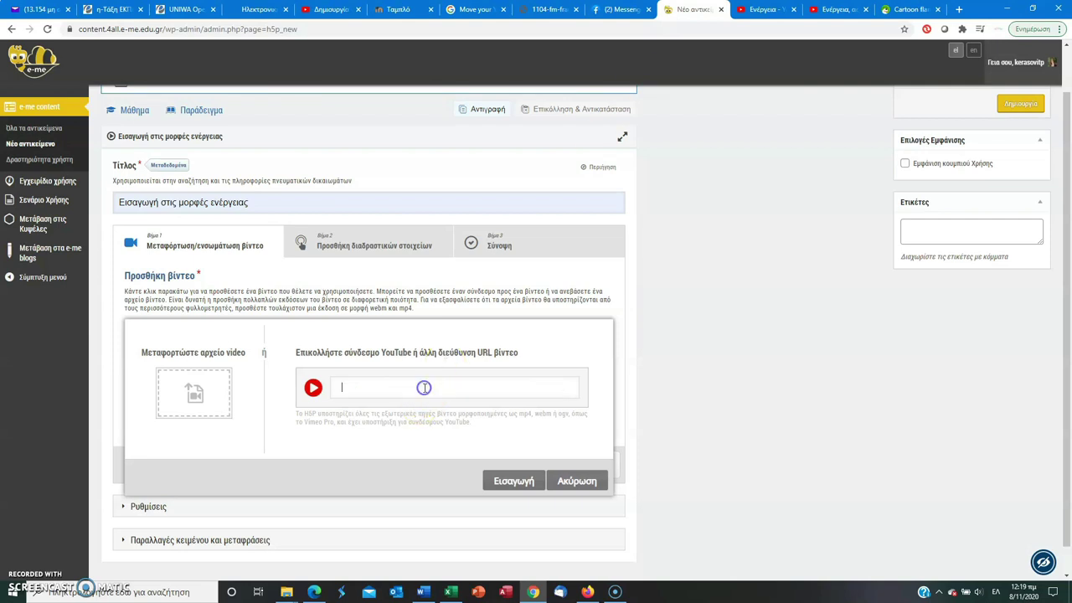
pyautogui.hotkey('ctrl', 'v')
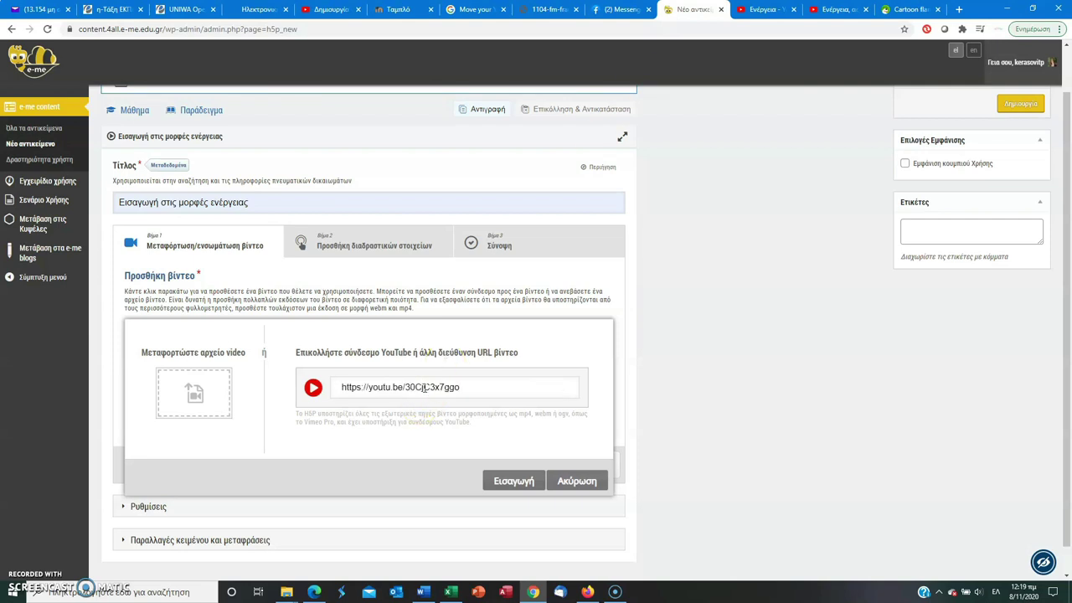
pyautogui.click(501, 480)
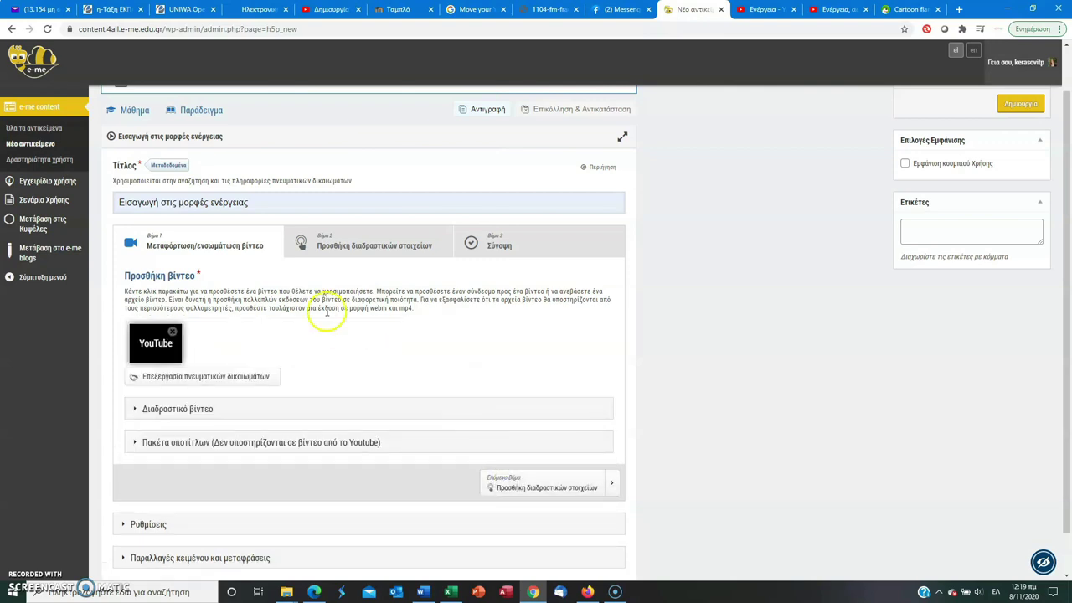
# Step: In the video's copyright details, set the title to "Ενέργεια" and the creator to "Noesis Science Center", consulting the YouTube page
pyautogui.click(249, 378)
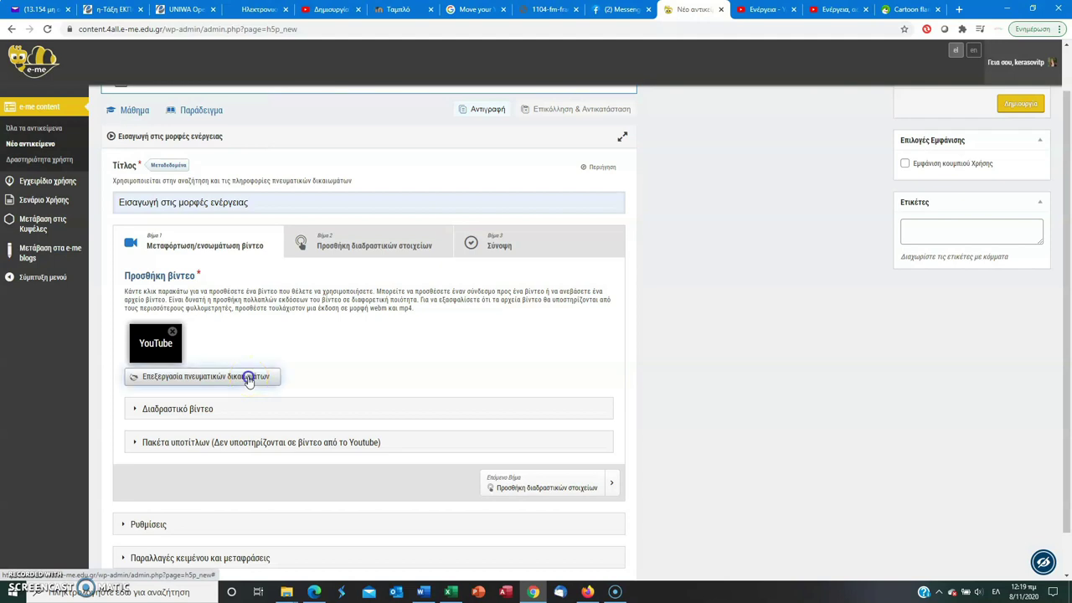
pyautogui.click(248, 378)
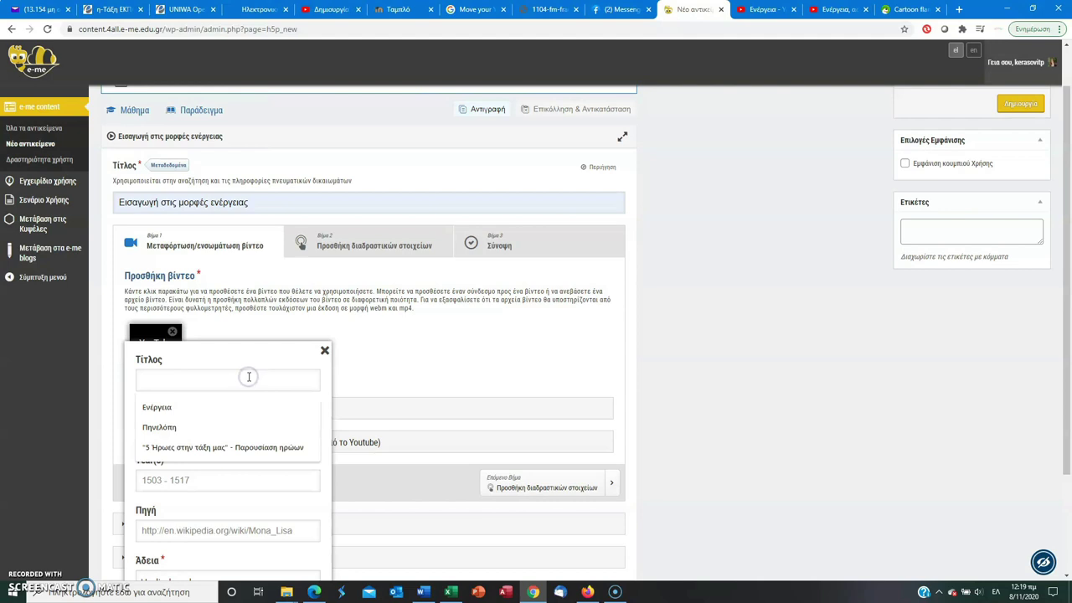
pyautogui.click(762, 9)
pyautogui.click(548, 259)
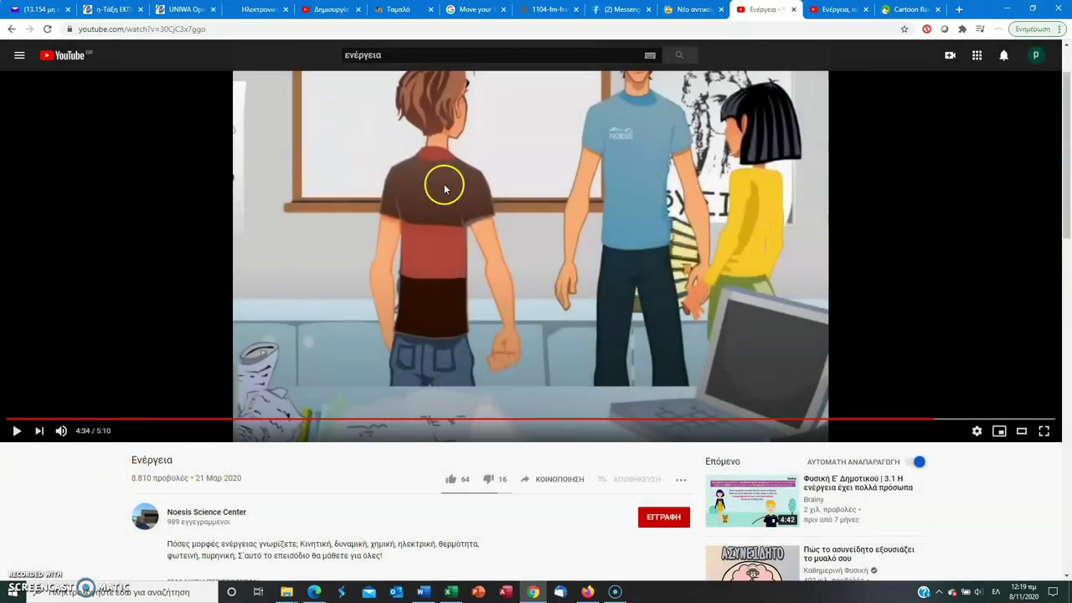
pyautogui.click(692, 10)
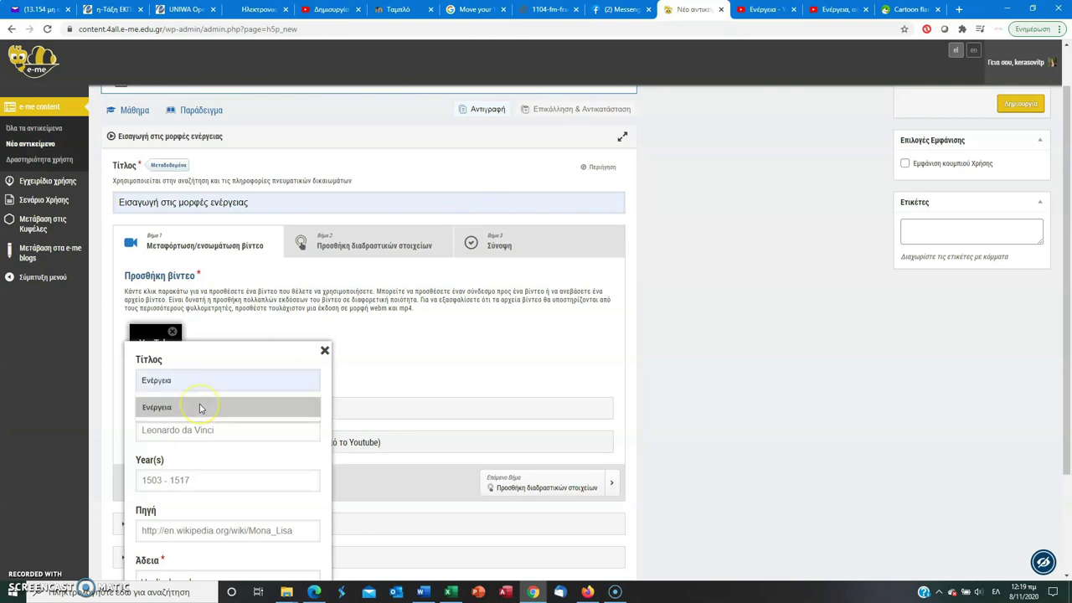
pyautogui.click(200, 408)
pyautogui.click(203, 430)
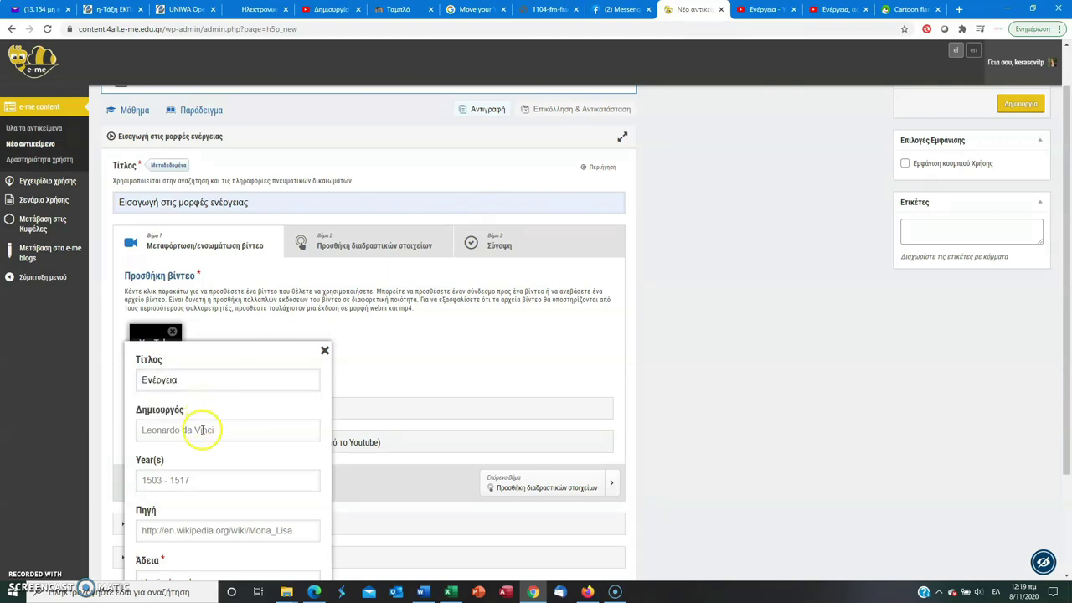
pyautogui.click(203, 458)
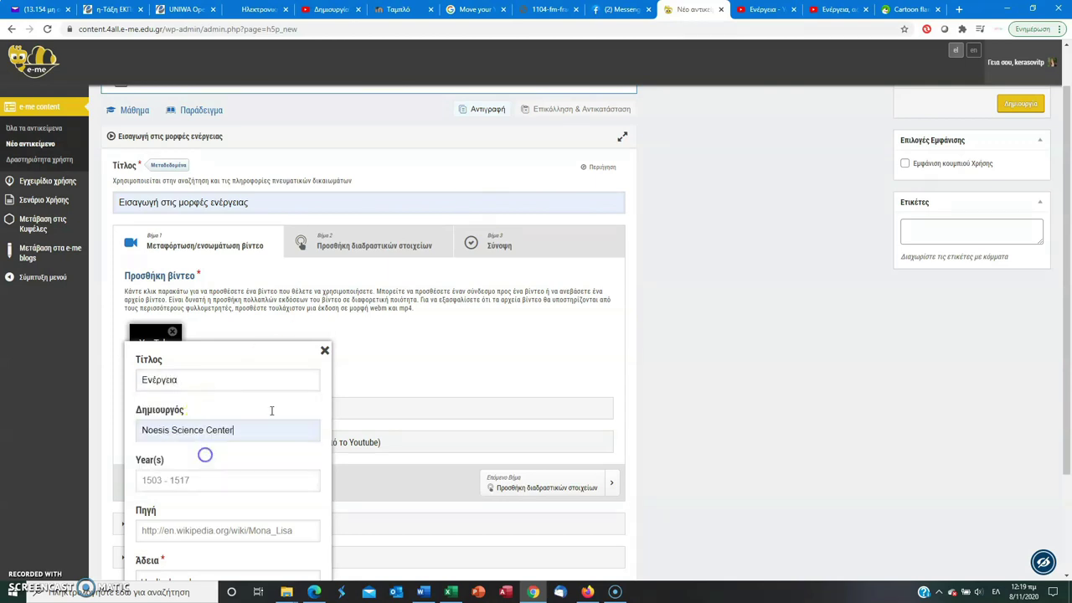
# Step: Check the video's details on its YouTube page and set the copyright year to 2020
pyautogui.click(764, 9)
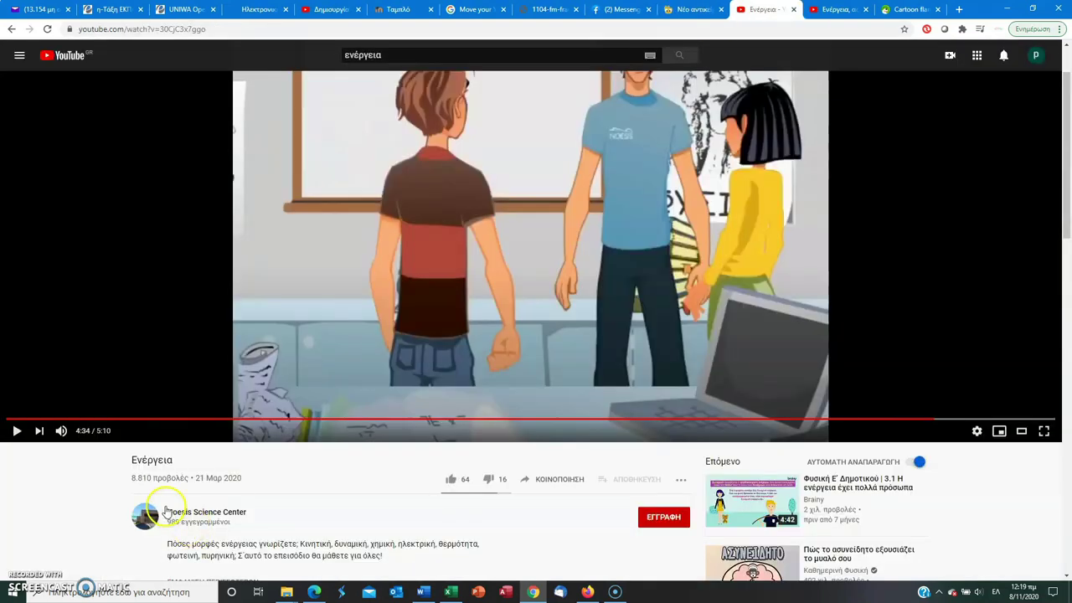
pyautogui.click(691, 9)
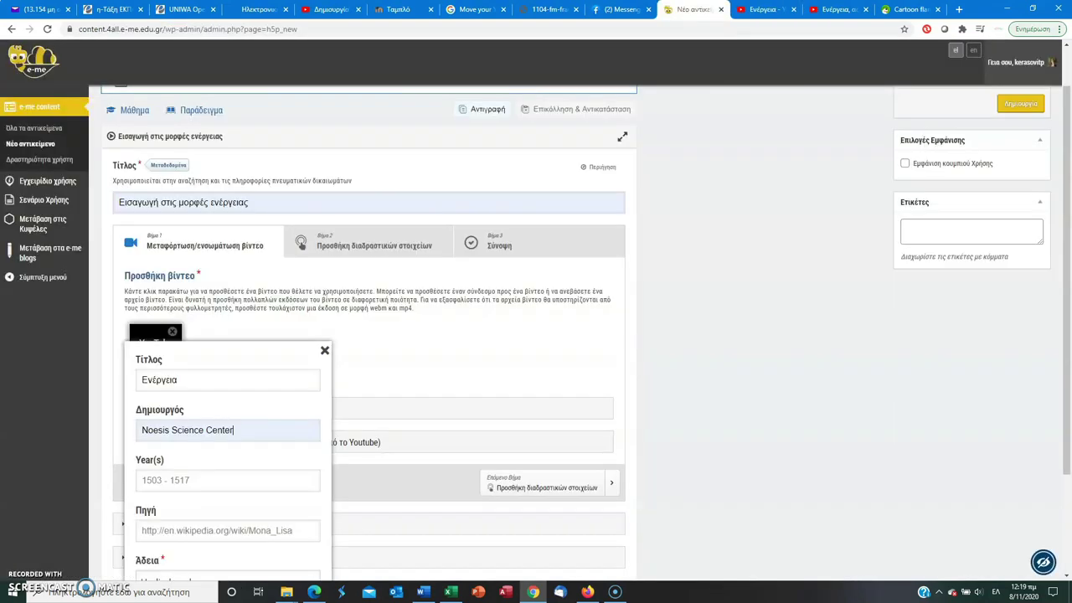
pyautogui.click(210, 472)
pyautogui.press('Down')
pyautogui.press('Return')
pyautogui.click(430, 349)
pyautogui.click(767, 9)
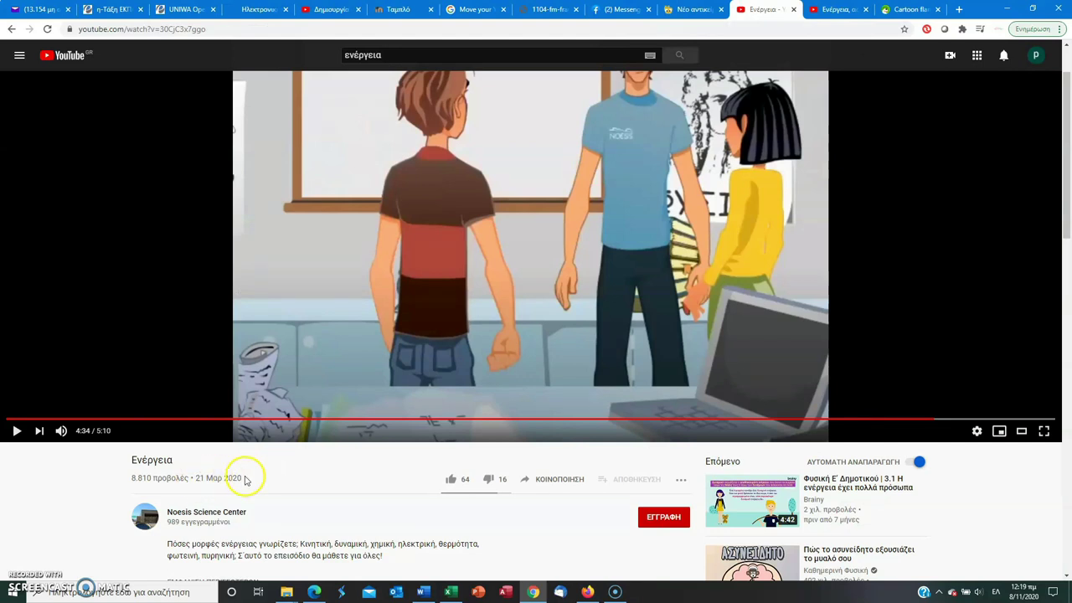
pyautogui.click(691, 9)
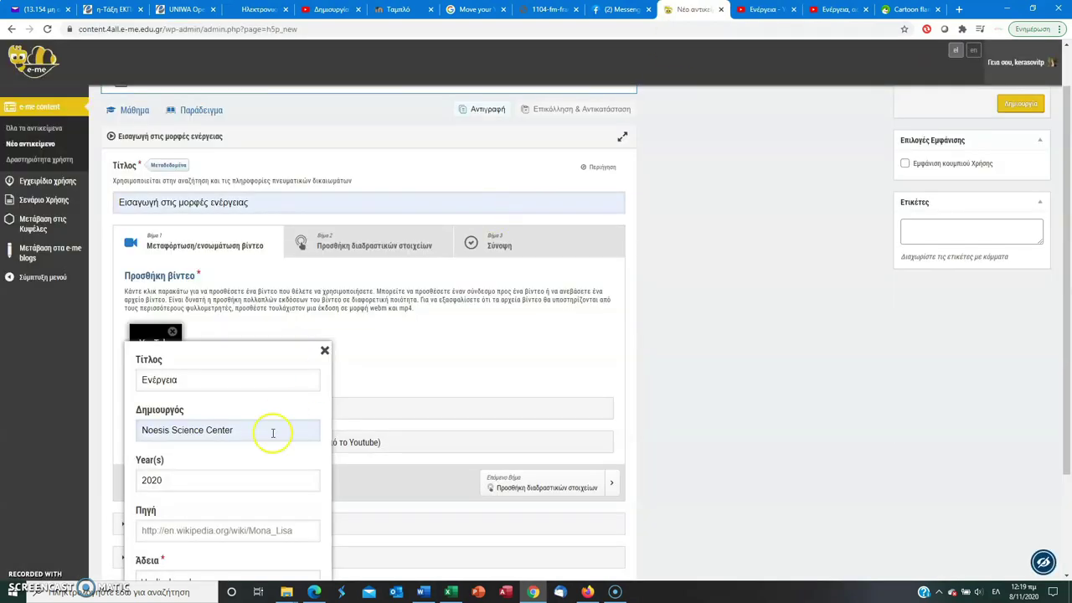
pyautogui.click(240, 528)
pyautogui.hotkey('ctrl', 'v')
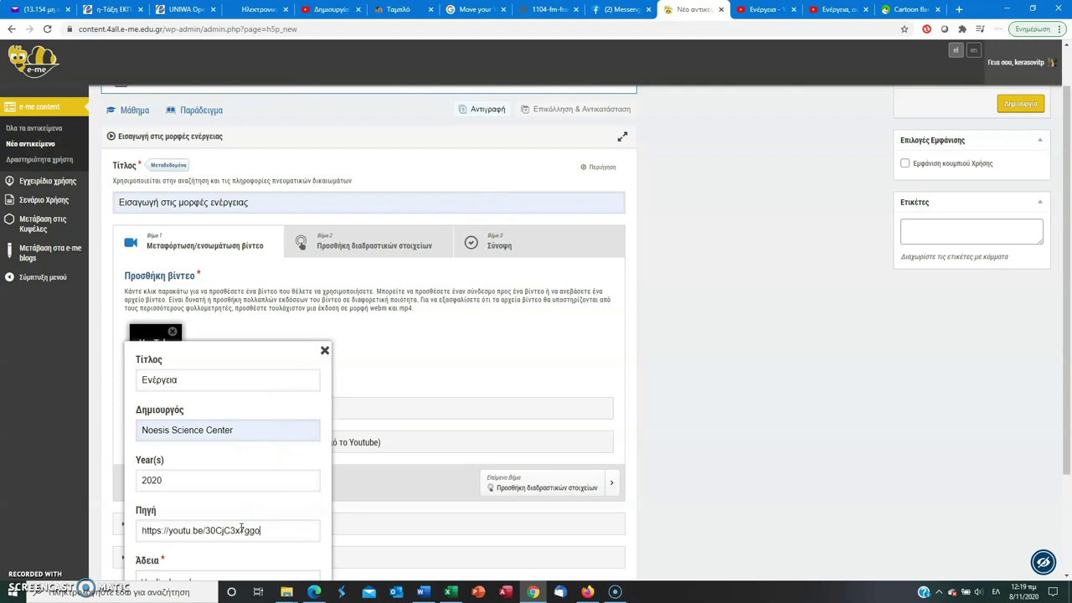
pyautogui.scroll(-2, 1062, 243)
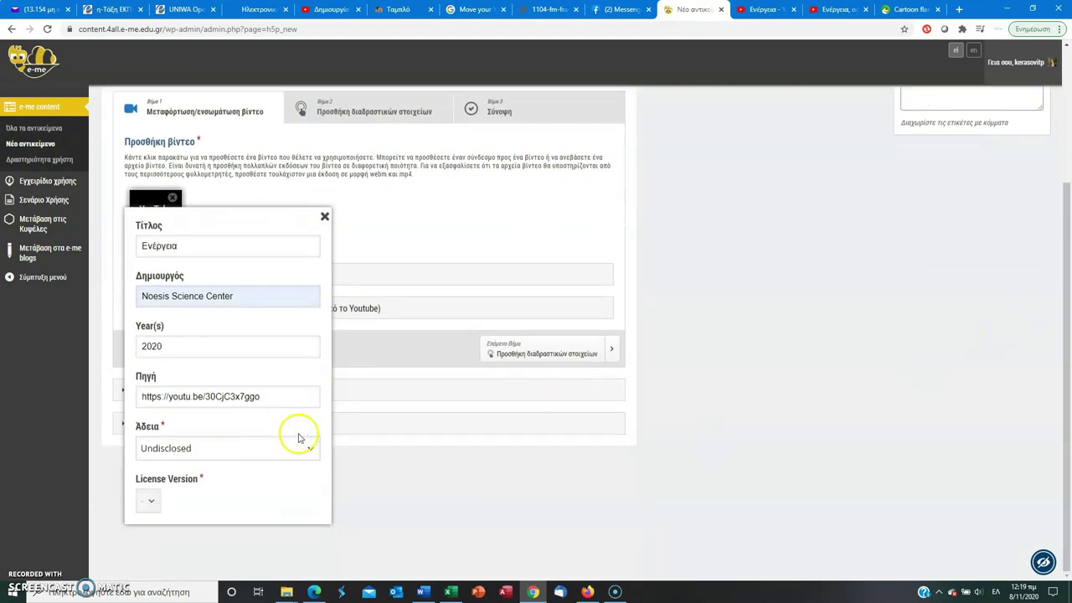
pyautogui.click(325, 216)
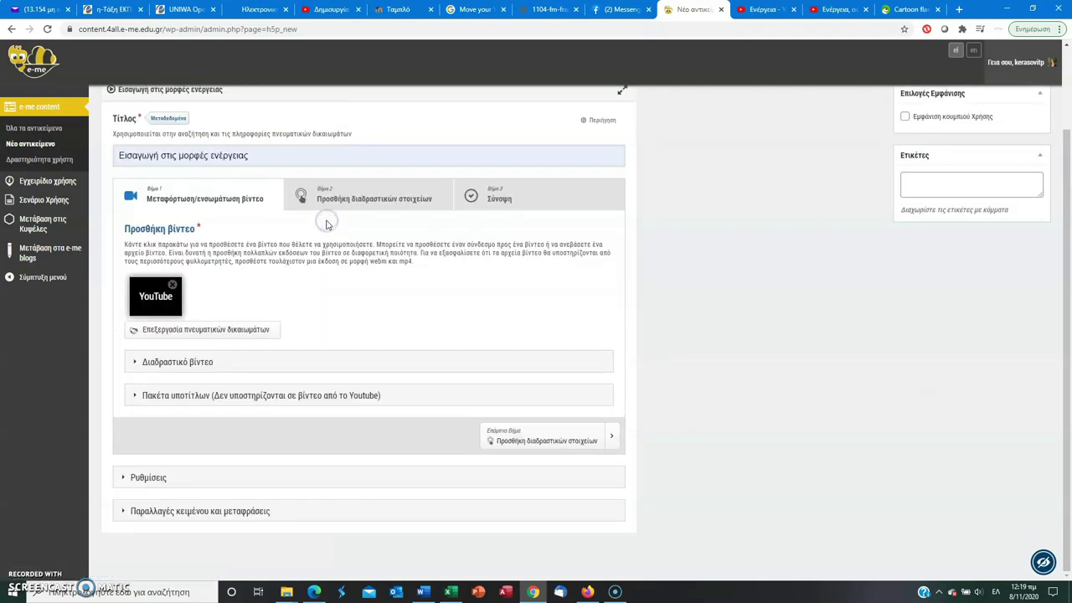
# Step: Set the interactive video's own title to "Ενέργεια" and proceed to the stage for adding interactive elements (Προσθήκη διαδραστικών στοιχείων)
pyautogui.click(271, 368)
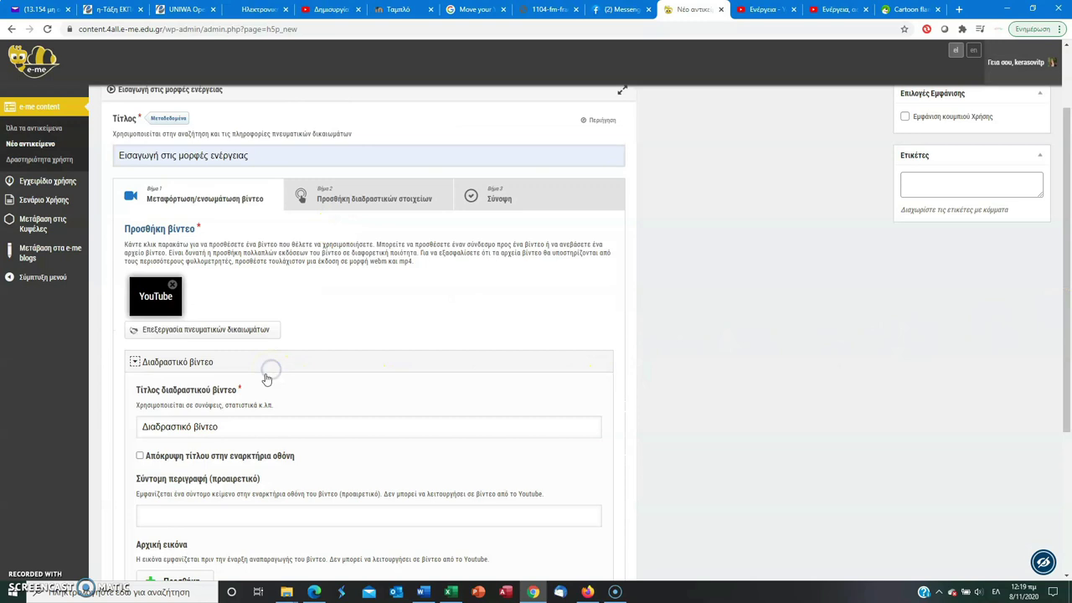
pyautogui.moveTo(1065, 282); pyautogui.dragTo(1067, 326)
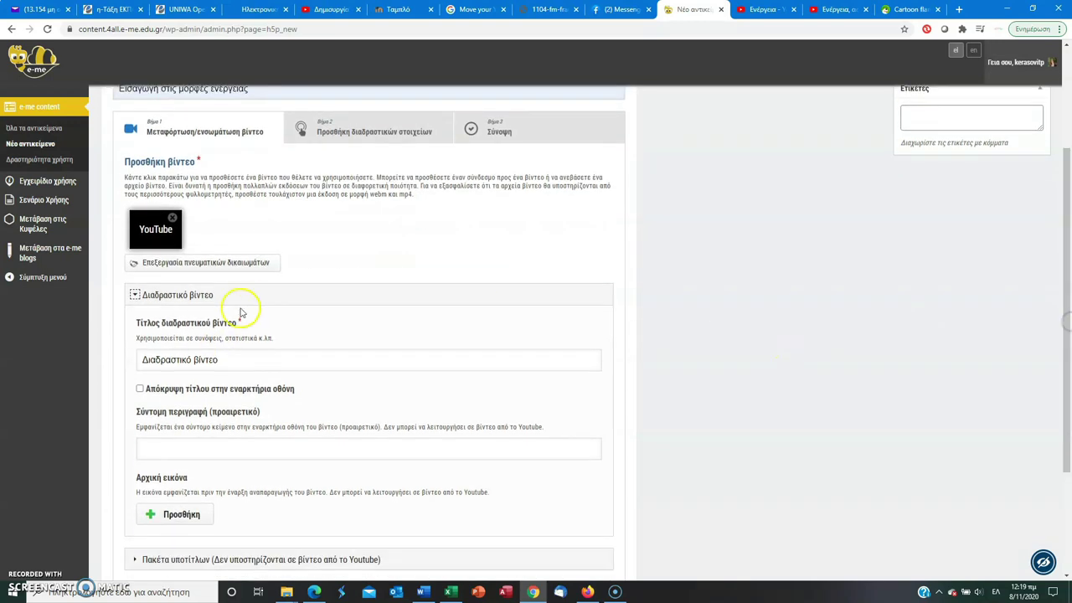
pyautogui.tripleClick(220, 369)
pyautogui.write('Ενέ')
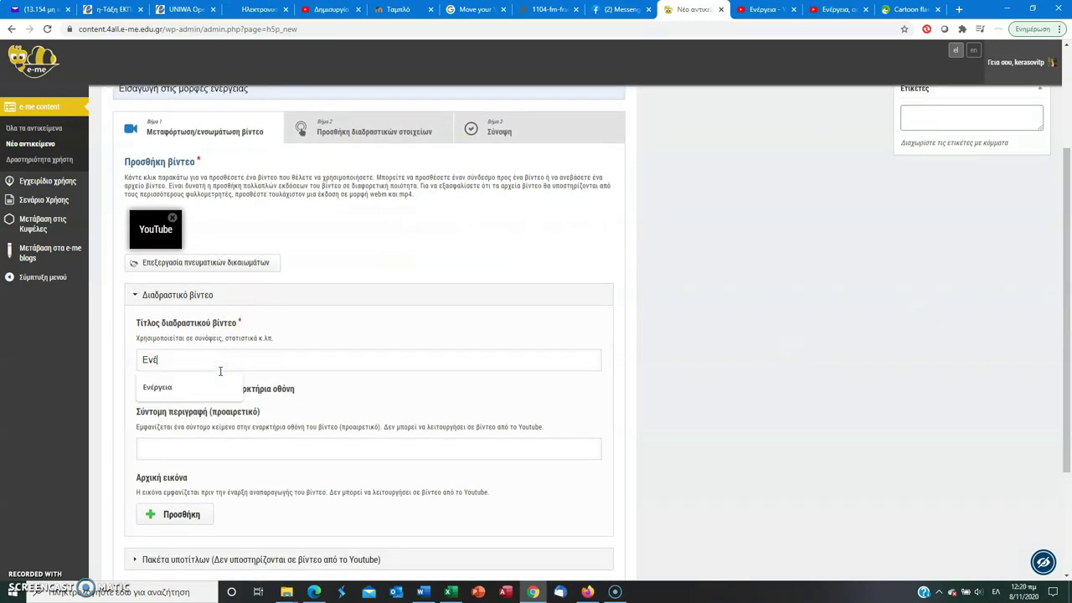
pyautogui.write('ργεια')
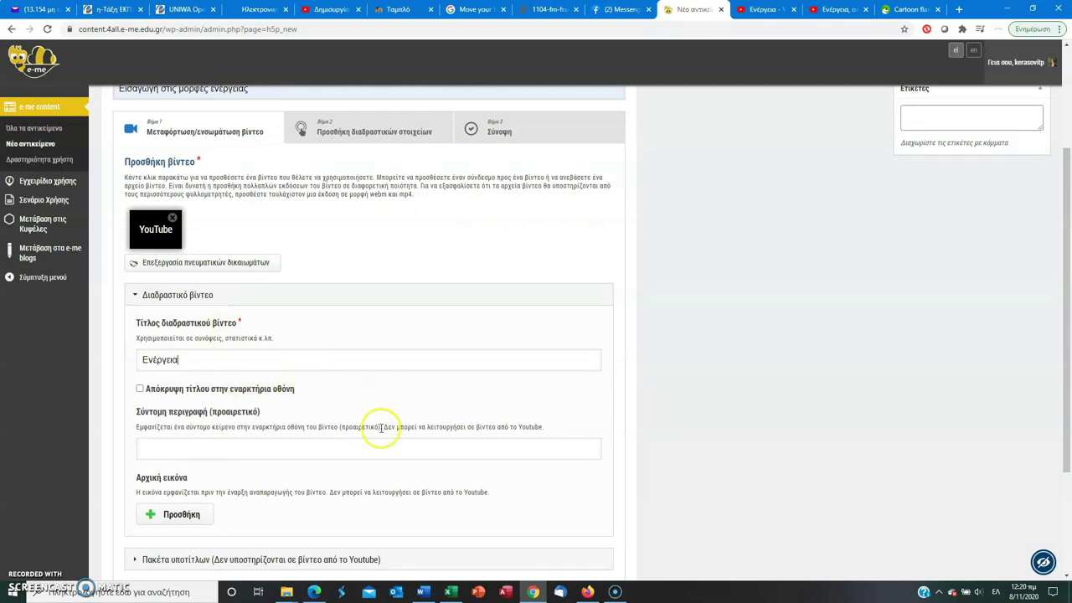
pyautogui.moveTo(1068, 260); pyautogui.dragTo(1069, 210)
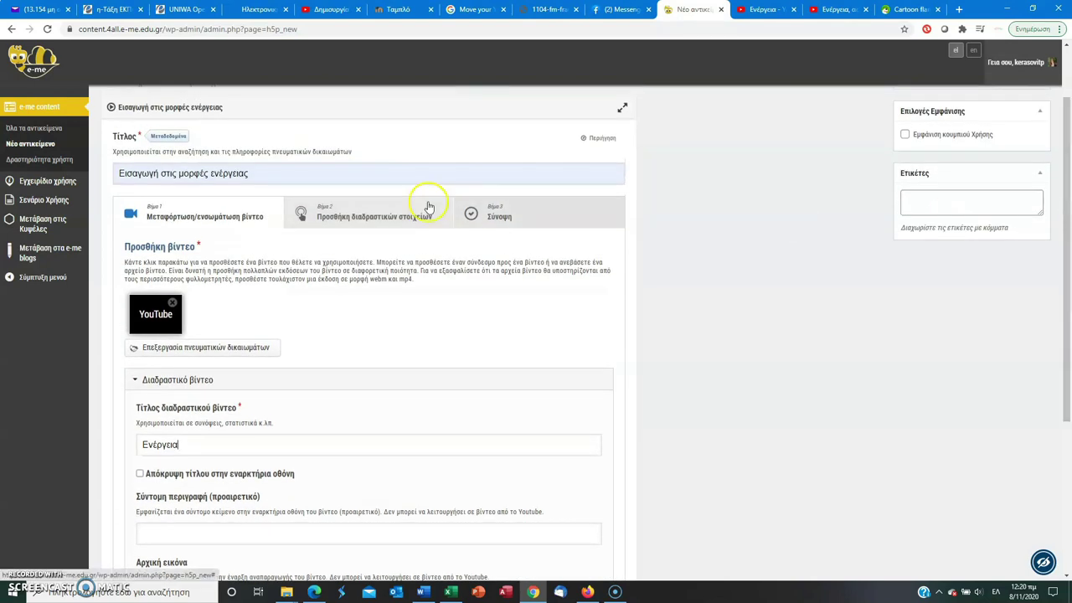
pyautogui.click(358, 212)
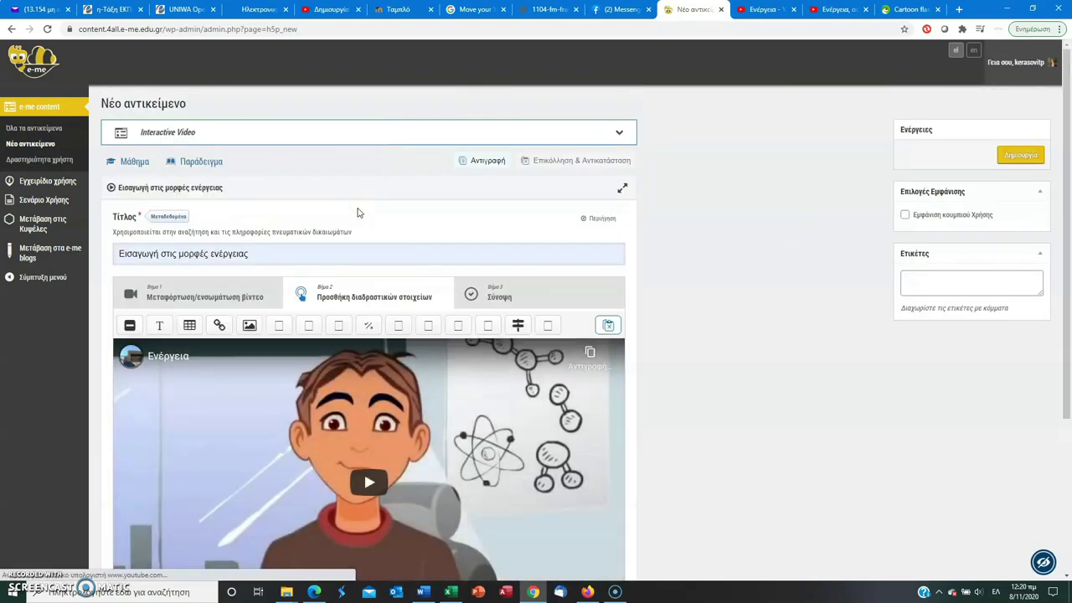
# Step: Add a link element to the video and set its display time to 5:09 - 5:09
pyautogui.moveTo(1069, 279); pyautogui.dragTo(1069, 402)
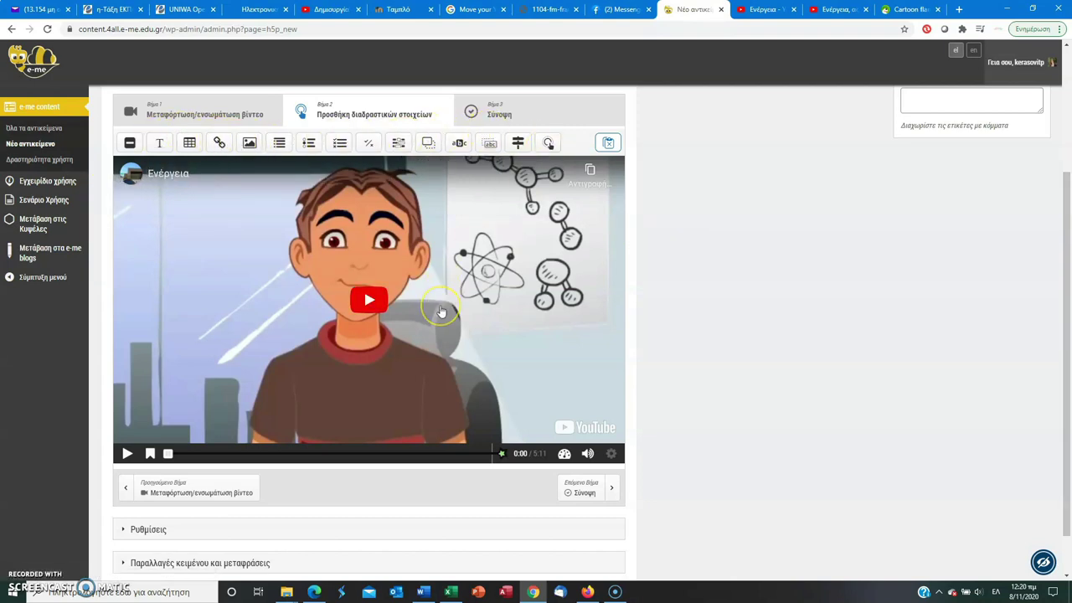
pyautogui.click(158, 266)
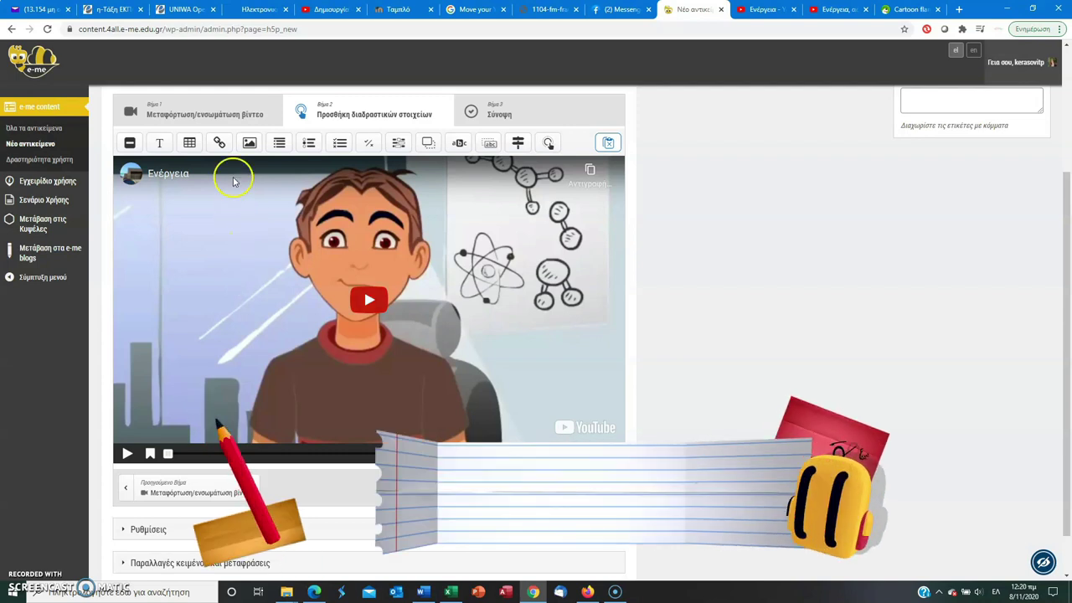
pyautogui.click(218, 144)
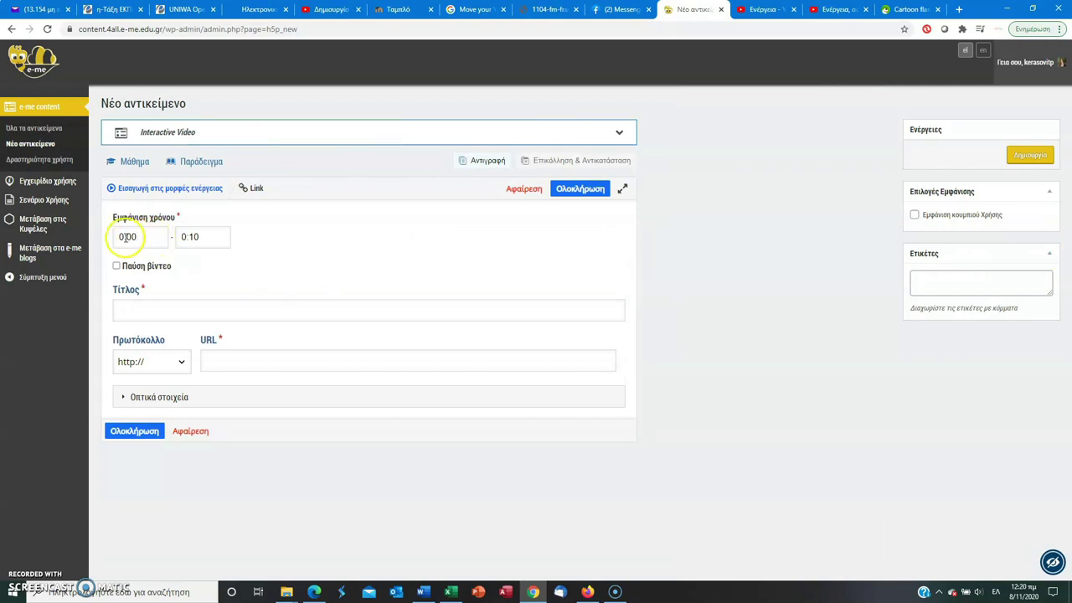
pyautogui.moveTo(125, 236); pyautogui.dragTo(115, 237)
pyautogui.write('5:09')
pyautogui.click(195, 240)
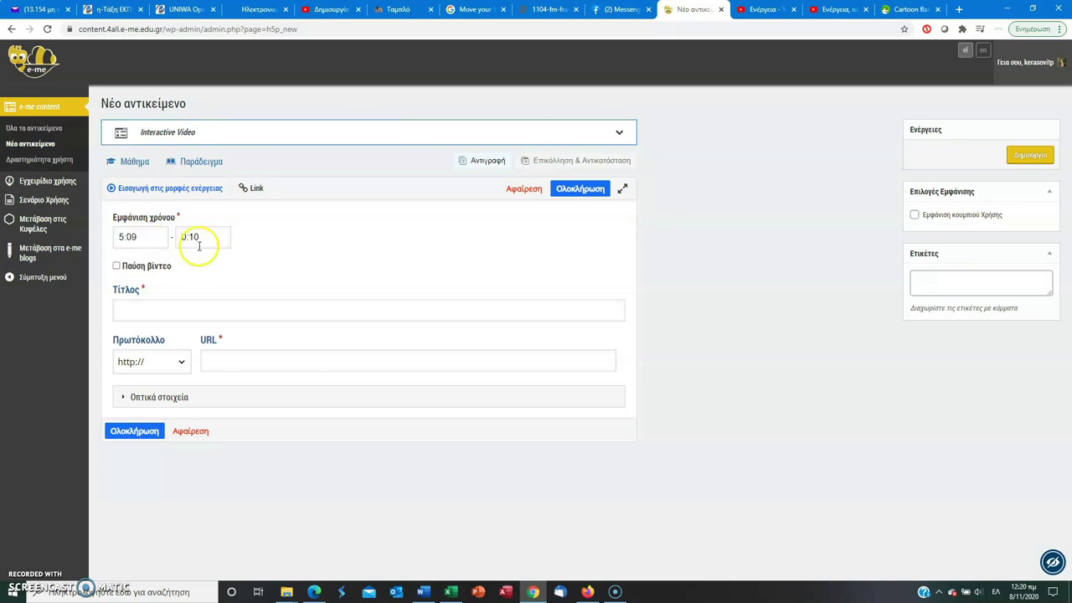
pyautogui.moveTo(180, 236); pyautogui.dragTo(186, 237)
pyautogui.write('5')
pyautogui.press('BackSpace')
# Step: Title the link "Ενέργεια: Ας την εξοικονομήσουμε! - Δείτε το βίντεο"
pyautogui.click(185, 308)
pyautogui.write('Ενέργεια: Α')
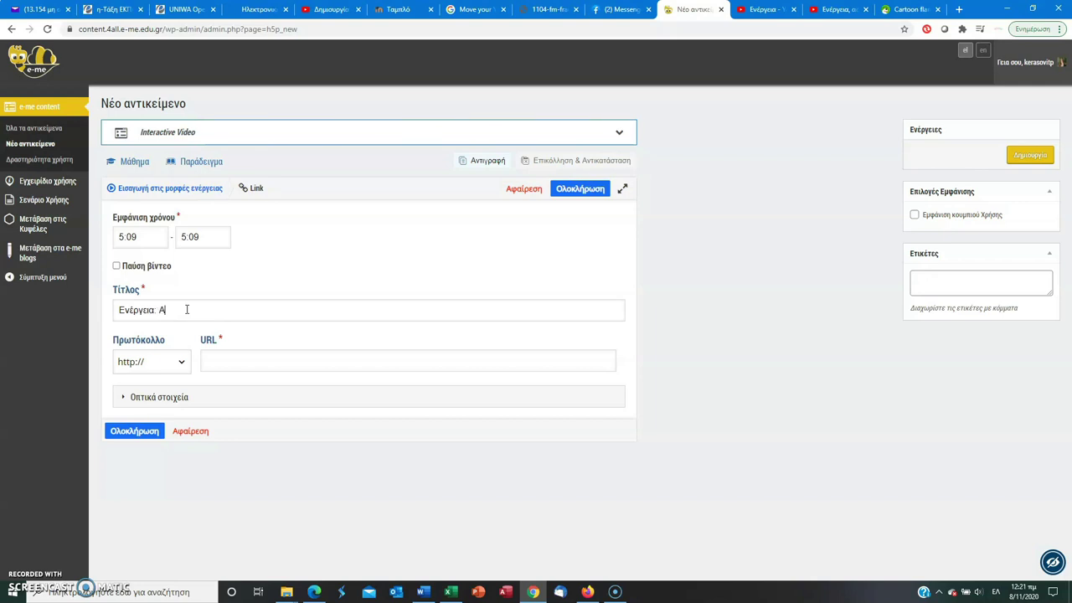
pyautogui.write('ην εξοικονομη')
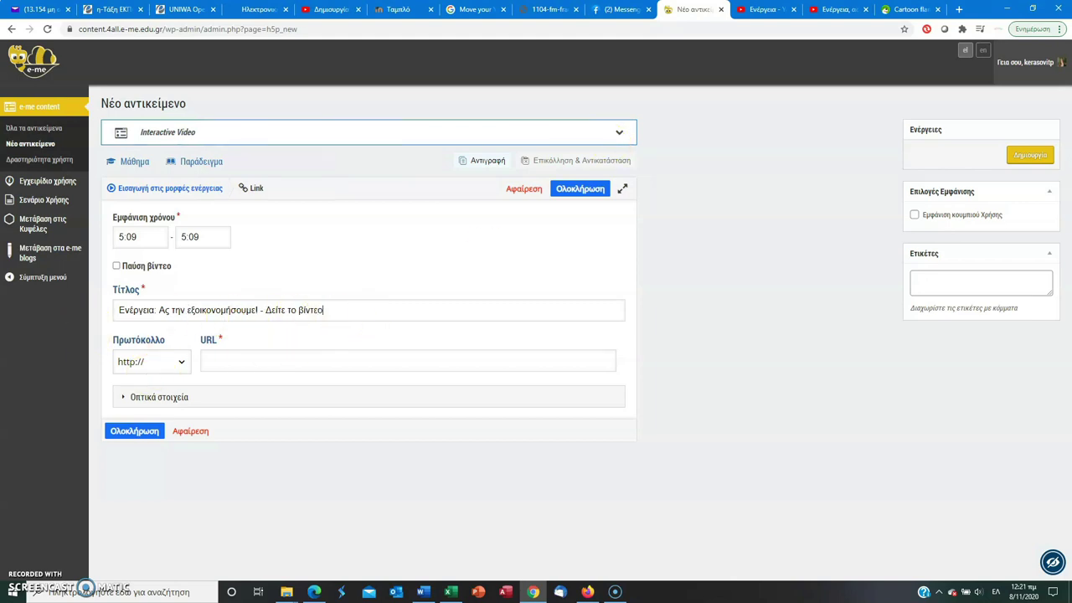
# Step: Copy the share link of the YouTube video "Ενέργεια, ας την εξοικονομήσουμε", set it as the link element's URL and complete the element
pyautogui.click(838, 9)
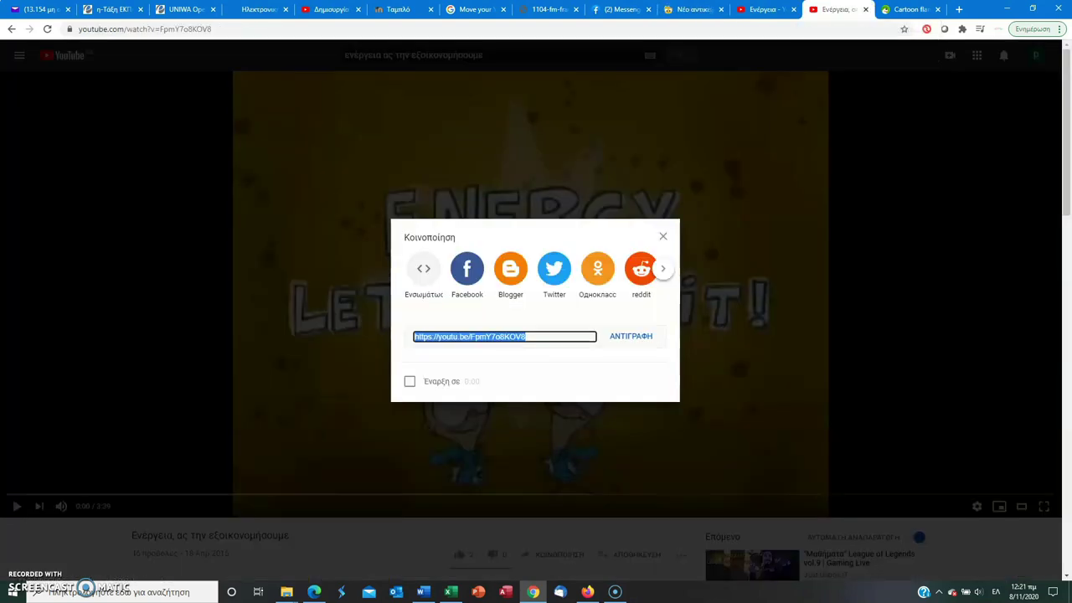
pyautogui.press('Escape')
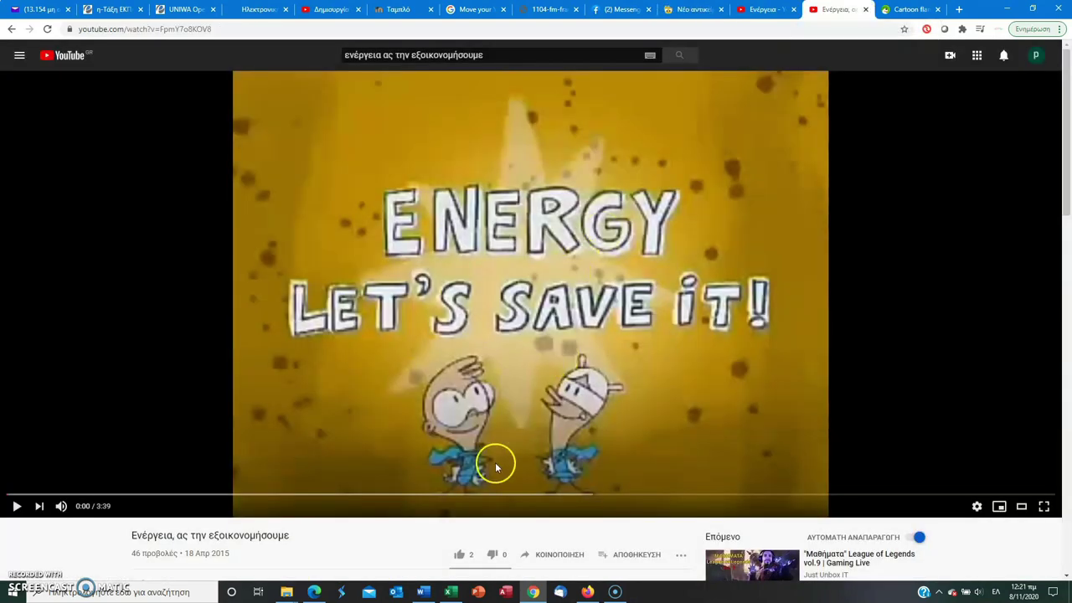
pyautogui.click(551, 554)
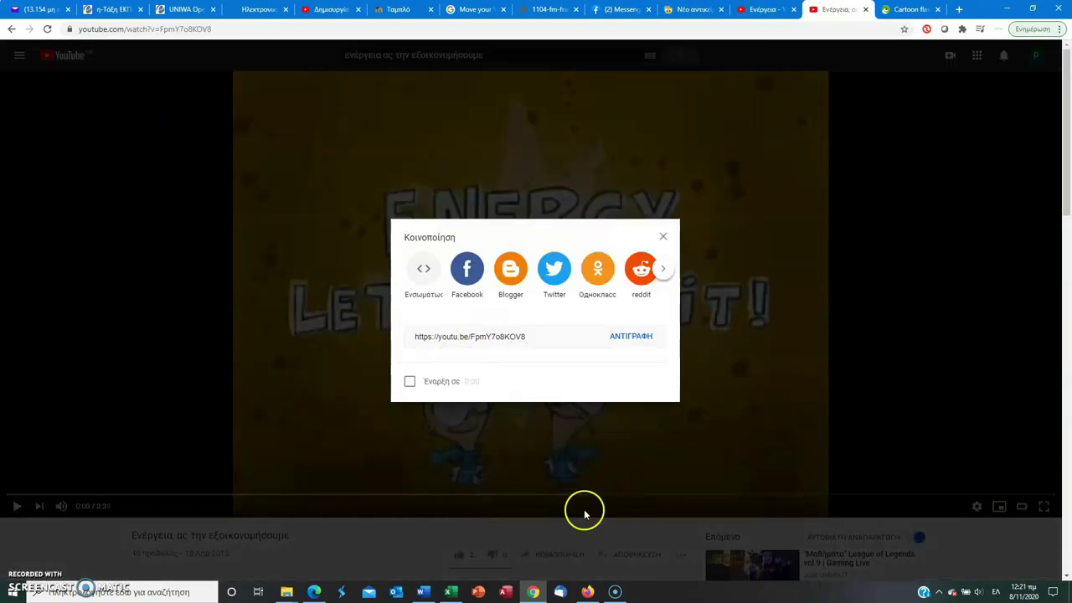
pyautogui.click(630, 343)
pyautogui.click(762, 9)
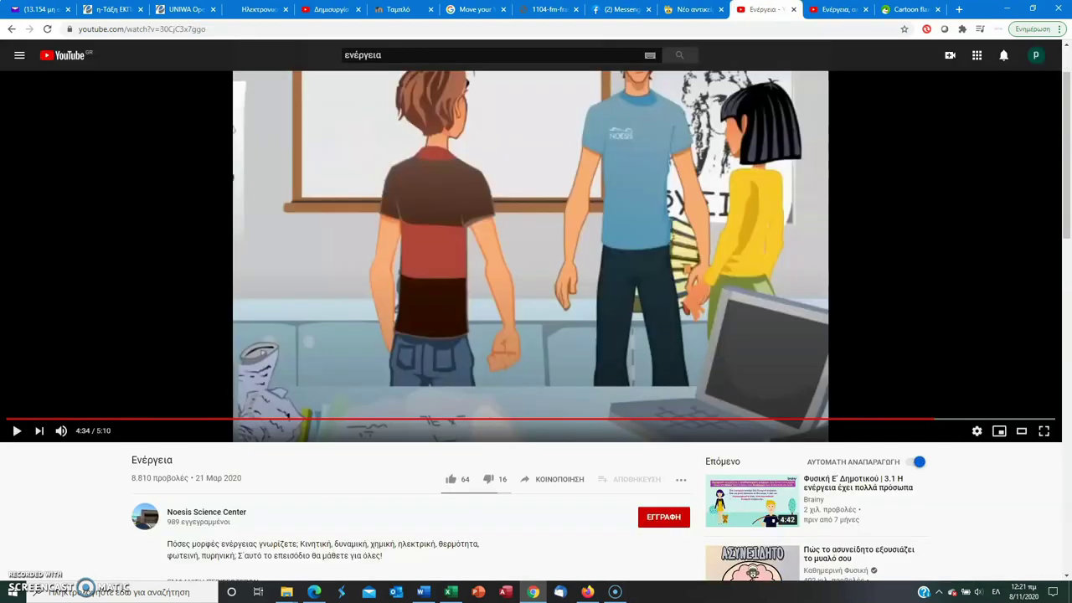
pyautogui.click(683, 9)
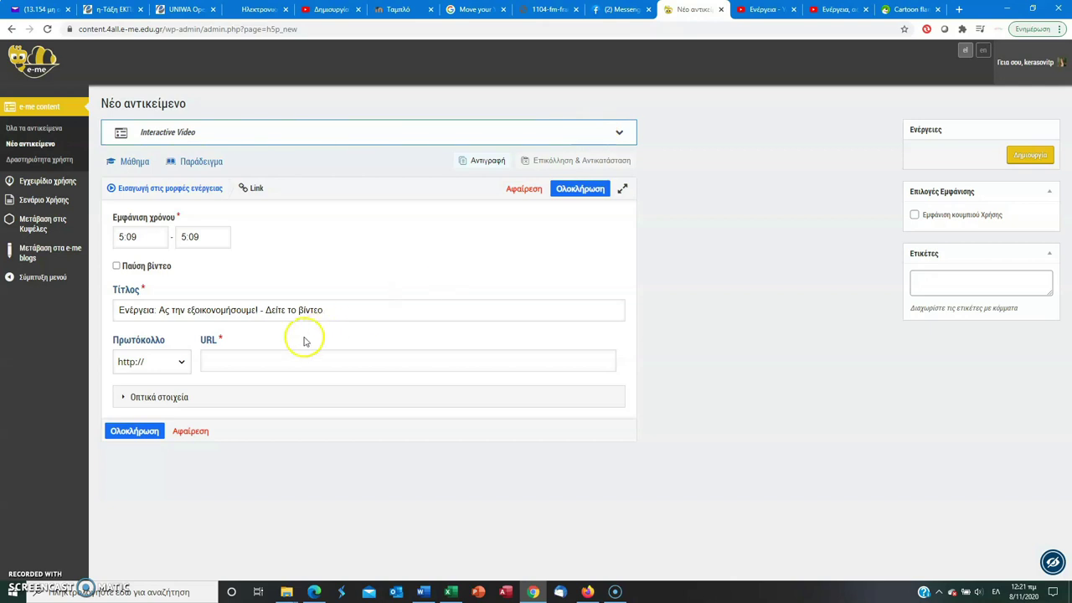
pyautogui.click(278, 356)
pyautogui.hotkey('ctrl', 'v')
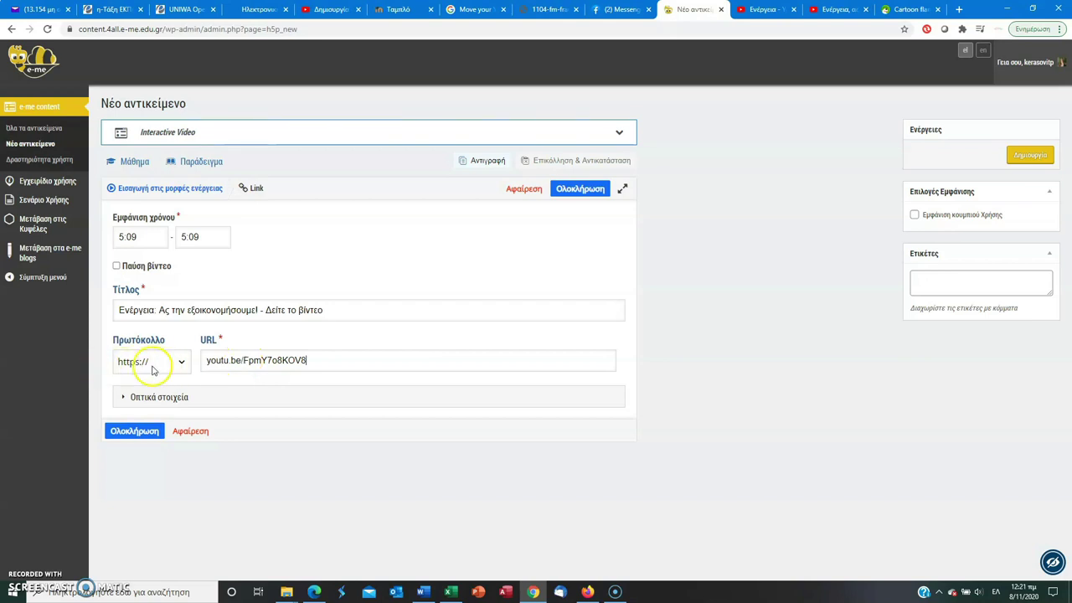
pyautogui.click(189, 396)
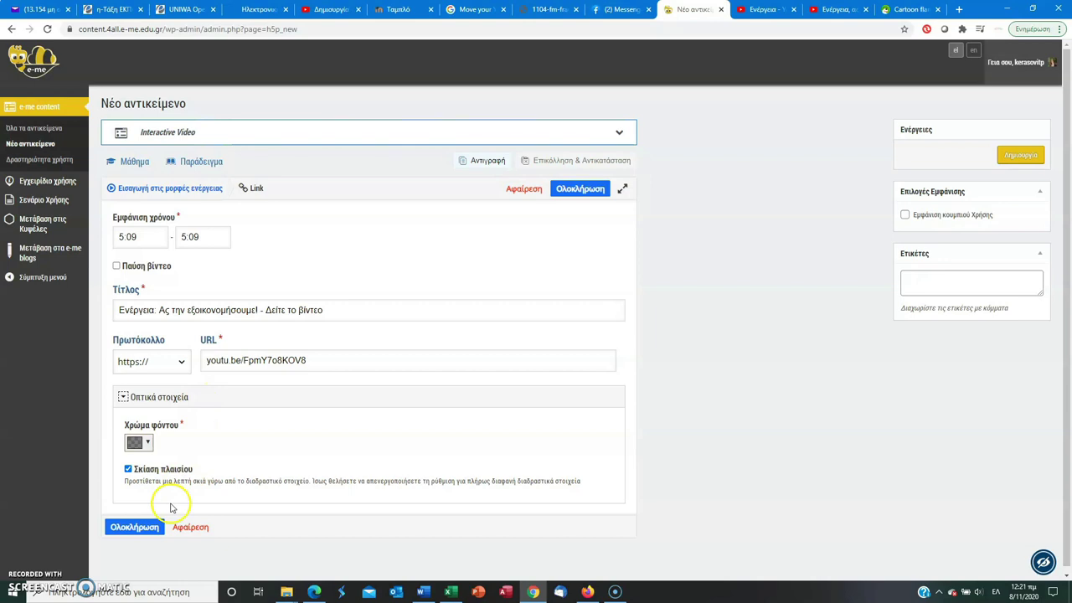
pyautogui.click(139, 528)
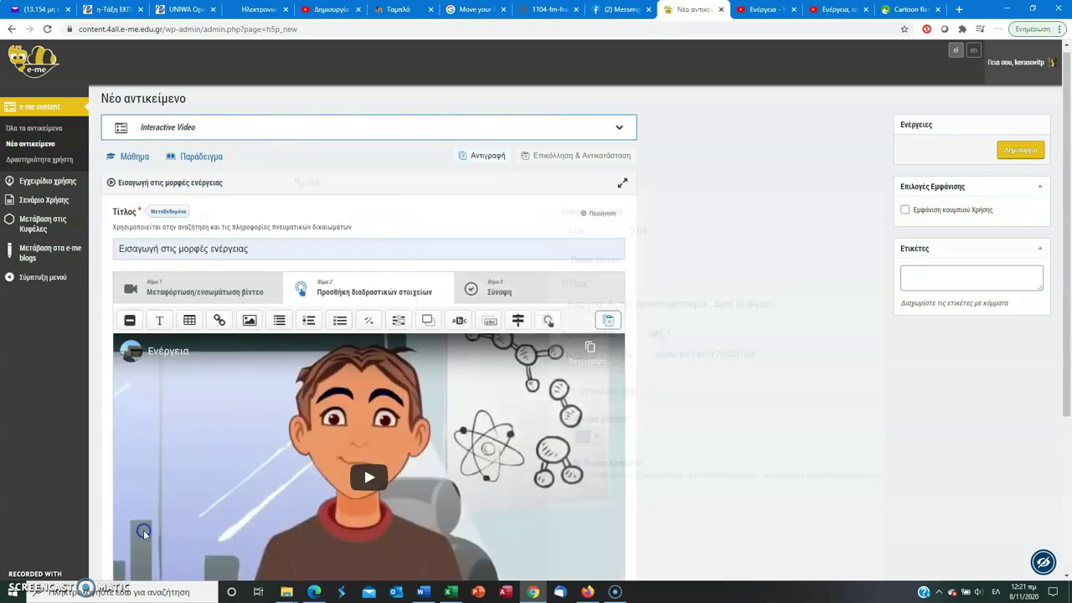
# Step: Preview the link at 5:09 in the video and enable video pausing (Παύση βίντεο) for it
pyautogui.moveTo(1067, 240); pyautogui.dragTo(1069, 366)
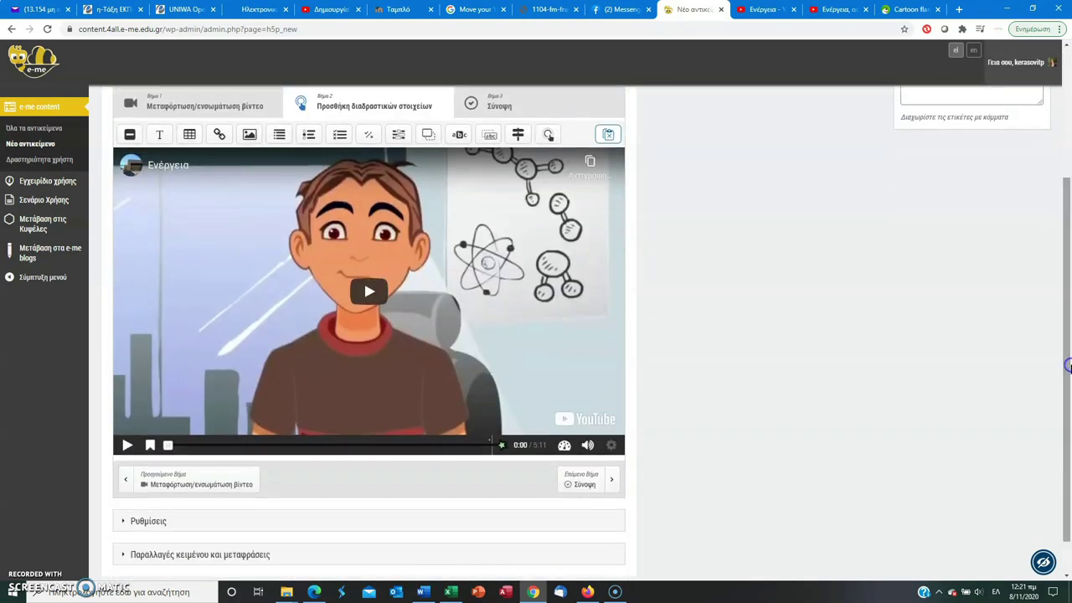
pyautogui.click(490, 444)
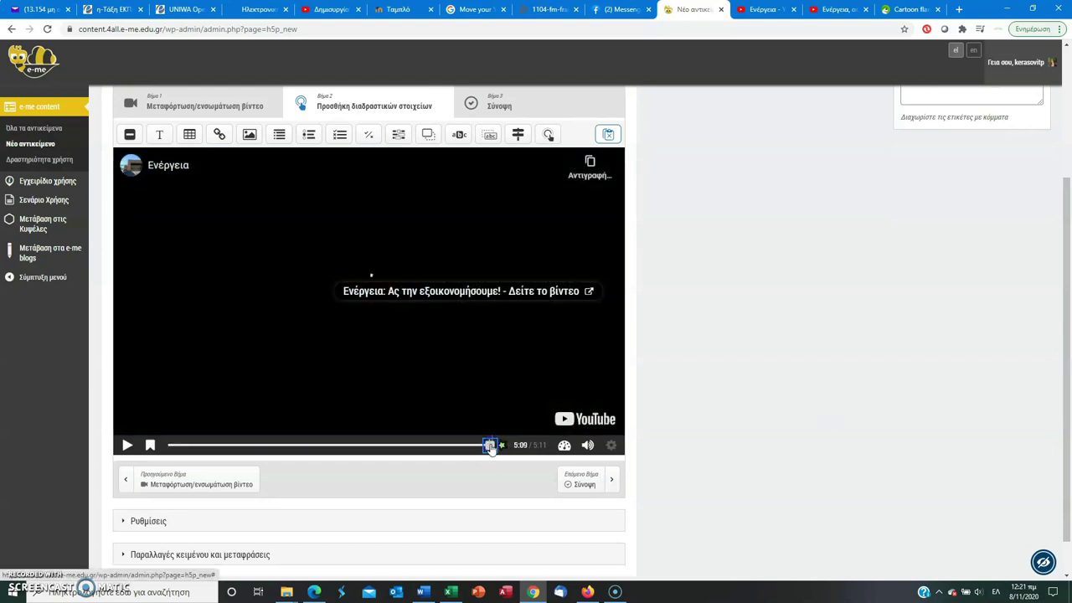
pyautogui.click(348, 295)
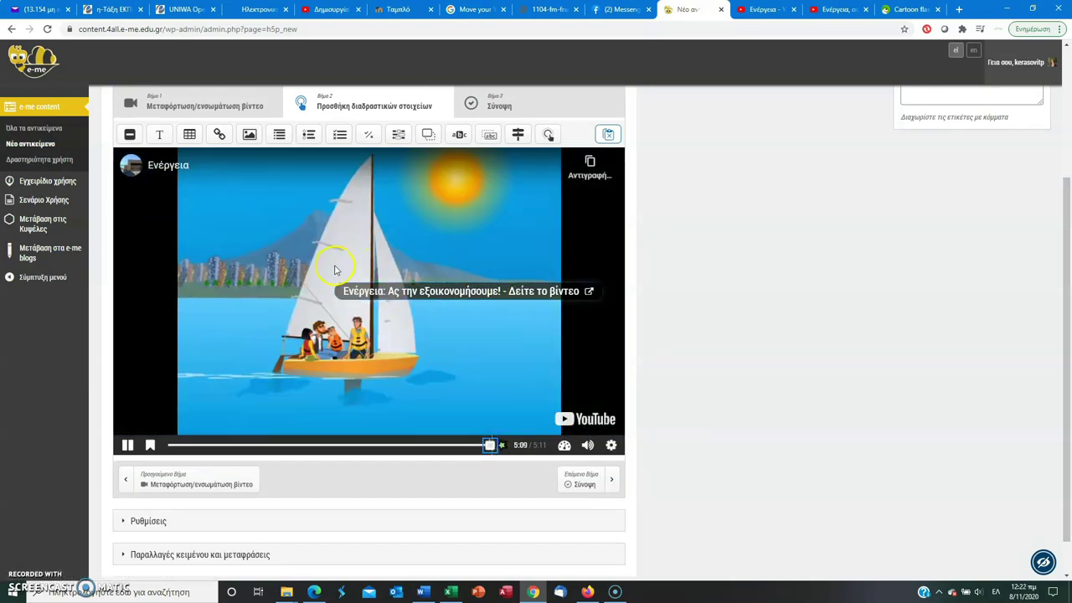
pyautogui.moveTo(491, 445); pyautogui.dragTo(483, 446)
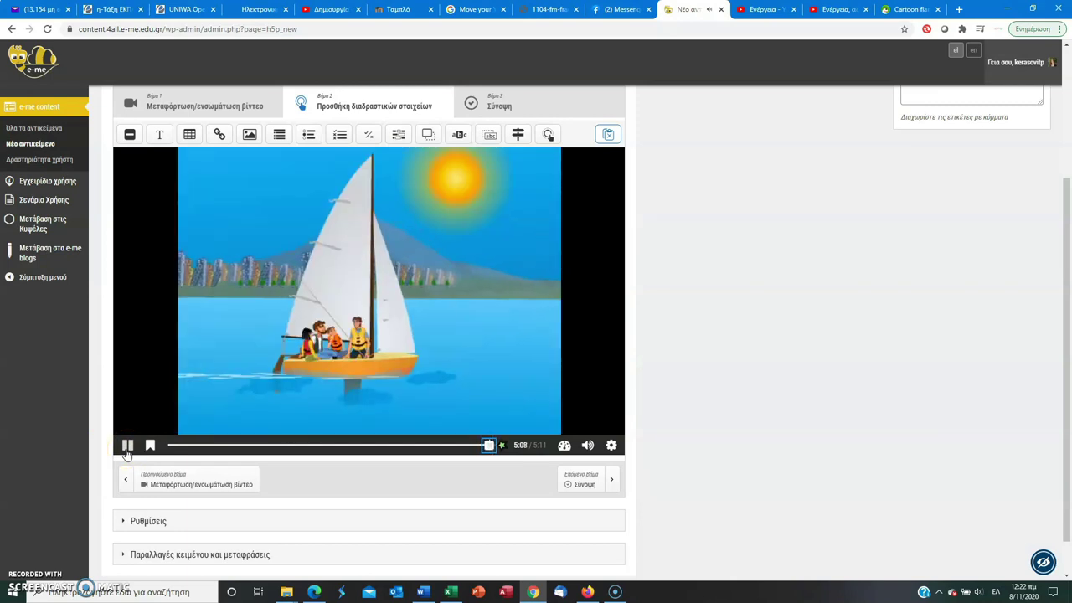
pyautogui.click(127, 445)
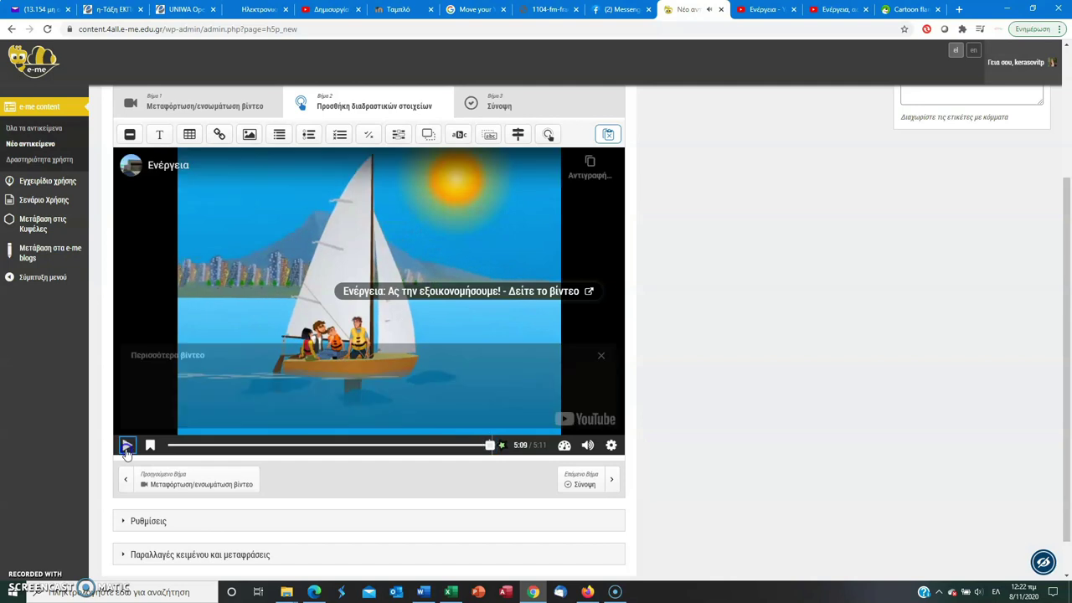
pyautogui.doubleClick(453, 291)
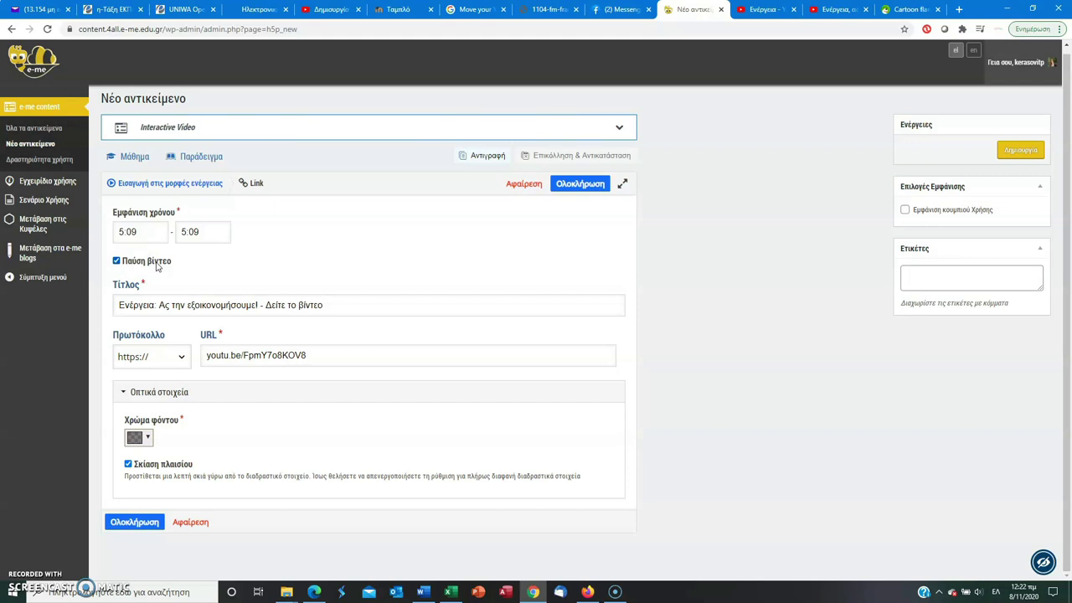
pyautogui.click(581, 185)
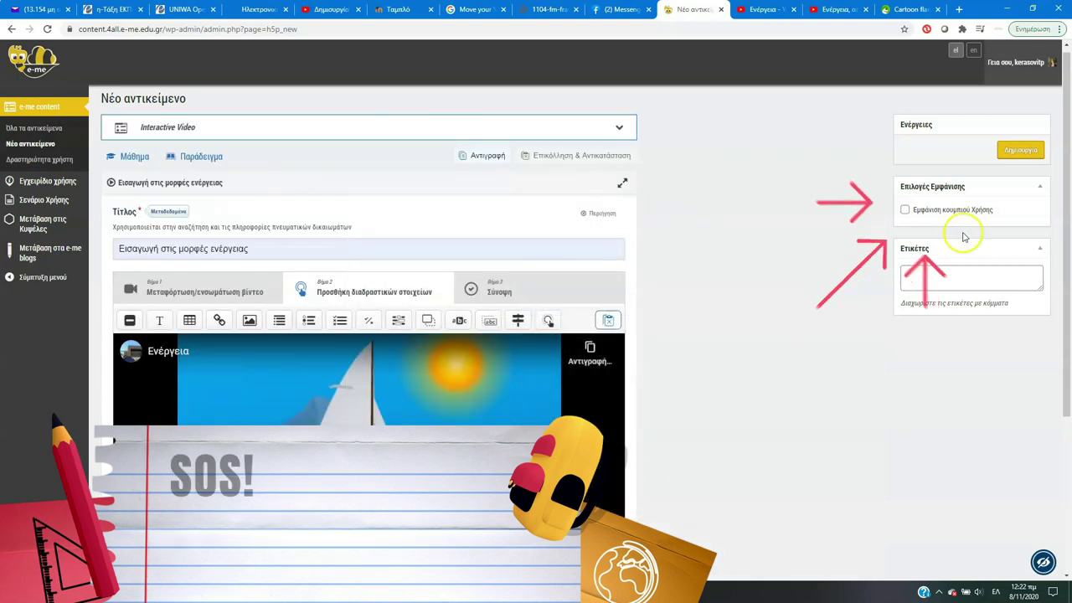
# Step: Enable "Εμφάνιση κουμπιού Χρήσης" and create the interactive video item
pyautogui.click(972, 210)
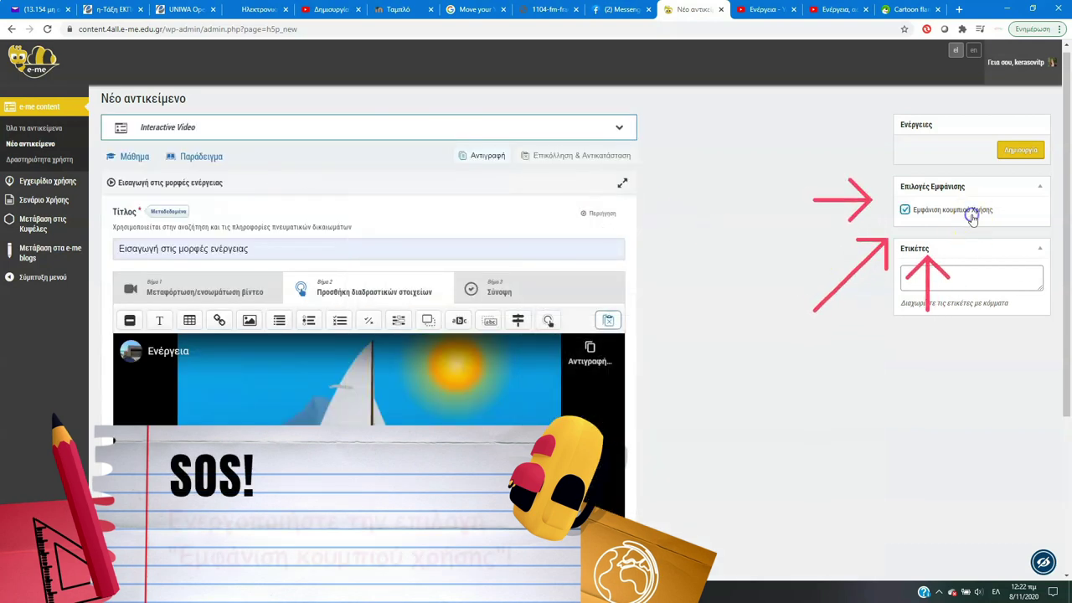
pyautogui.click(1023, 152)
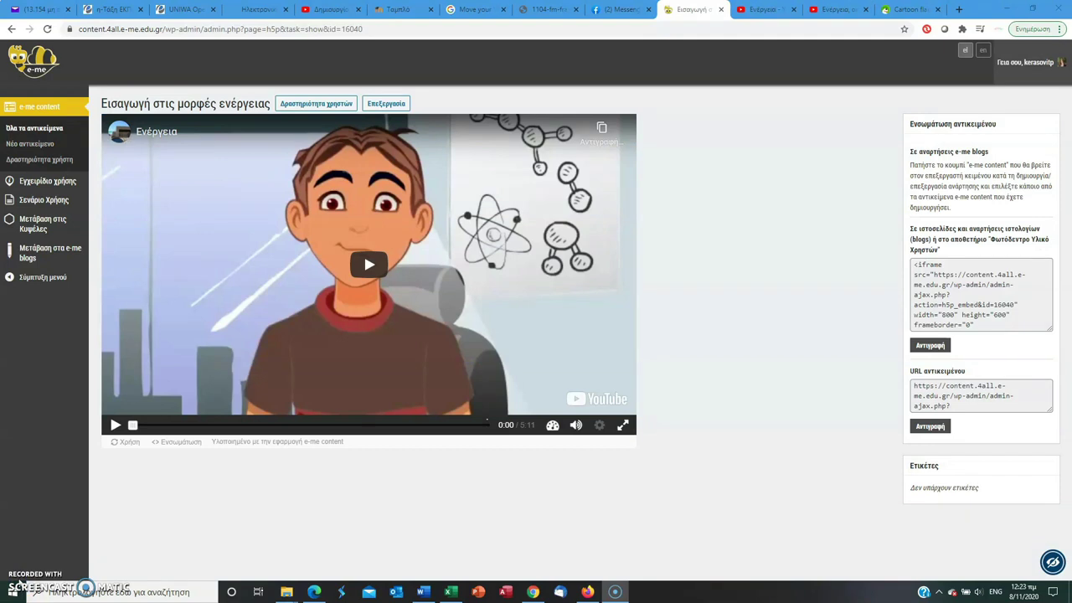
# Step: Reopen the item for editing and add a Statements element to the video
pyautogui.click(385, 106)
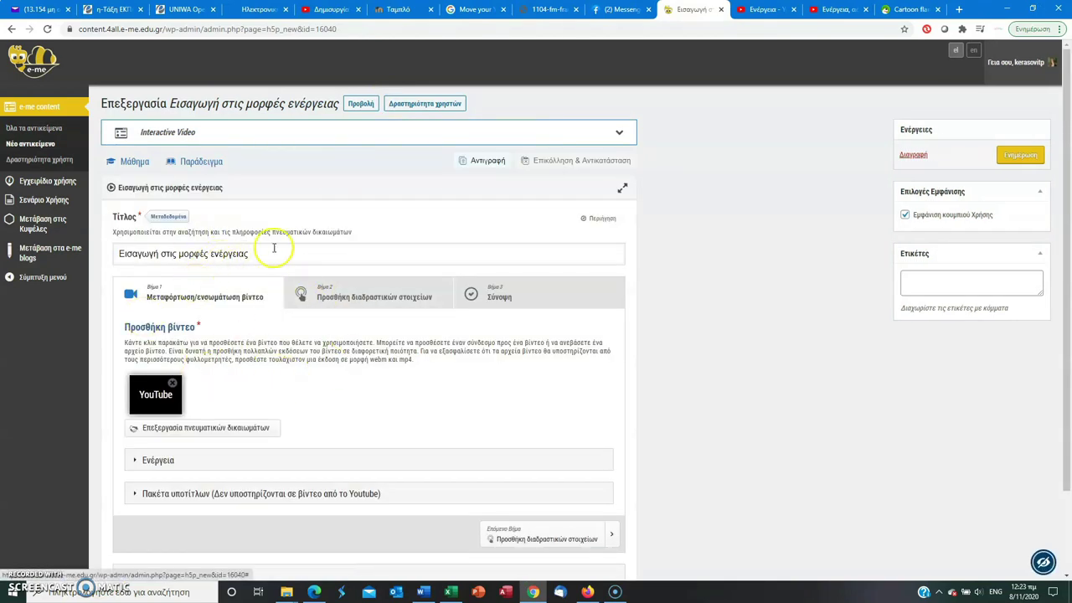
pyautogui.click(358, 308)
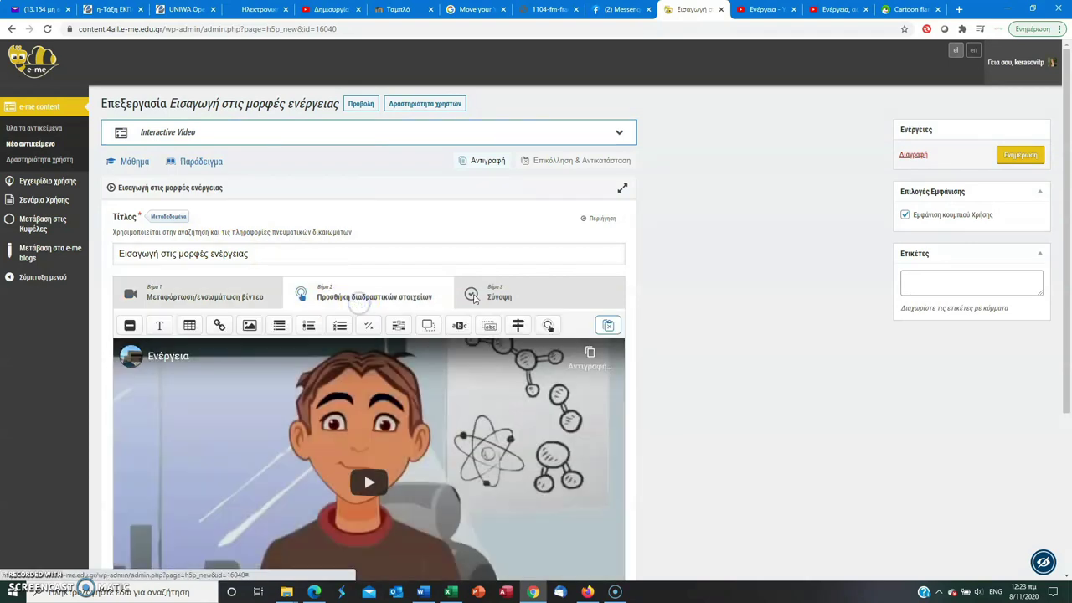
pyautogui.scroll(-1, 1068, 240)
pyautogui.scroll(-2, 1068, 240)
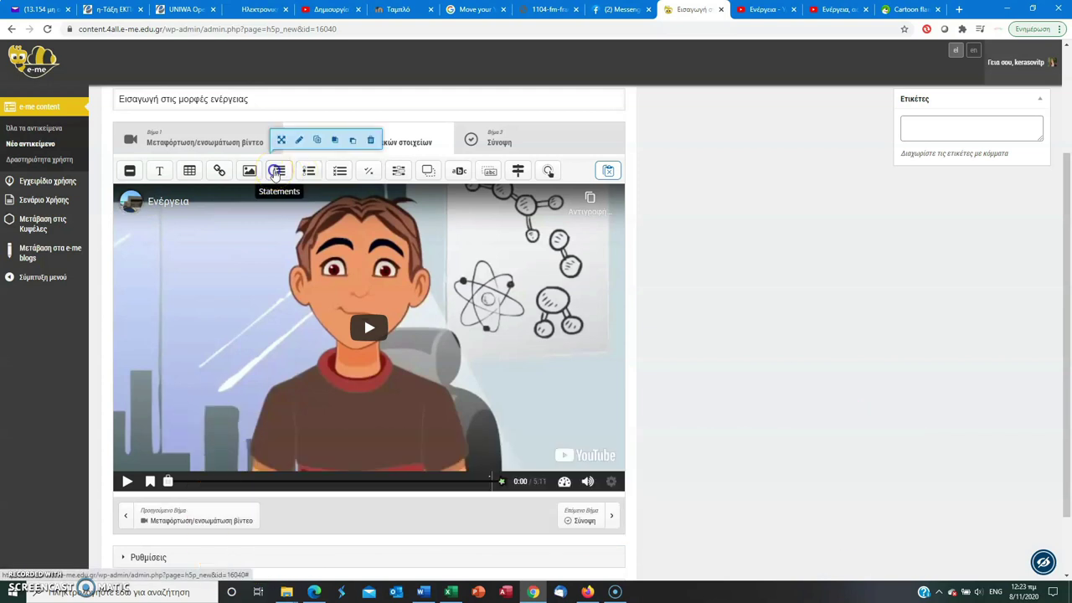
pyautogui.click(279, 172)
pyautogui.moveTo(1065, 229); pyautogui.dragTo(1069, 134)
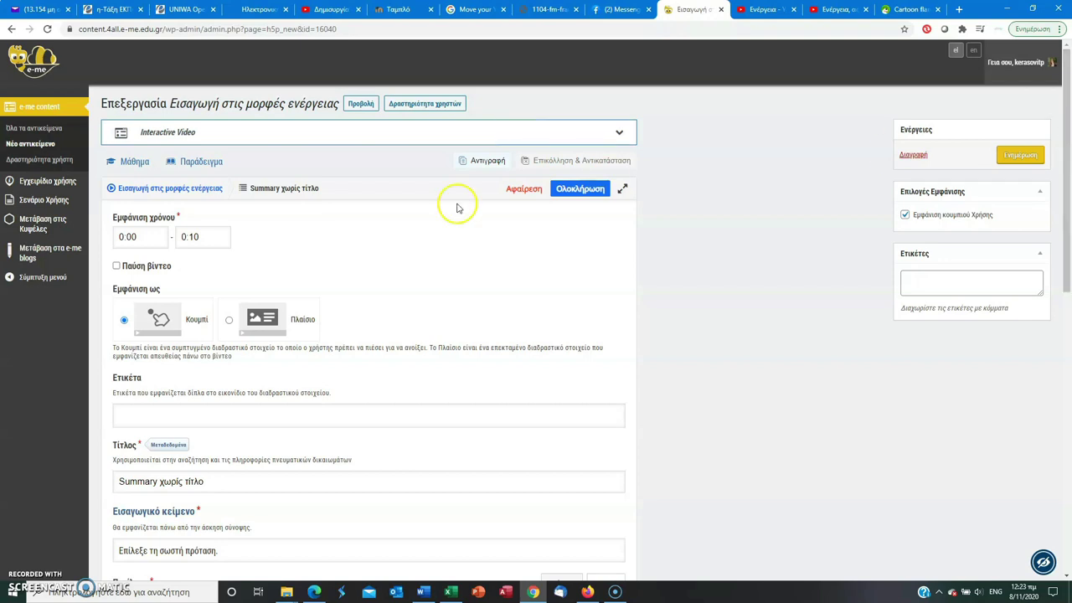
# Step: Set the Statements element's display time to 1:45 - 1:45 and enable video pausing (Παύση βίντεο)
pyautogui.doubleClick(121, 237)
pyautogui.write('1:45')
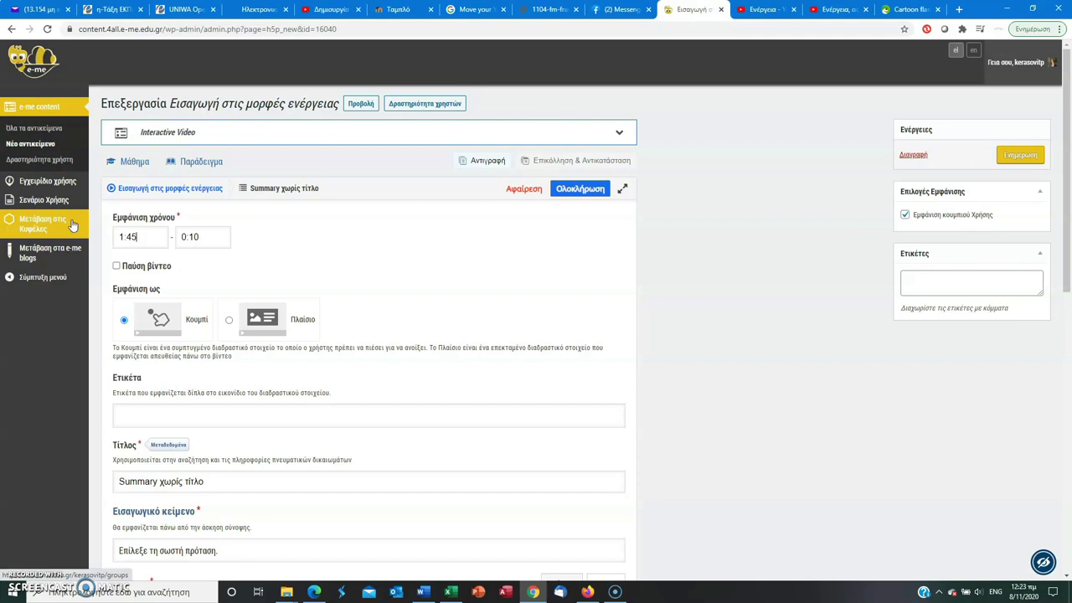
pyautogui.press('Tab')
pyautogui.press('Left')
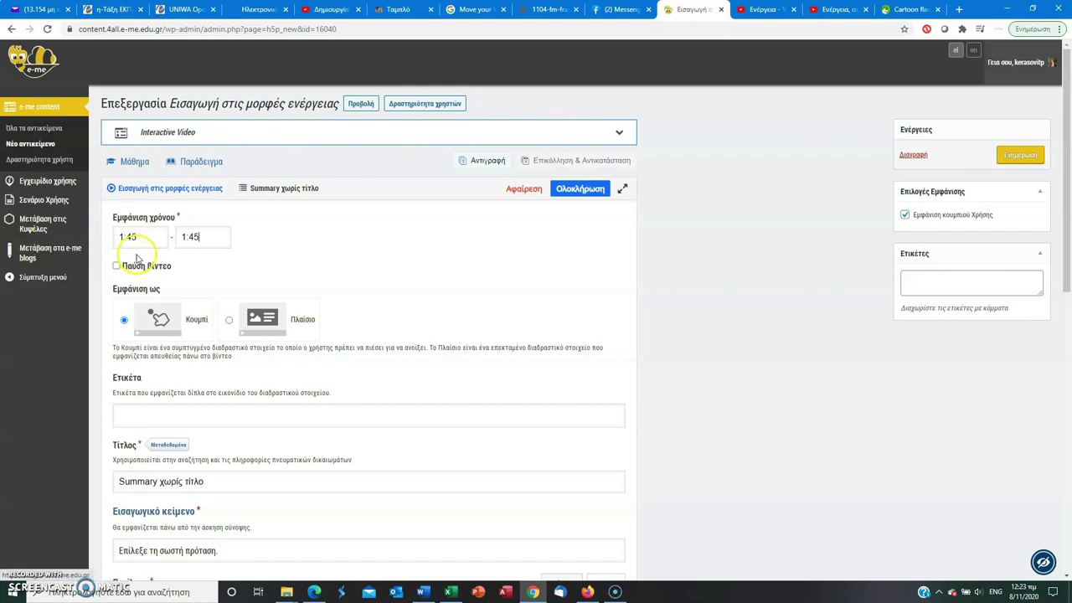
pyautogui.click(142, 266)
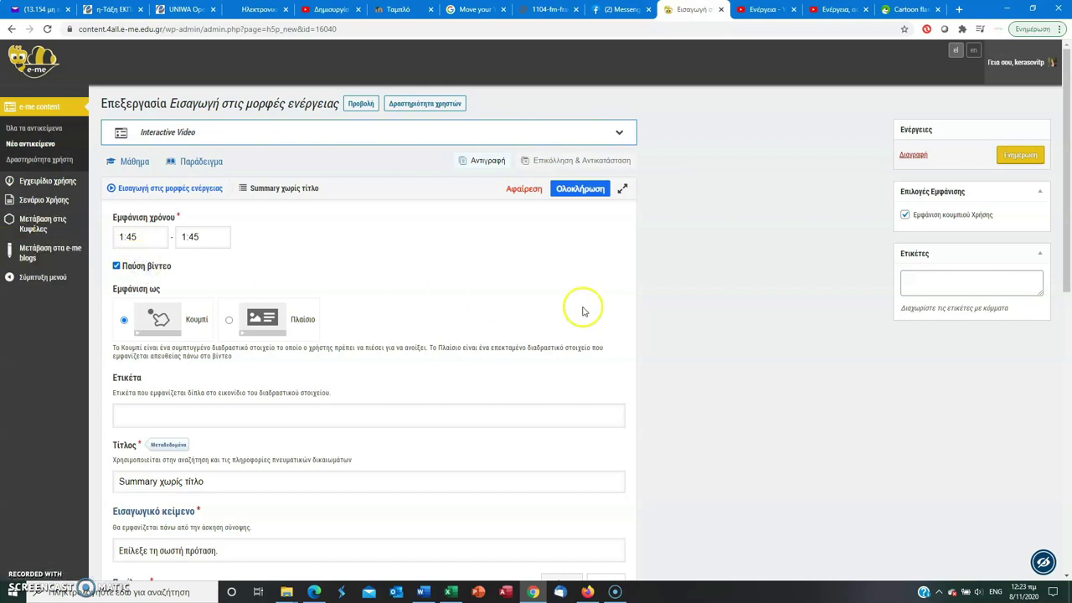
# Step: Display the Statements element as a frame (Πλαίσιο) and title it "Δυναμική ενέργεια"
pyautogui.moveTo(1068, 242); pyautogui.dragTo(1068, 288)
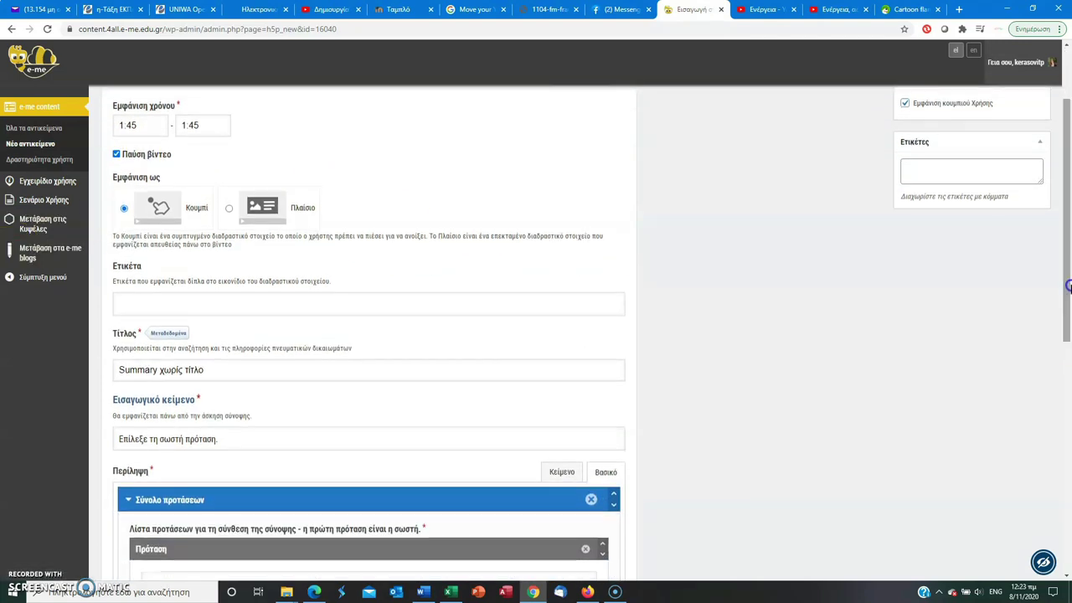
pyautogui.click(290, 208)
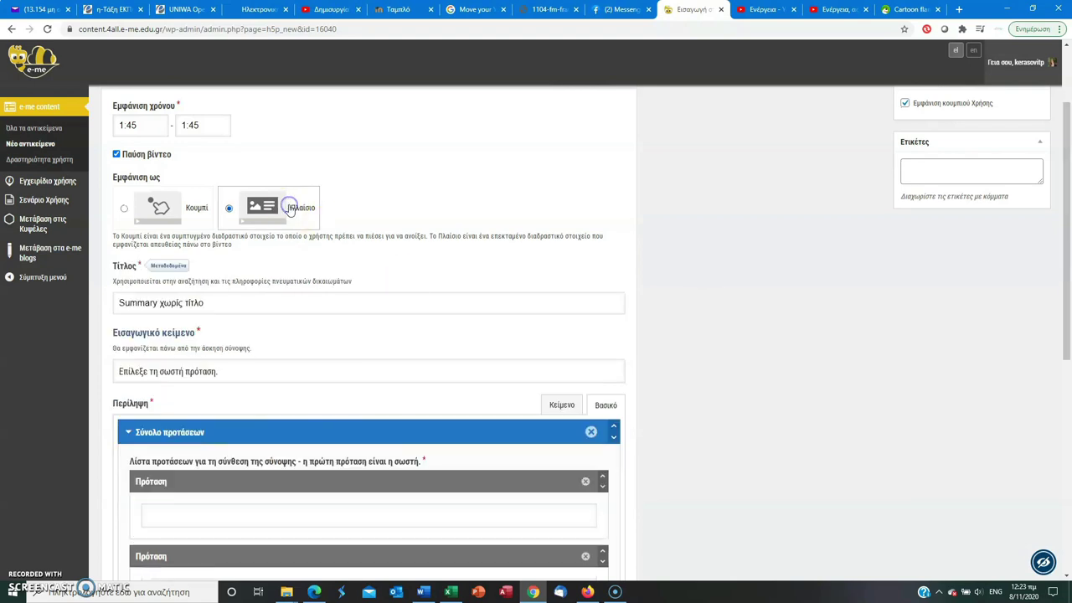
pyautogui.doubleClick(240, 311)
pyautogui.click(241, 311)
pyautogui.hotkey('ctrl', 'a')
pyautogui.write('Δυναμική ενέργεια')
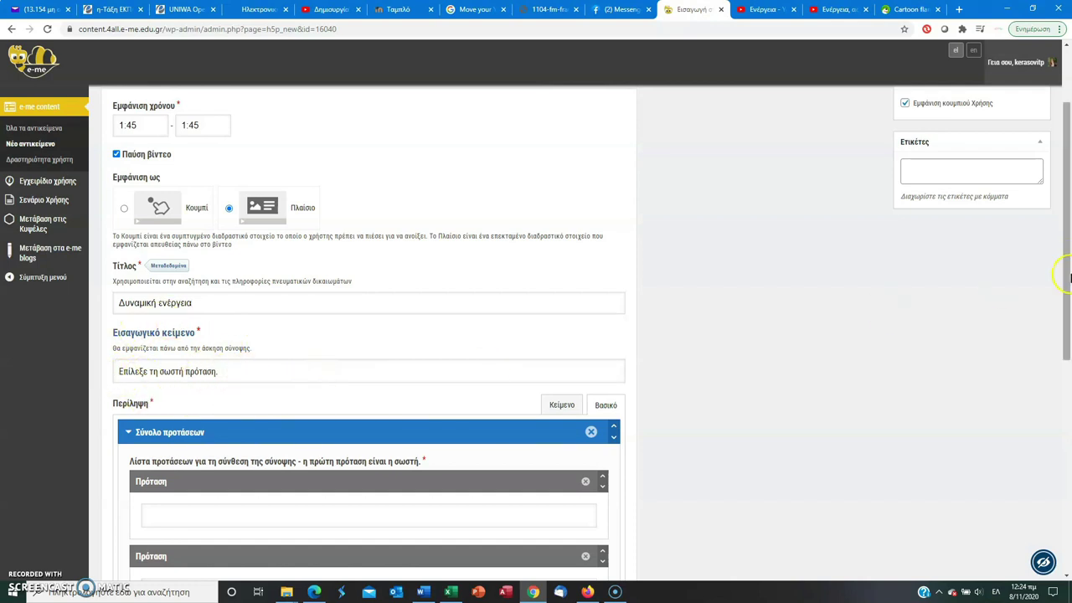
# Step: Enter "Το ελατήριο έχει δυναμική ενέργεια λόγω της κατάστασής του, ενώ το μήλο λόγω της θέσης του." as the first, correct statement
pyautogui.moveTo(1068, 264); pyautogui.dragTo(1068, 348)
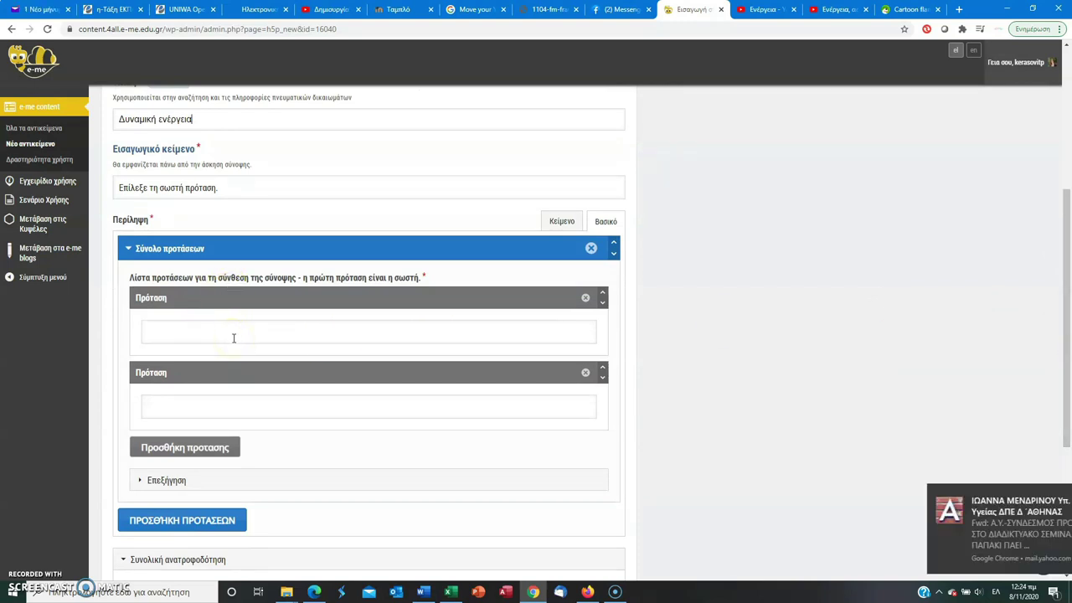
pyautogui.click(234, 337)
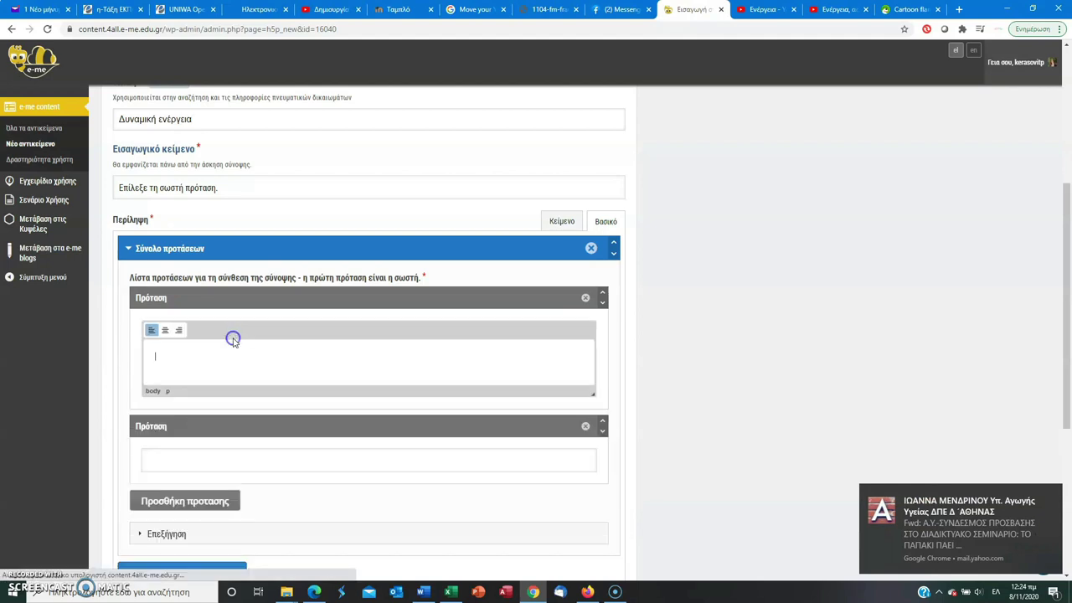
pyautogui.click(258, 364)
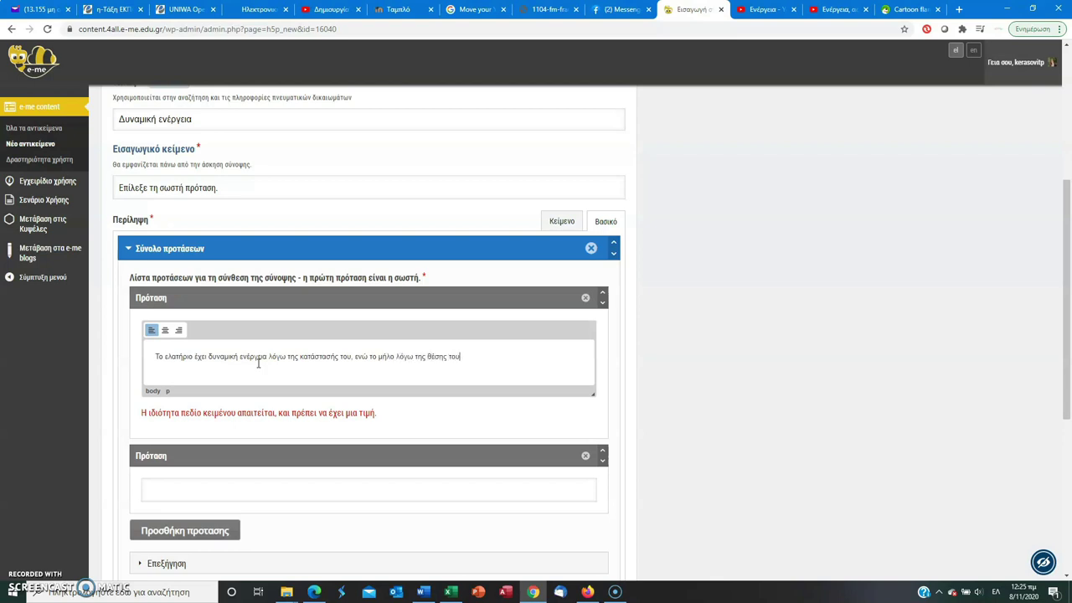
# Step: Enter "Το ελατήριο έχει δυναμική ενέργεια λόγω της θέσης του, ενώ το μήλο λόγω της κατάστασής του" as the second statement and complete the element
pyautogui.click(230, 489)
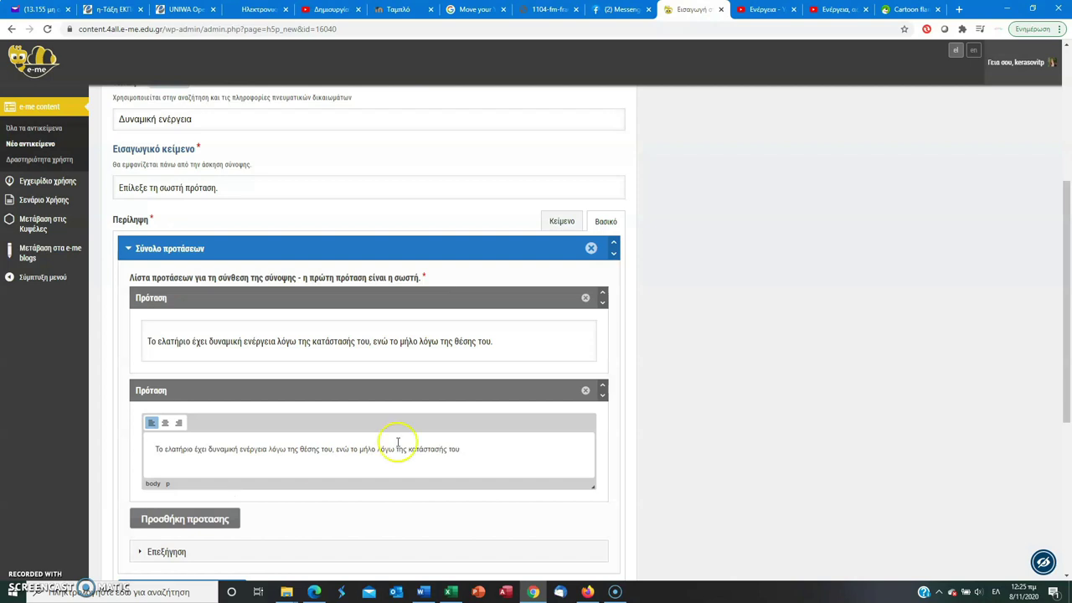
pyautogui.moveTo(1065, 361); pyautogui.dragTo(1069, 433)
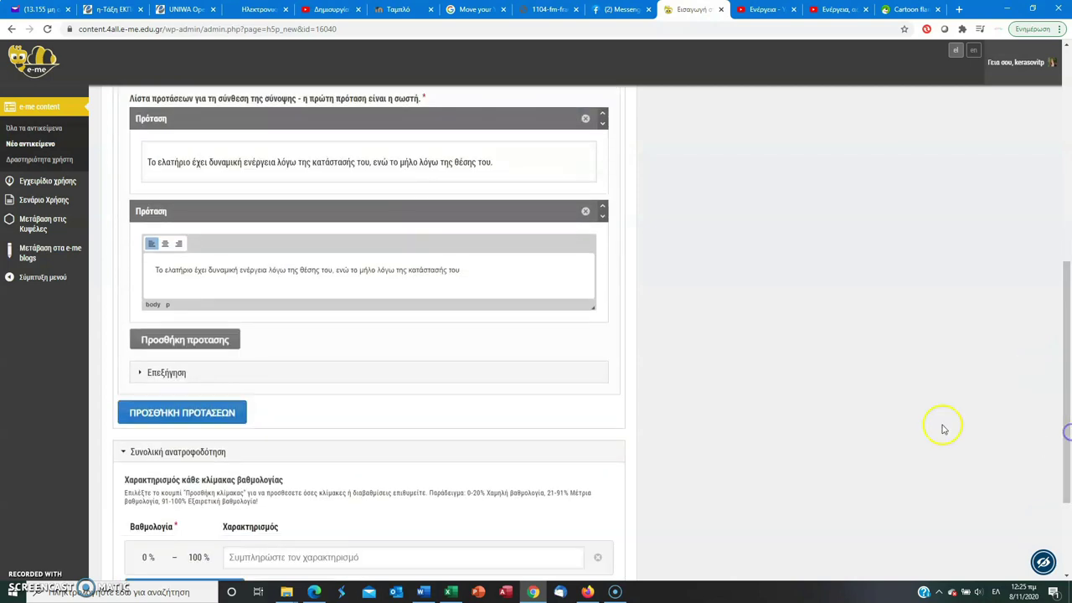
pyautogui.click(201, 343)
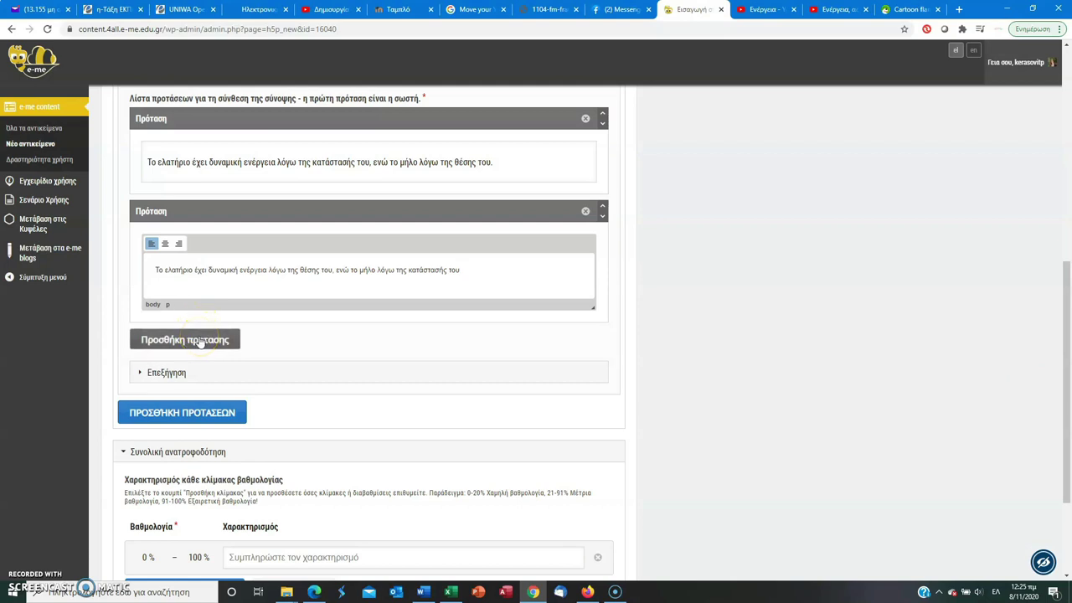
pyautogui.click(713, 347)
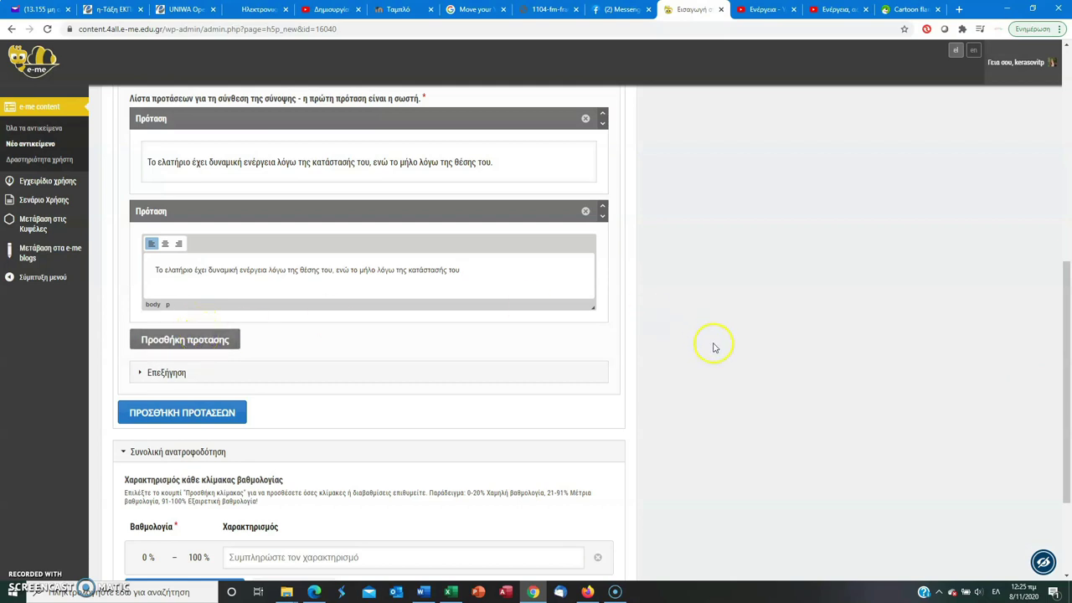
pyautogui.moveTo(1065, 358); pyautogui.dragTo(1070, 444)
pyautogui.click(132, 521)
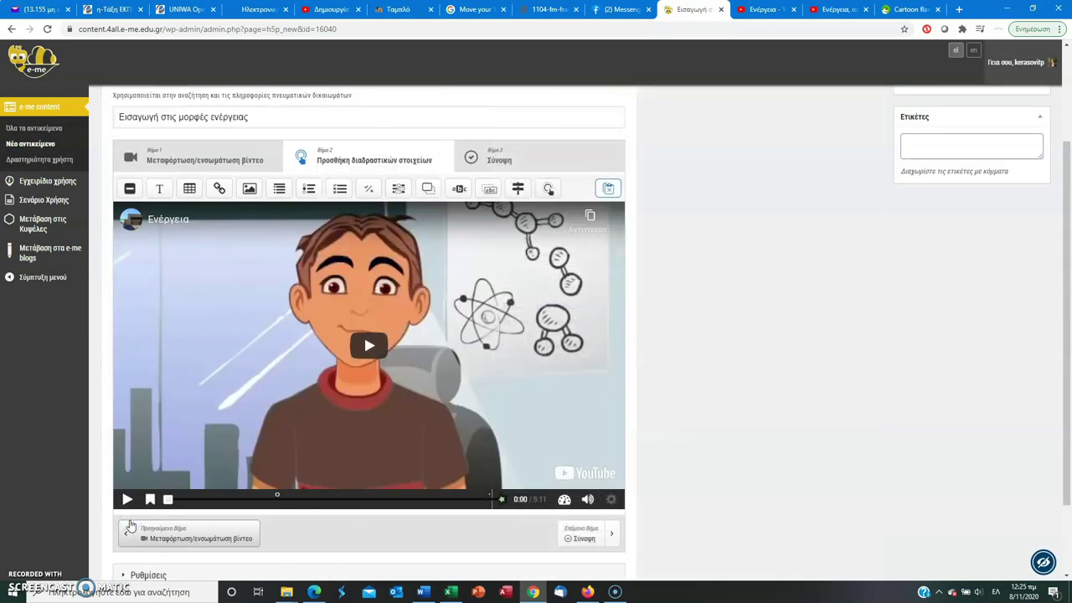
# Step: Move the Statements frame at 1:45 to the upper-left part of the video and enlarge it to cover most of the picture
pyautogui.click(277, 499)
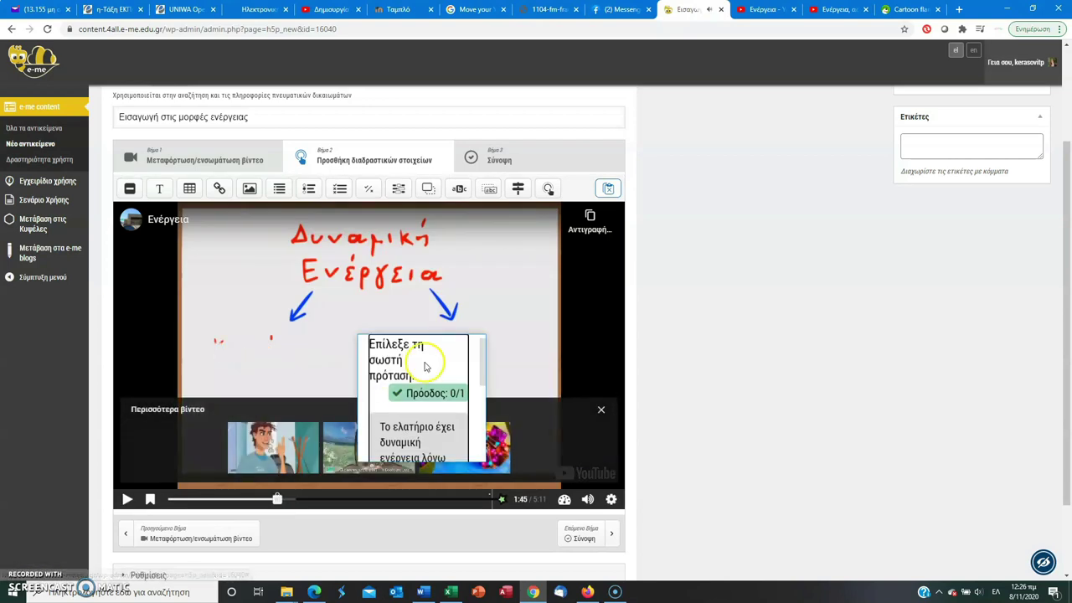
pyautogui.click(278, 501)
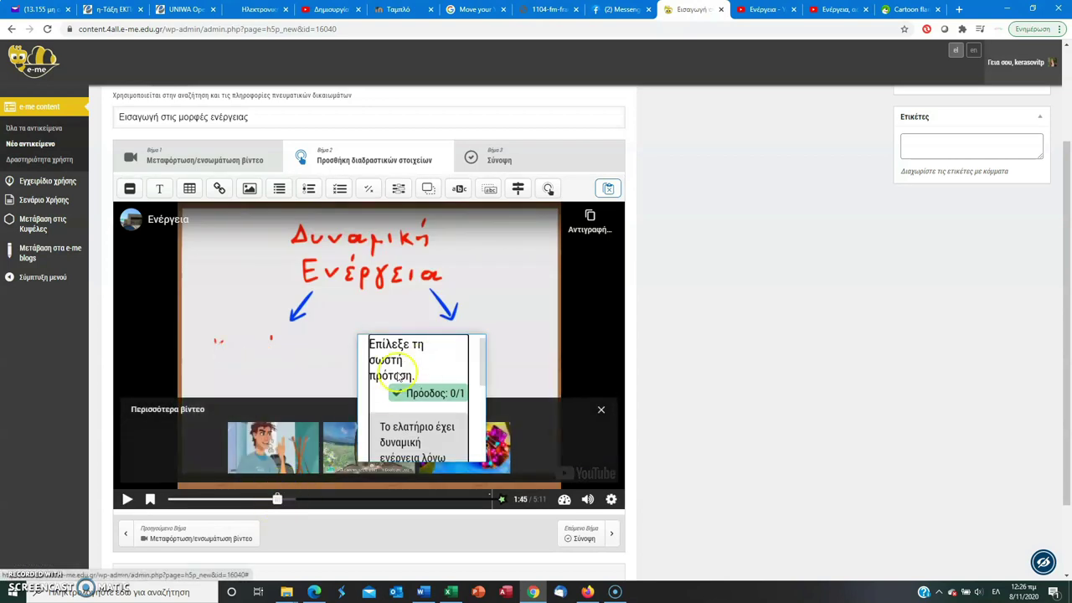
pyautogui.click(433, 343)
pyautogui.moveTo(366, 401); pyautogui.dragTo(165, 290)
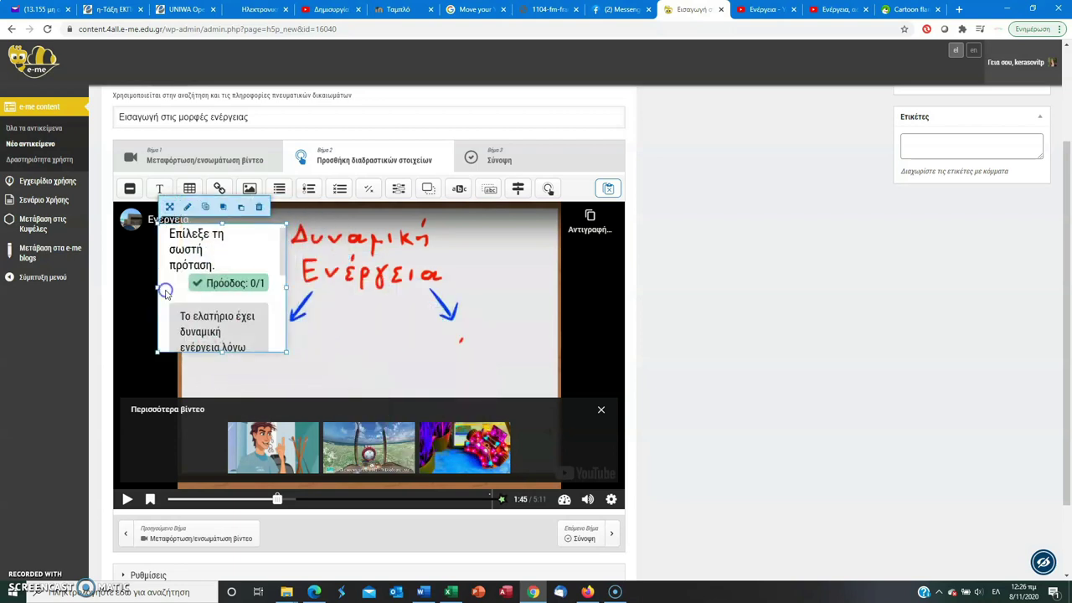
pyautogui.moveTo(286, 351); pyautogui.dragTo(575, 456)
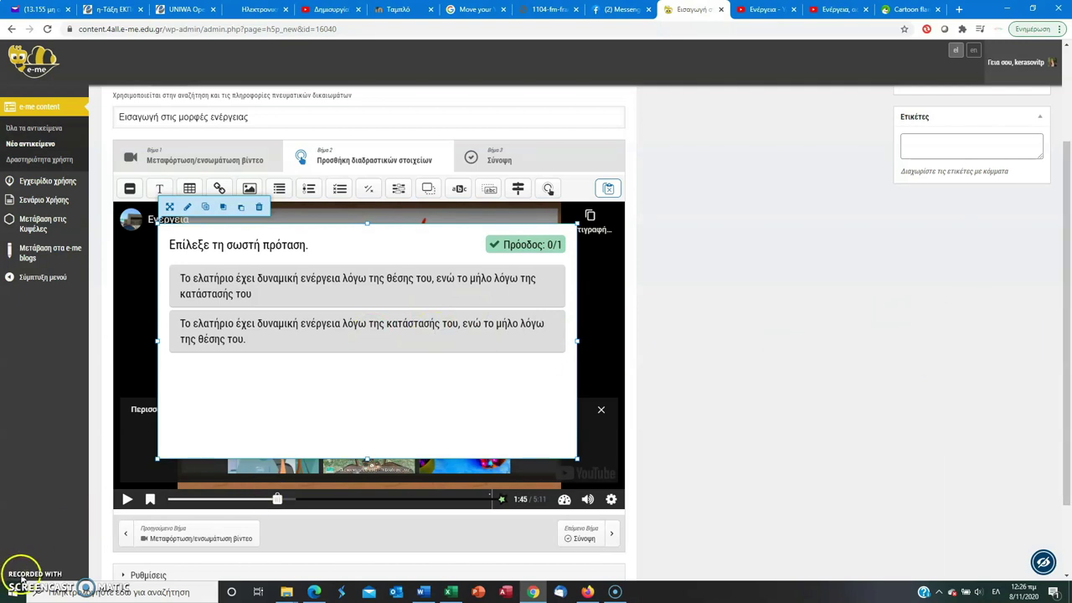
pyautogui.moveTo(397, 344); pyautogui.dragTo(396, 349)
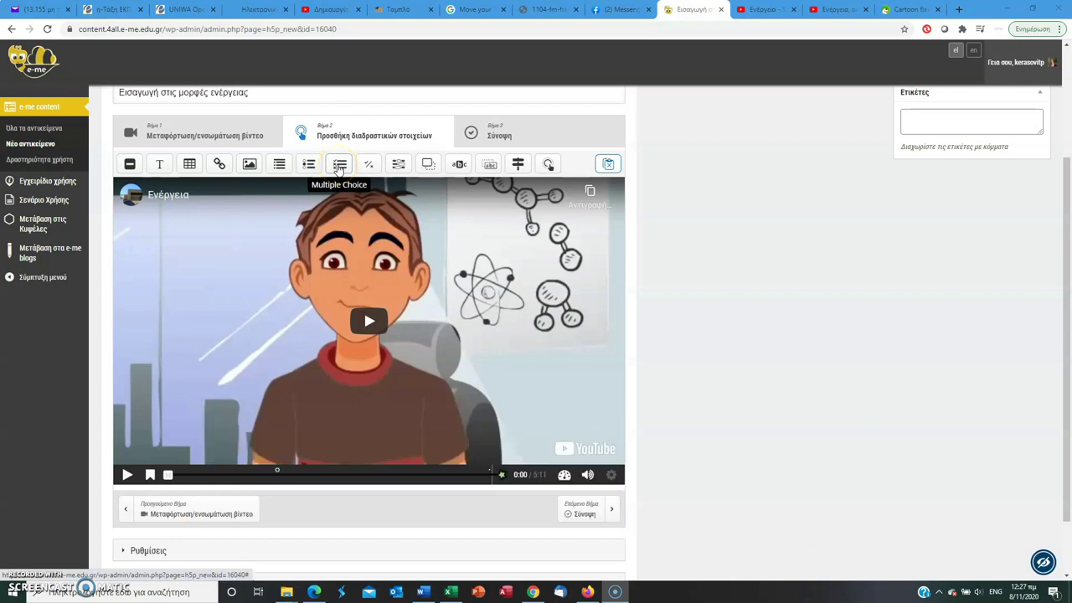
# Step: Add a Multiple Choice element displayed at 3:00 - 3:10 as a frame (Πλαίσιο) with video pausing (Παύση βίντεο) enabled
pyautogui.click(339, 166)
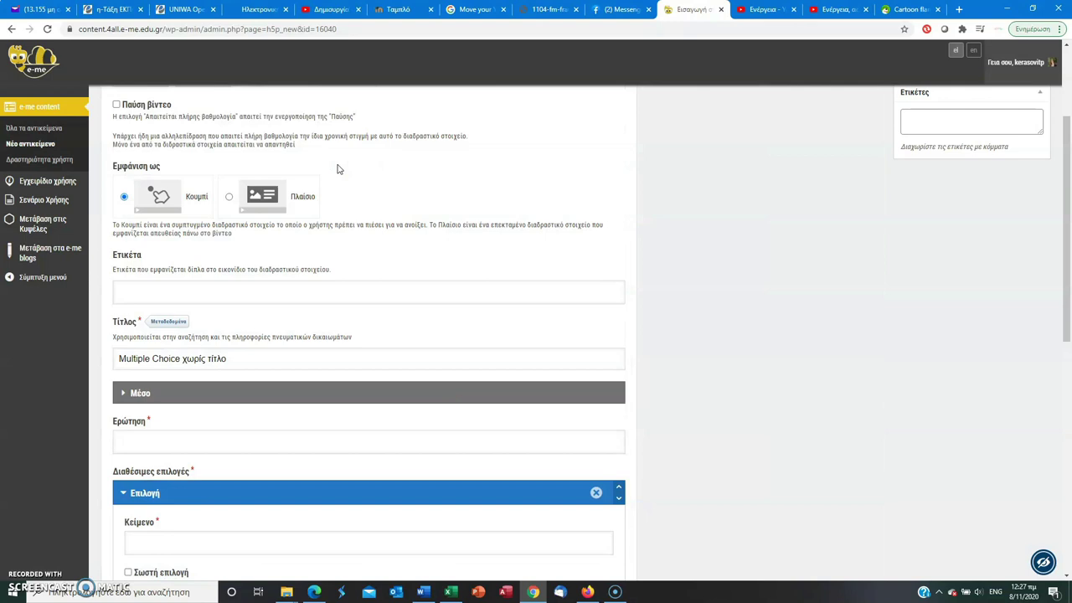
pyautogui.moveTo(1066, 251); pyautogui.dragTo(1066, 184)
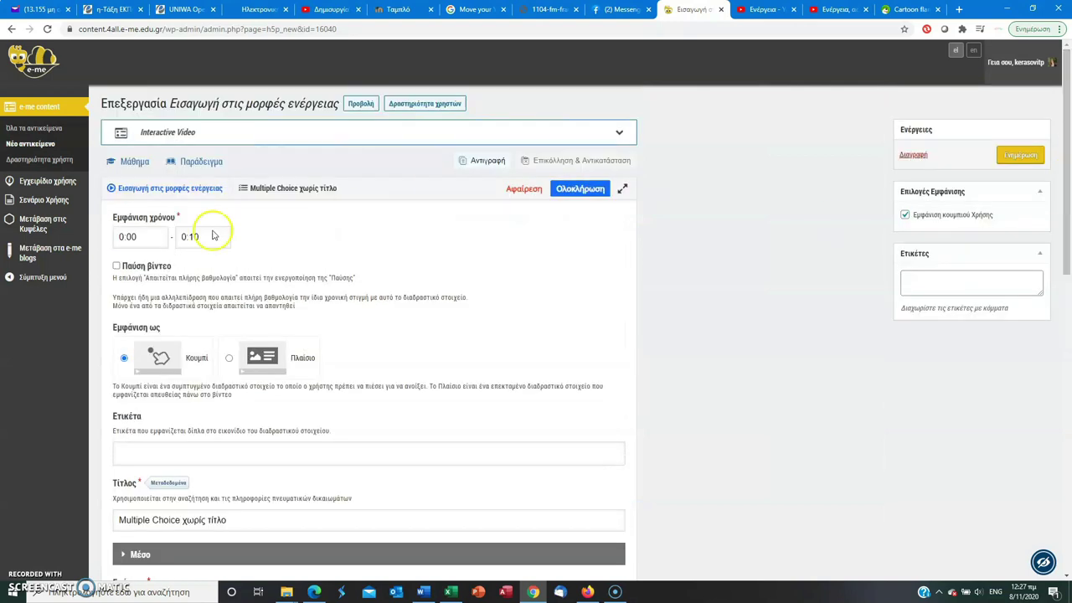
pyautogui.doubleClick(126, 238)
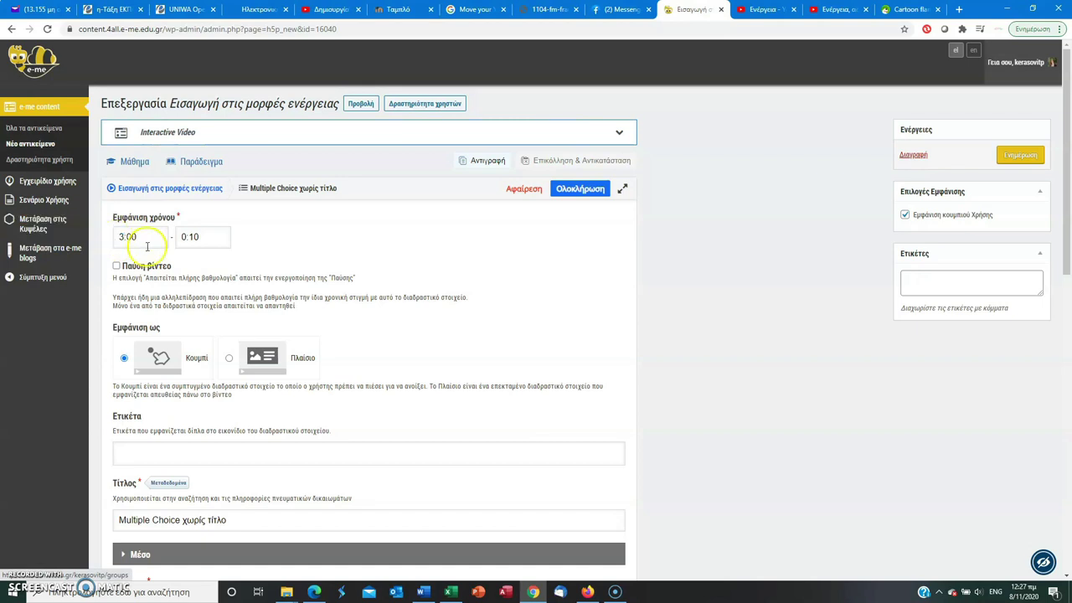
pyautogui.click(182, 238)
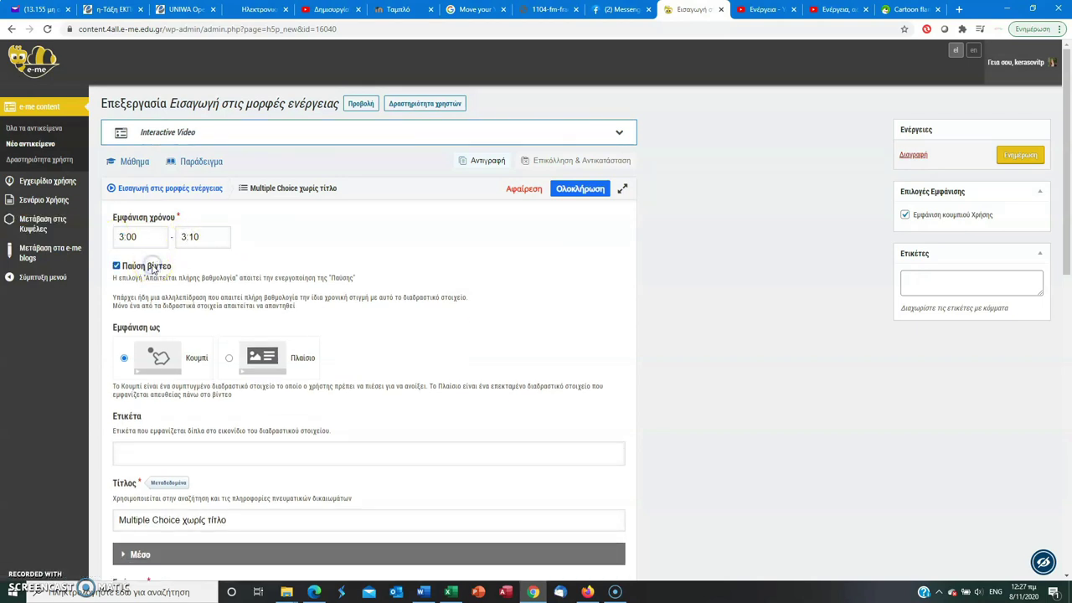
pyautogui.click(272, 356)
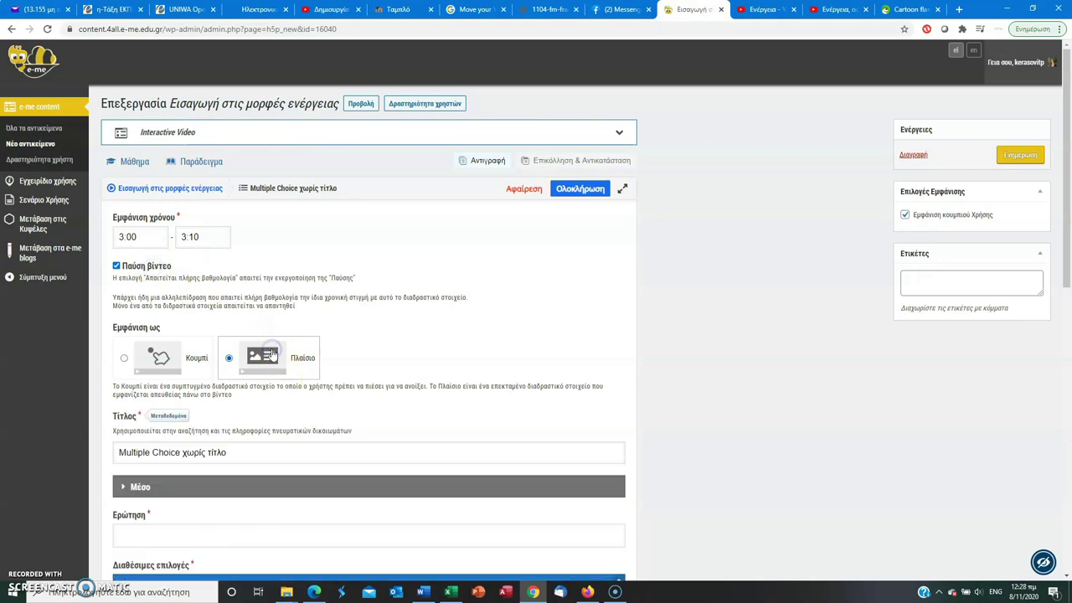
# Step: Title the Multiple Choice element "Μορφές ενέργειας στο μικρόκοσμο" and enter the question "Ποιες μορφές ενέργειας συναντάμε στο μικρόκοσμο;"
pyautogui.moveTo(1068, 244); pyautogui.dragTo(1068, 354)
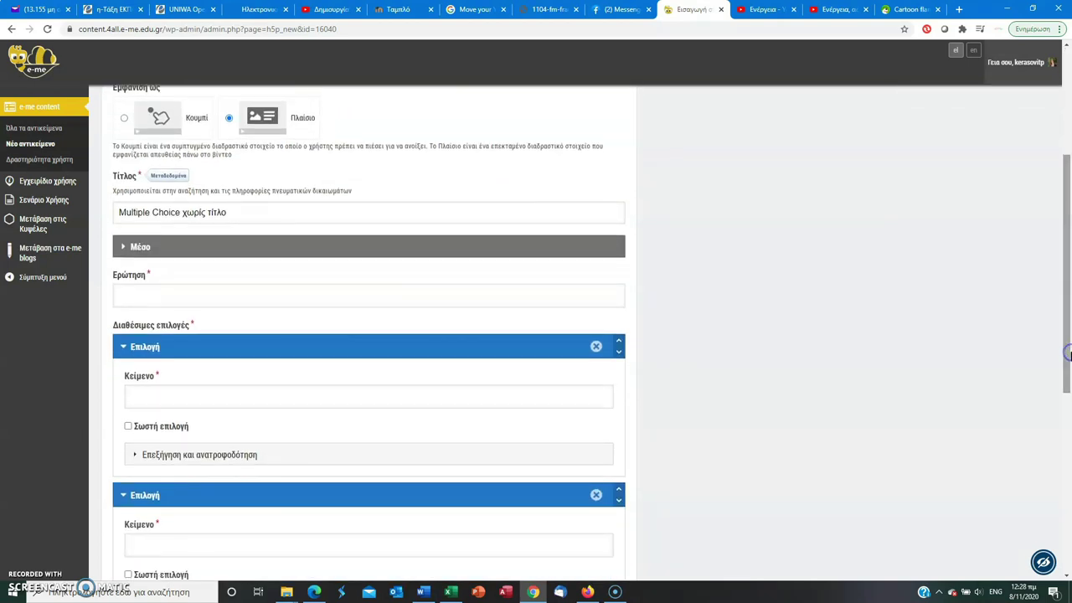
pyautogui.tripleClick(242, 209)
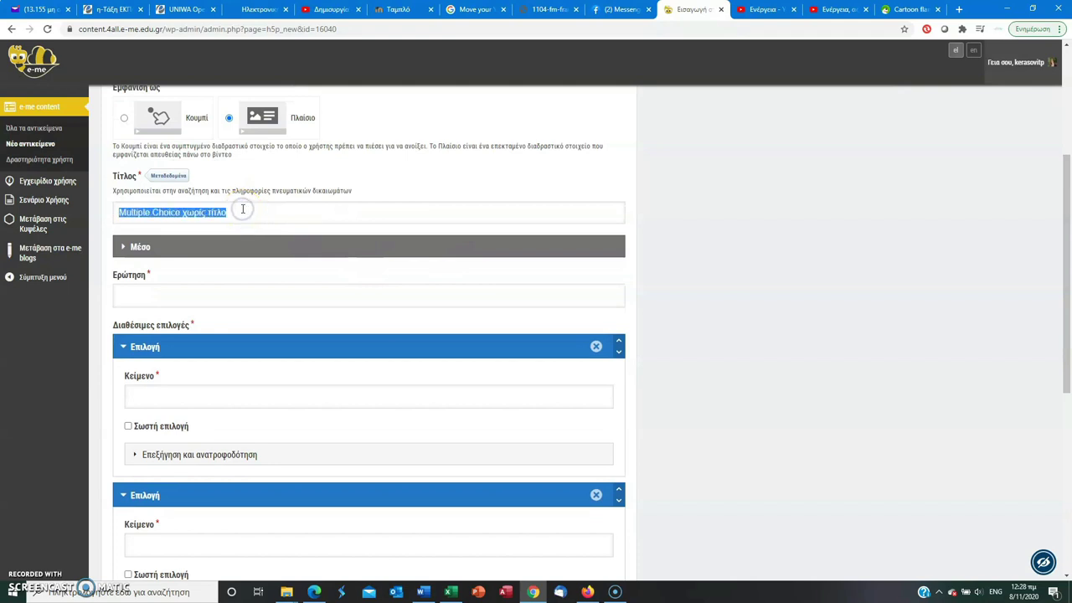
pyautogui.hotkey('alt', 'shift')
pyautogui.write('Μορφές ενέργειας στο μικρόκοσμο')
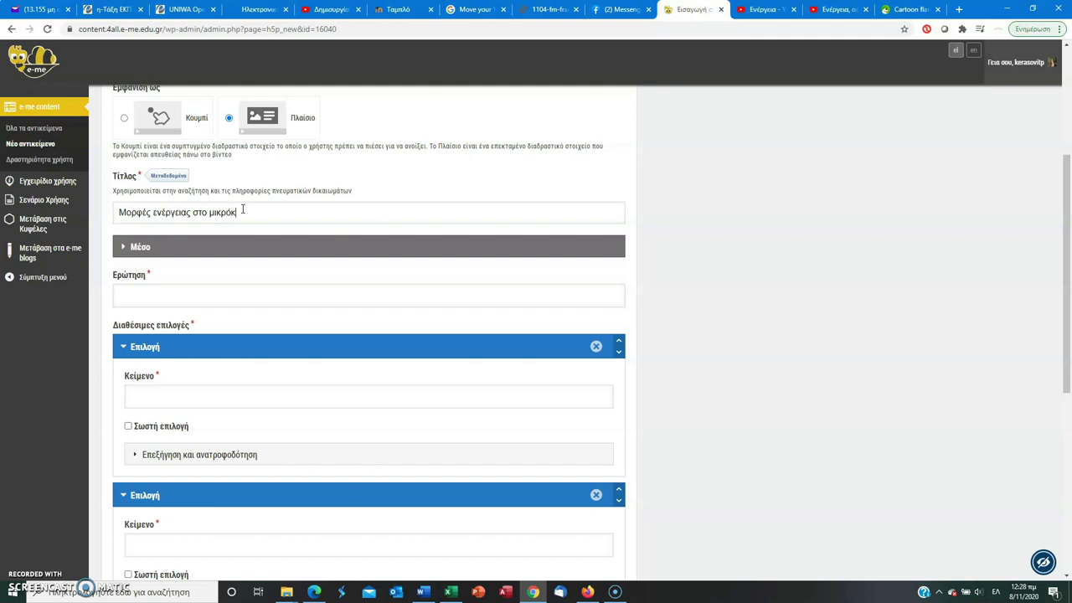
pyautogui.click(211, 298)
pyautogui.write('Π')
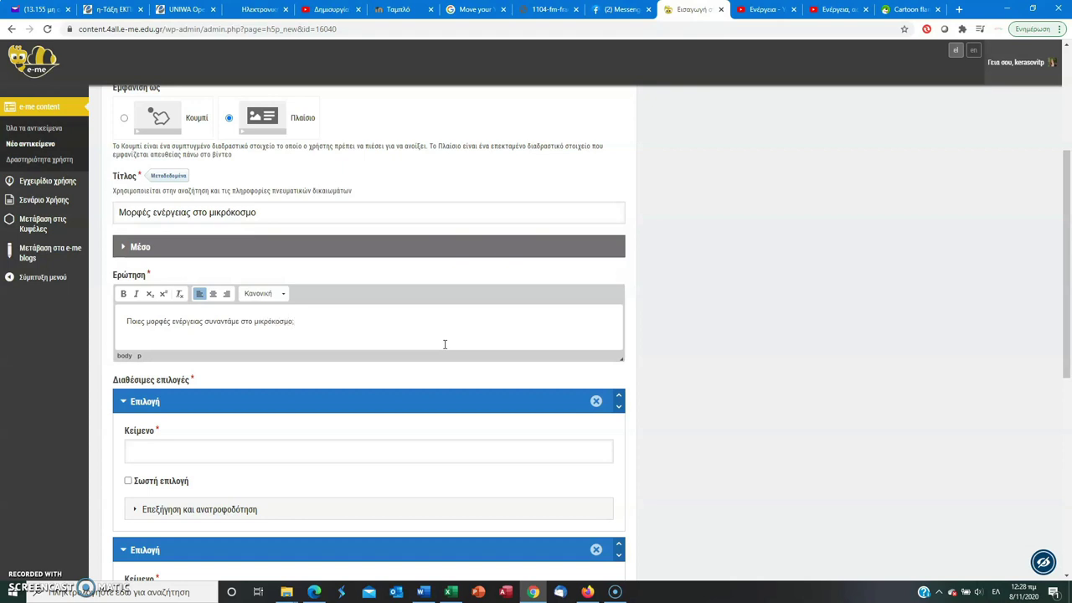
# Step: Enter "Κινητική" as the first answer option, mark it as correct (Σωστή επιλογή) and look at its explanation and feedback fields
pyautogui.moveTo(1065, 240); pyautogui.dragTo(1067, 348)
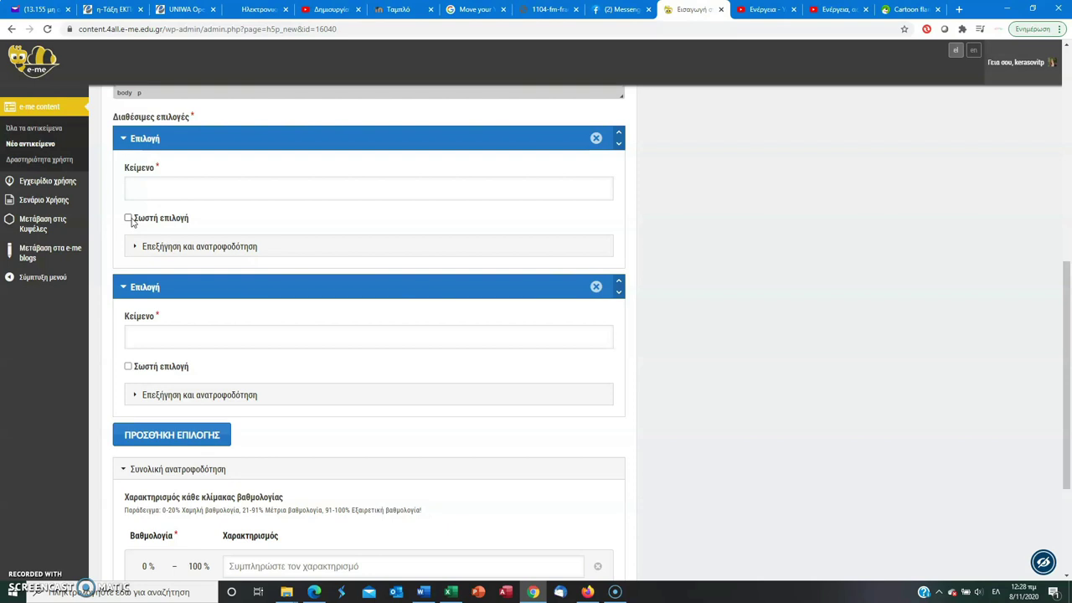
pyautogui.click(149, 189)
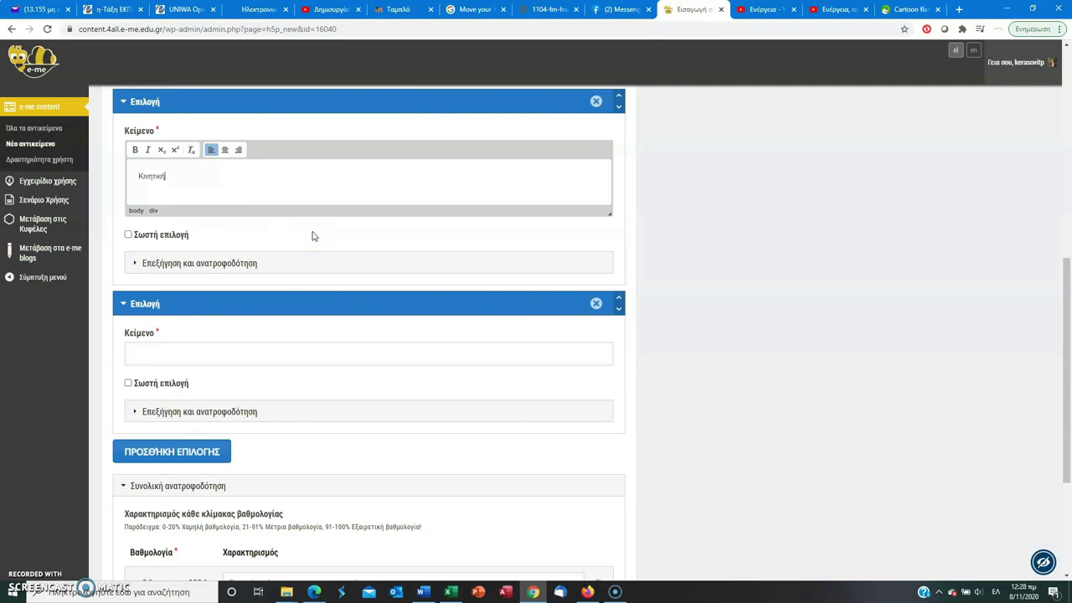
pyautogui.click(179, 238)
pyautogui.click(208, 266)
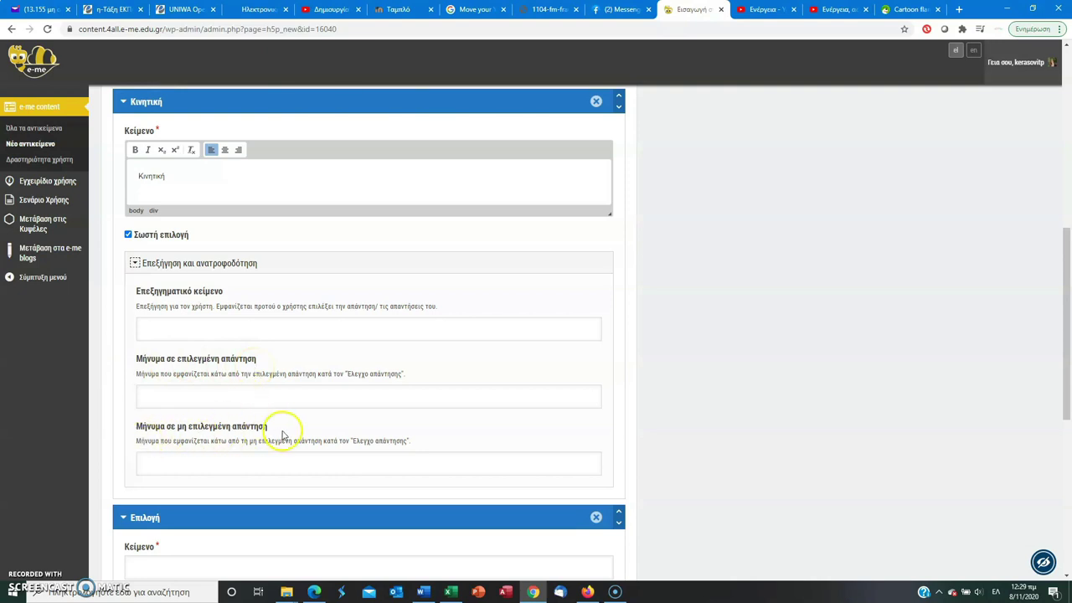
pyautogui.click(227, 265)
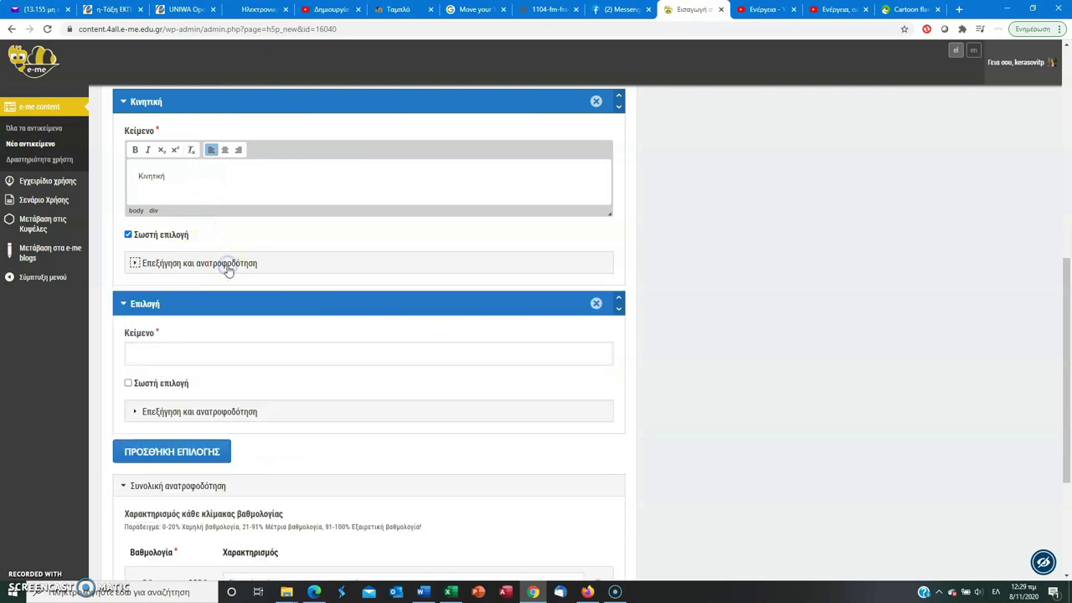
# Step: Enter "Δυναμική" as the second answer option and mark it as correct (Σωστή επιλογή)
pyautogui.click(206, 351)
pyautogui.write('Δυναμική')
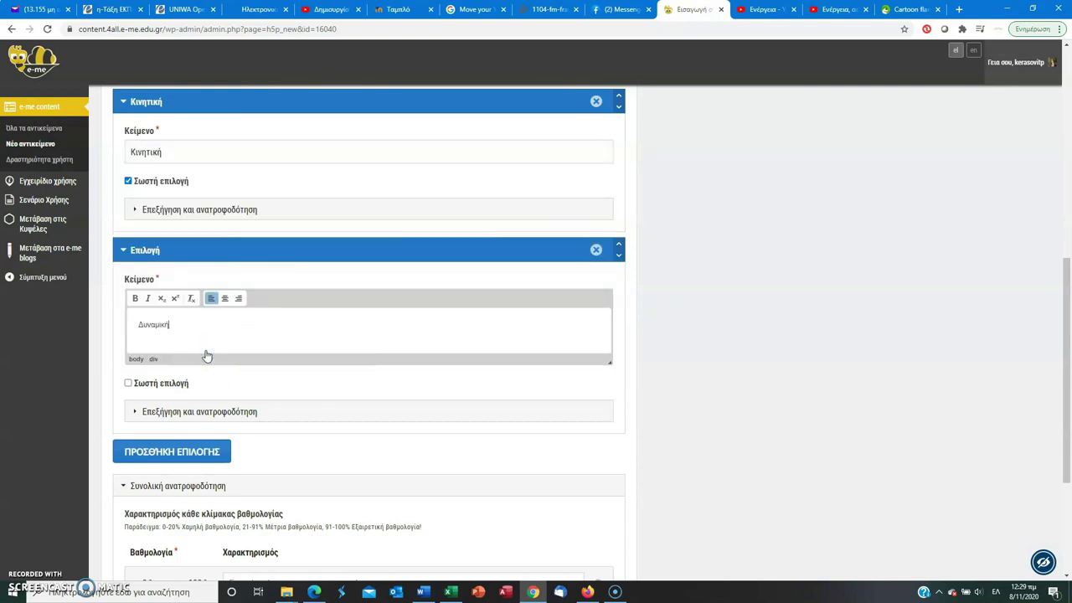
pyautogui.click(165, 385)
# Step: Add two incorrect answer options, "Χημική" and "Θερμική", to the Multiple Choice question
pyautogui.click(204, 455)
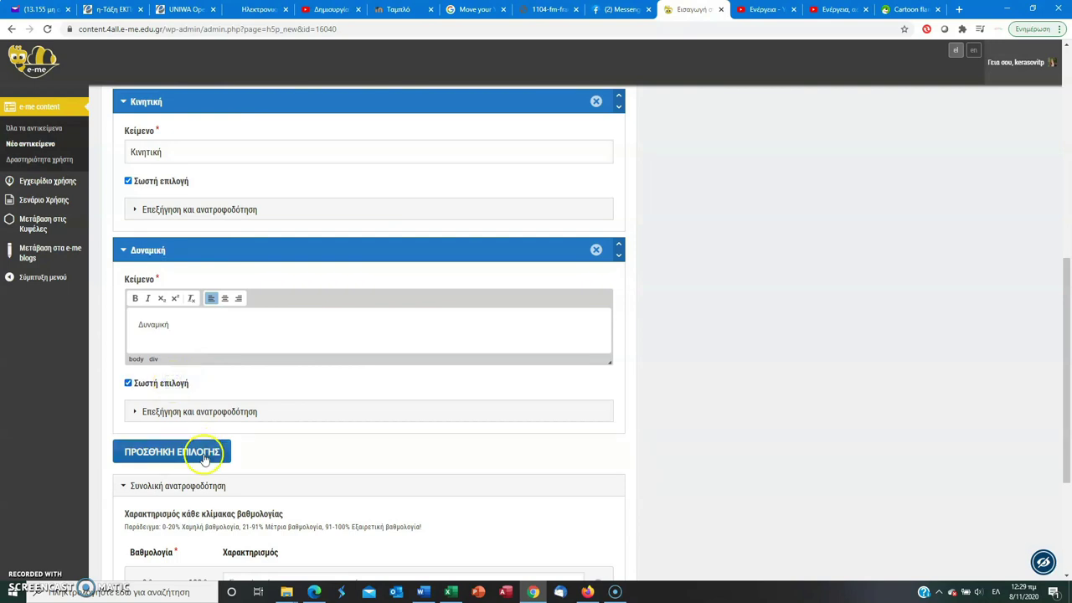
pyautogui.moveTo(1065, 323); pyautogui.dragTo(1067, 440)
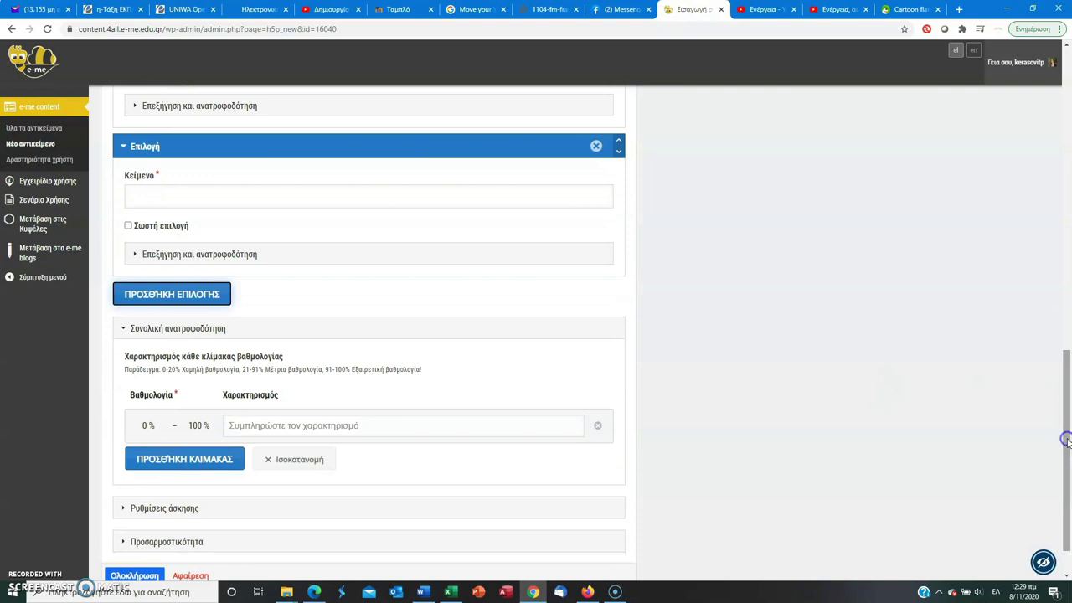
pyautogui.click(273, 204)
pyautogui.write('Ηλεκτρική')
pyautogui.click(172, 294)
pyautogui.click(251, 341)
pyautogui.write('Ηλεκτρική')
# Step: Add two more incorrect answer options, "Ηλεκτρική" and "Φωτεινή"
pyautogui.click(179, 442)
pyautogui.click(218, 436)
pyautogui.write('Ηλεκτρική')
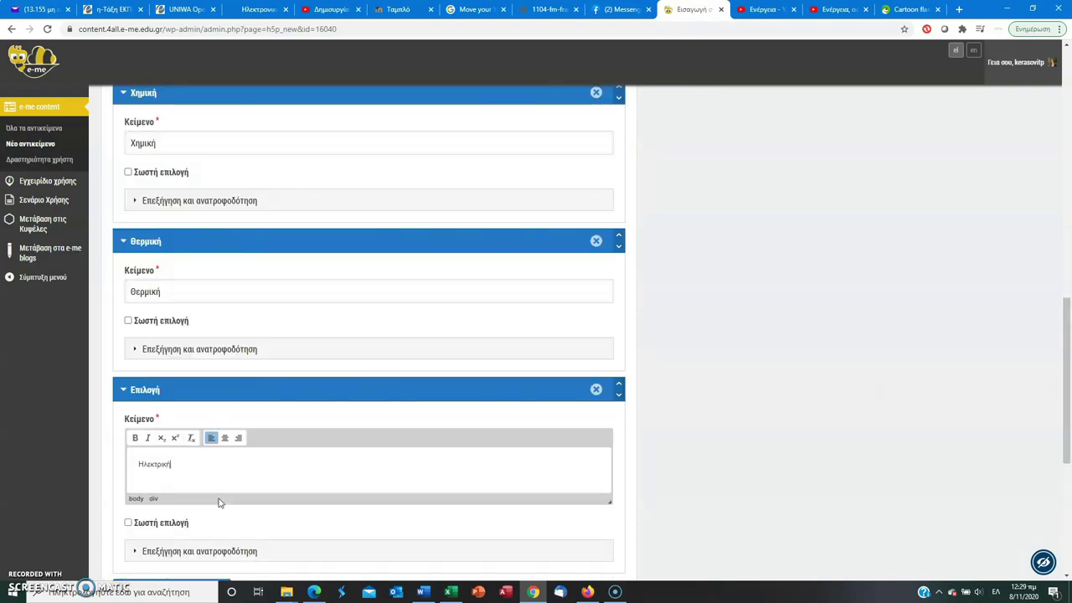
pyautogui.click(172, 241)
pyautogui.click(262, 296)
pyautogui.write('Φωτεινή')
pyautogui.scroll(-1, 203, 210)
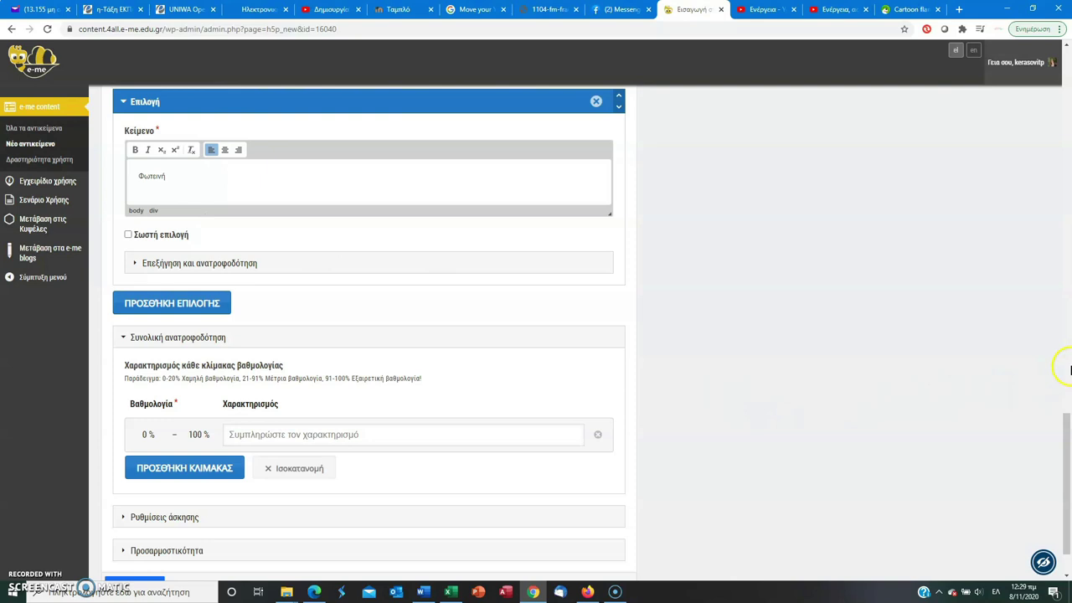
# Step: Review the Multiple Choice exercise settings (Ρυθμίσεις άσκησης) and complete the element
pyautogui.moveTo(1069, 366); pyautogui.dragTo(1070, 497)
pyautogui.click(248, 459)
pyautogui.moveTo(1070, 423); pyautogui.dragTo(1069, 511)
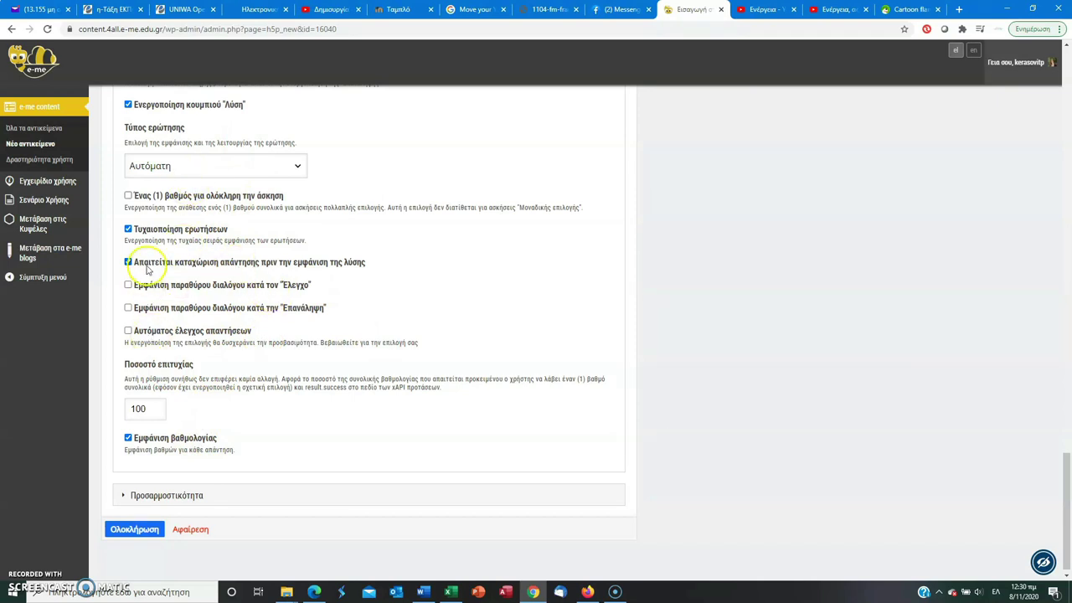
pyautogui.click(136, 535)
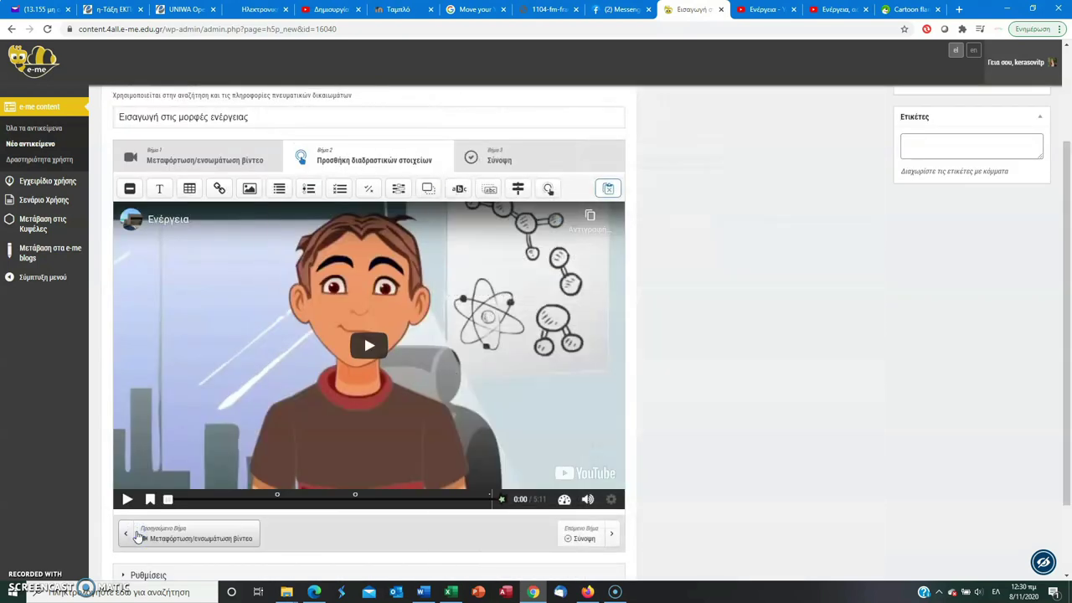
# Step: Move the multiple choice question at 3:00 up and to the left and enlarge it until all answers and the Έλεγχος button fit
pyautogui.click(355, 497)
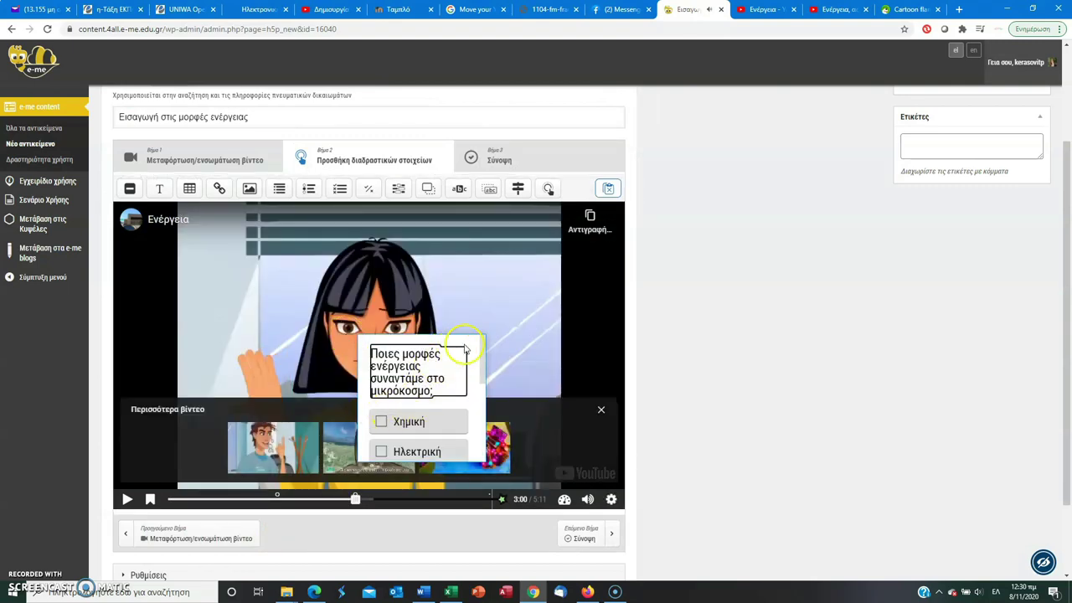
pyautogui.click(464, 348)
pyautogui.moveTo(460, 371); pyautogui.dragTo(238, 267)
pyautogui.moveTo(264, 300); pyautogui.dragTo(583, 335)
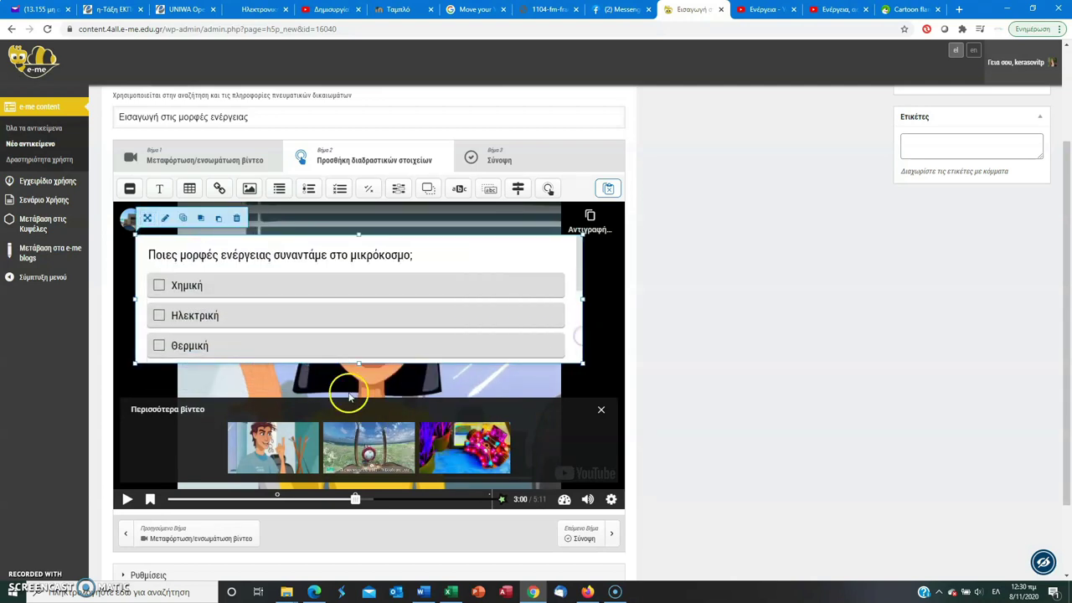
pyautogui.moveTo(360, 362); pyautogui.dragTo(359, 488)
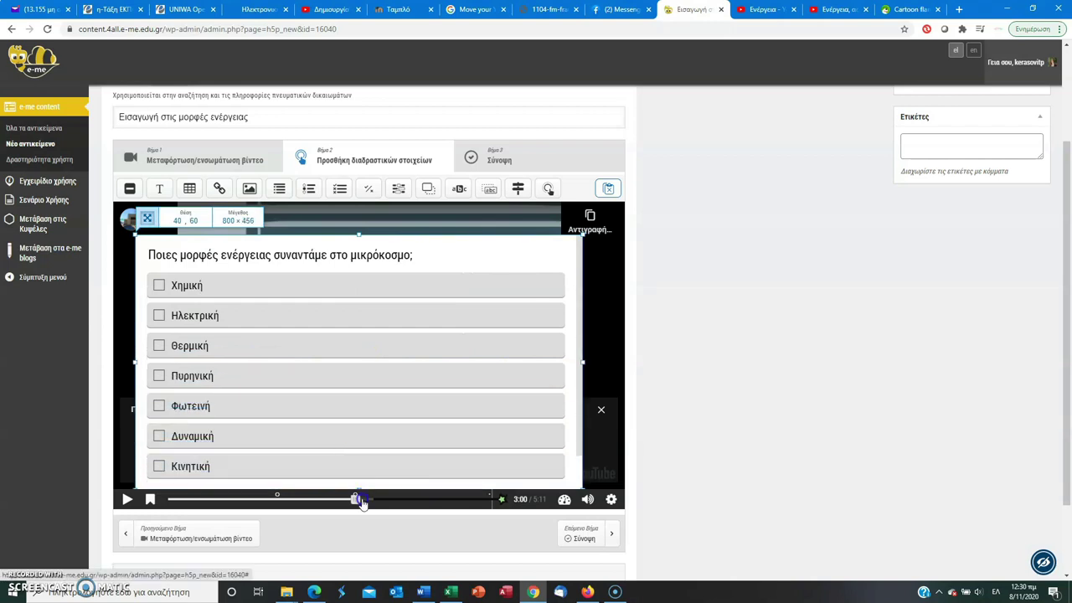
pyautogui.moveTo(359, 235); pyautogui.dragTo(359, 203)
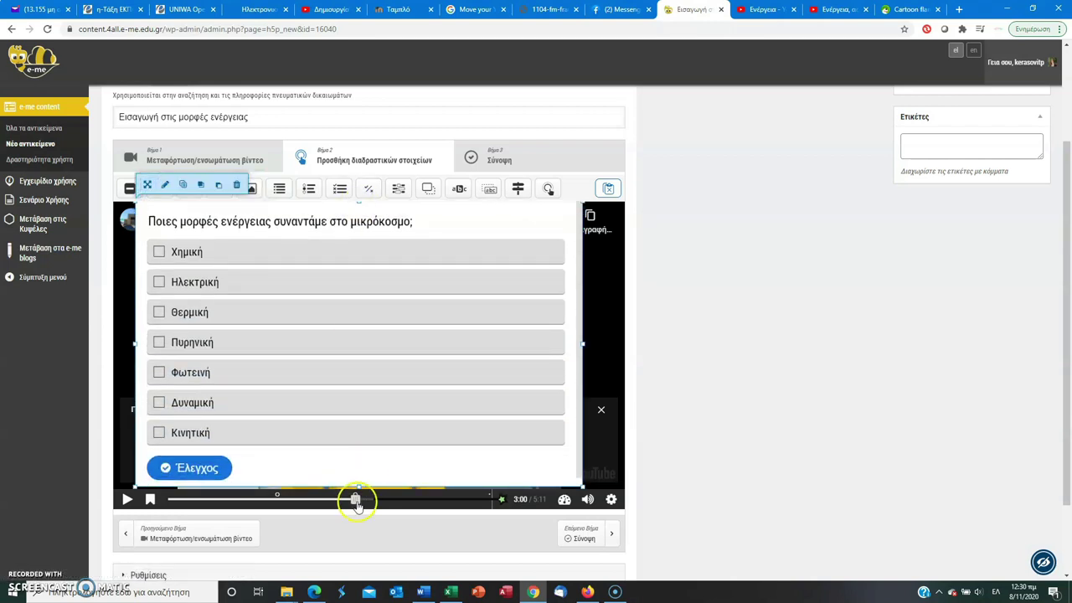
pyautogui.moveTo(361, 484); pyautogui.dragTo(359, 494)
pyautogui.moveTo(582, 345); pyautogui.dragTo(616, 345)
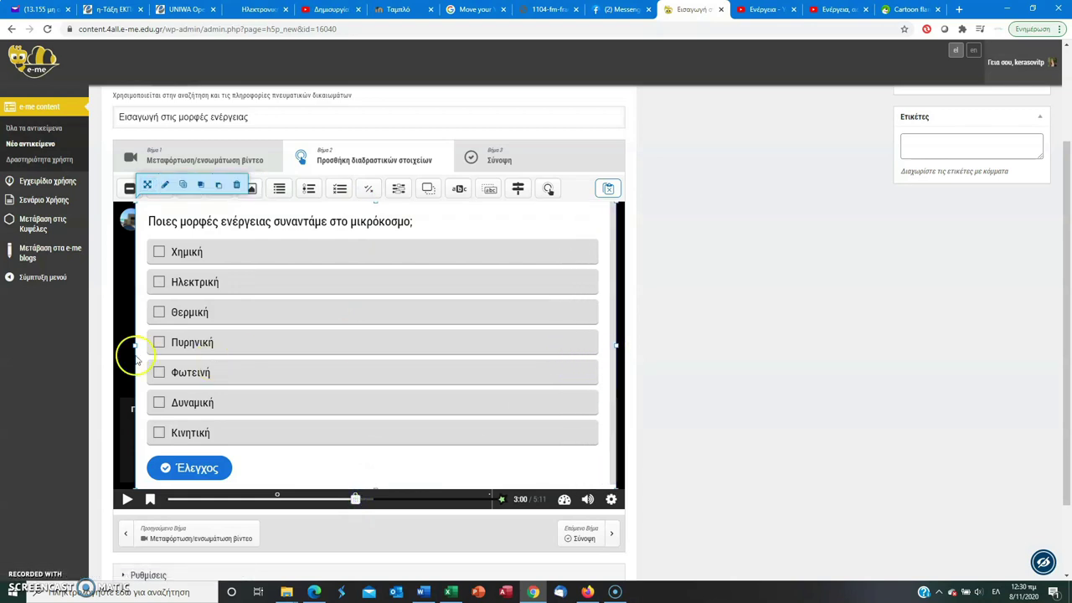
pyautogui.moveTo(134, 345)
pyautogui.mouseDown()
pyautogui.moveTo(114, 342)
pyautogui.moveTo(124, 343)
pyautogui.mouseUp()
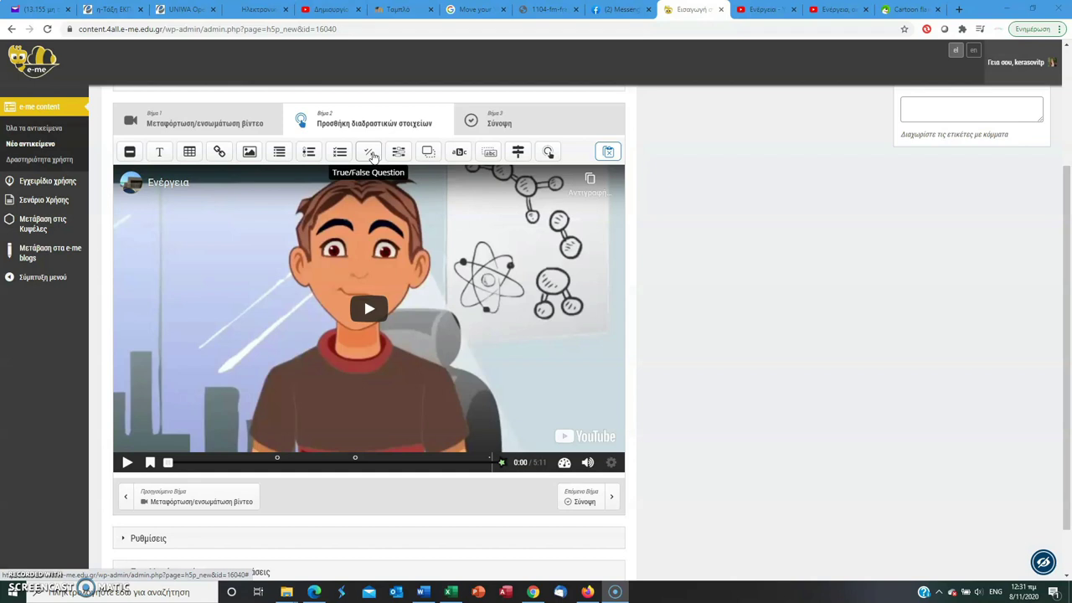
# Step: Add a True/False Question element shown from 2:02 to 2:02, with video pause (Παύση βίντεο) enabled and displayed as Πλαίσιο
pyautogui.click(372, 155)
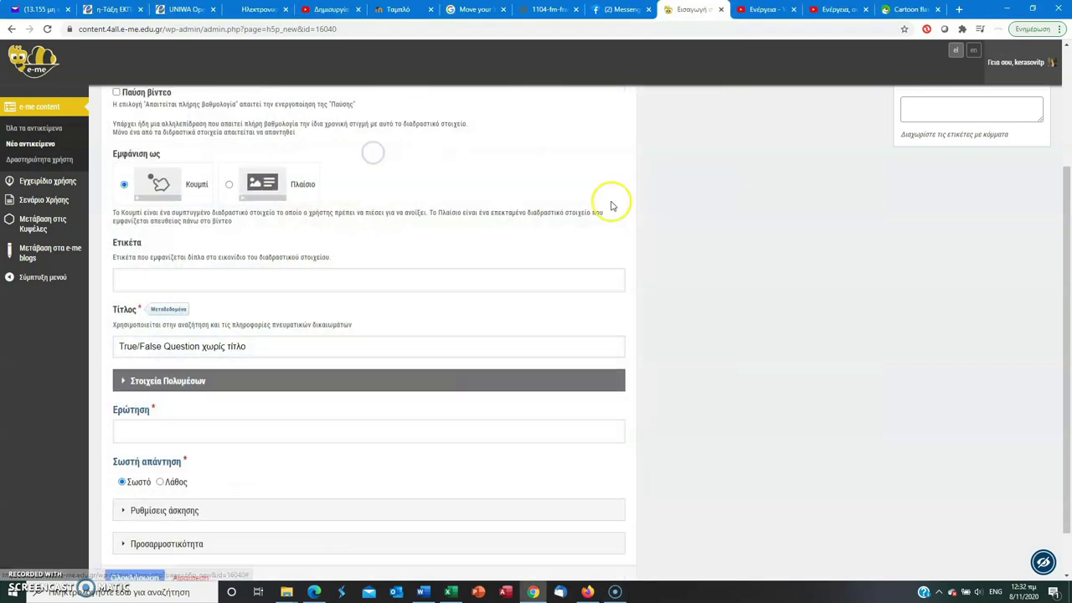
pyautogui.click(1068, 123)
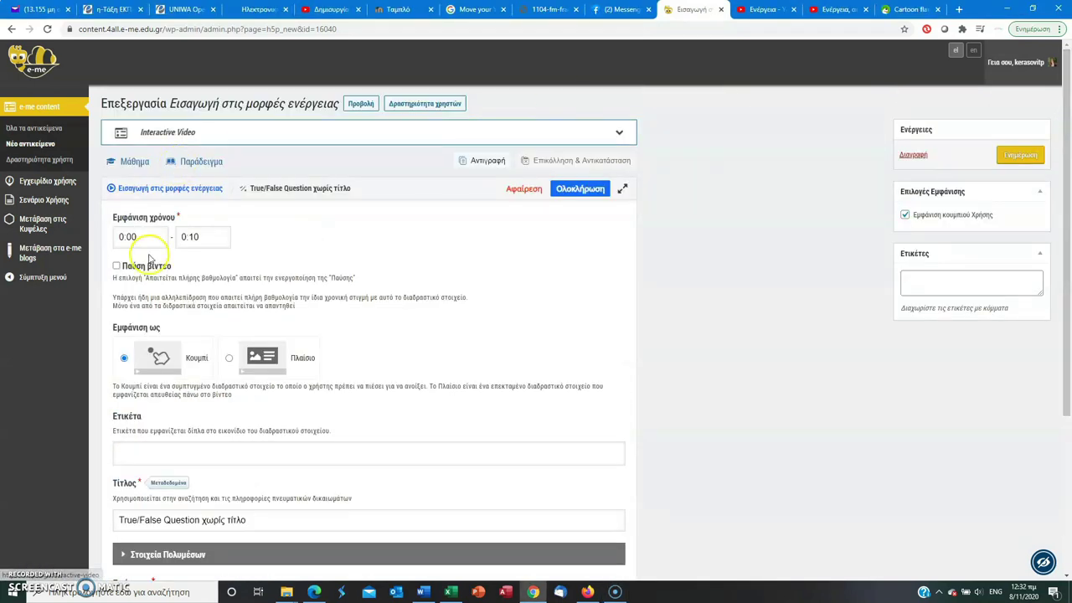
pyautogui.click(126, 237)
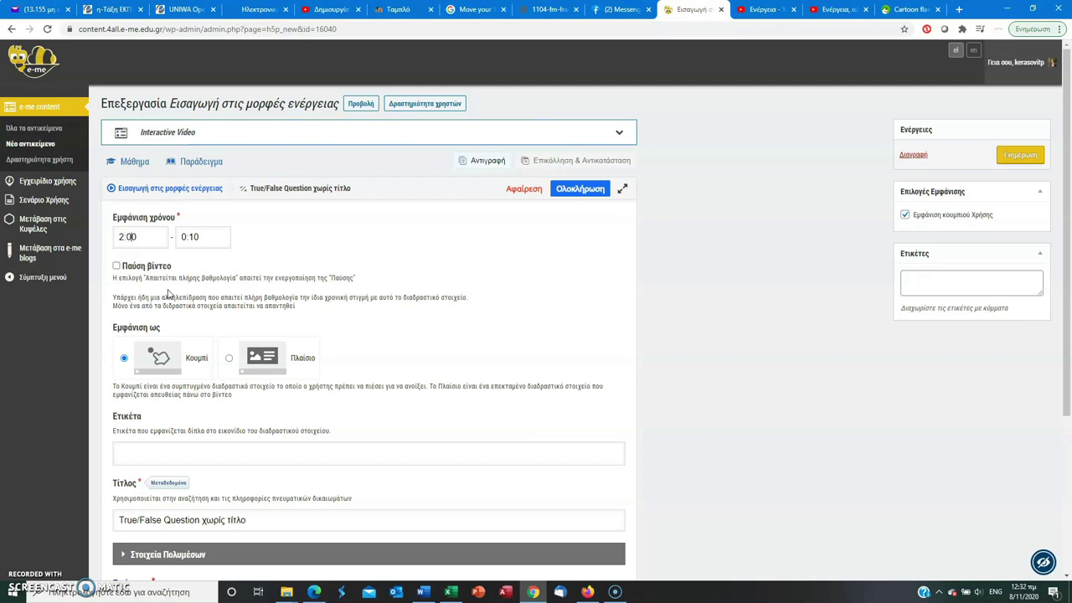
pyautogui.write('2:02')
pyautogui.press('Tab')
pyautogui.click(190, 238)
pyautogui.click(289, 337)
pyautogui.click(154, 265)
pyautogui.click(296, 380)
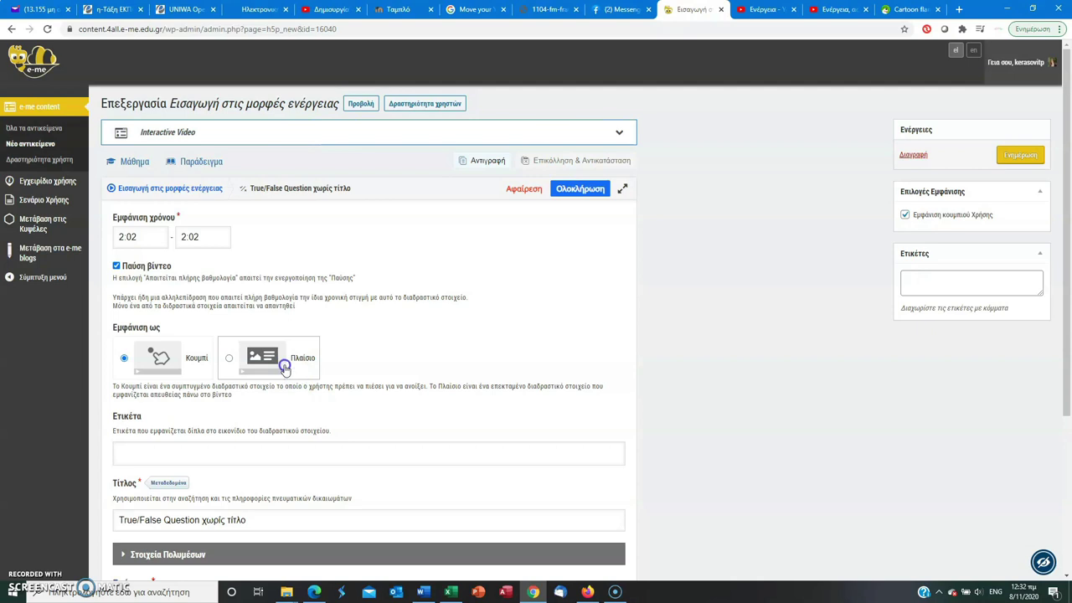
# Step: Title the True/False Question "Θερμική ενέργεια"
pyautogui.scroll(-2, 1068, 293)
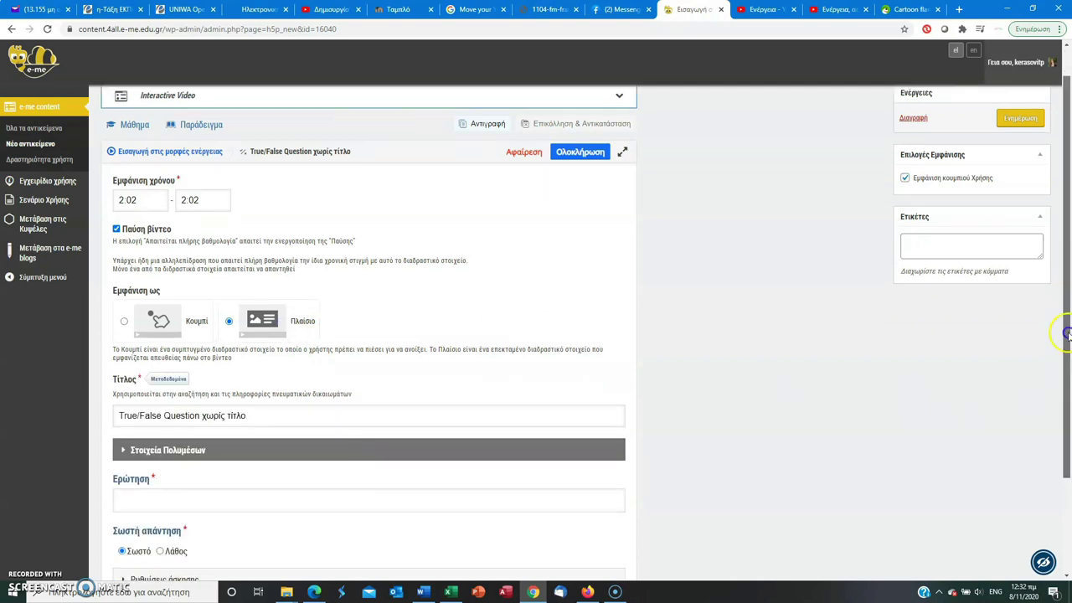
pyautogui.doubleClick(287, 287)
pyautogui.tripleClick(287, 285)
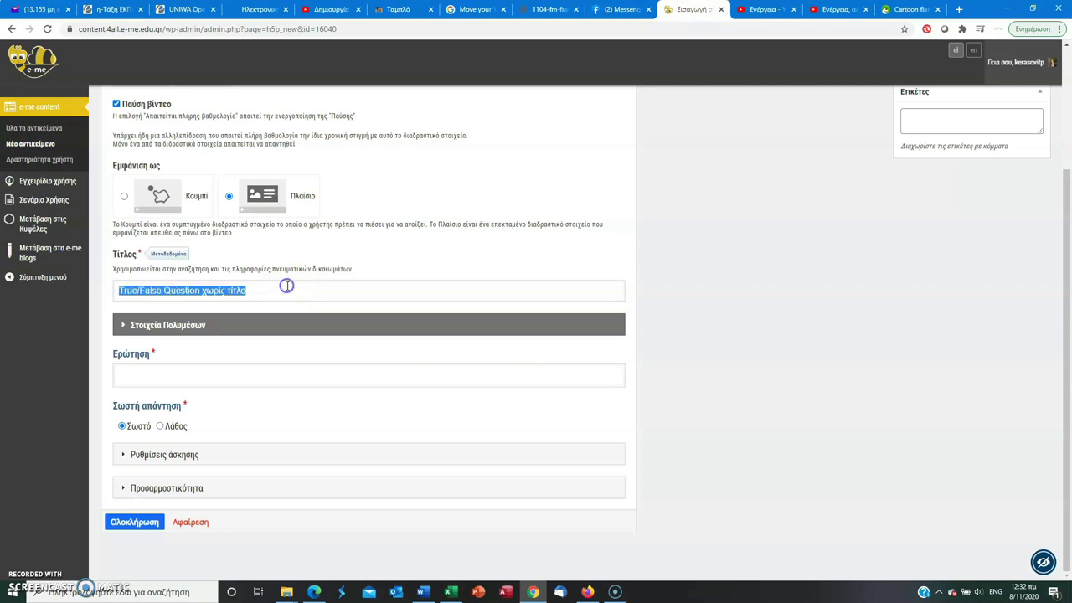
pyautogui.write('Uer')
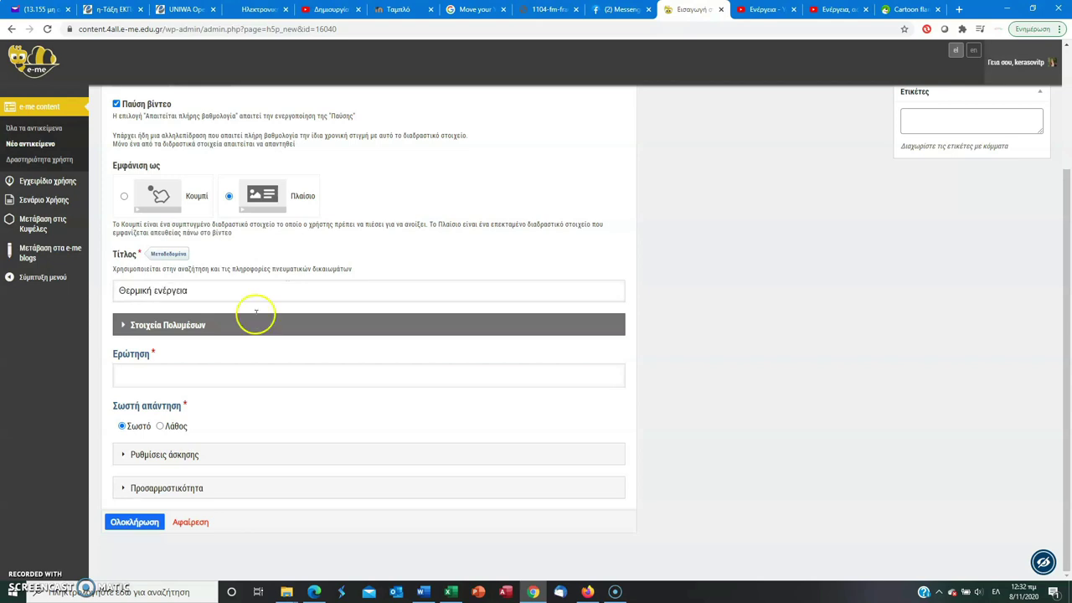
# Step: Enter the question text "Η θερμική ενέργεια μεταφέρεται πάντα από το θερμότερο προς το ψυχρότερο σώμα"
pyautogui.click(200, 375)
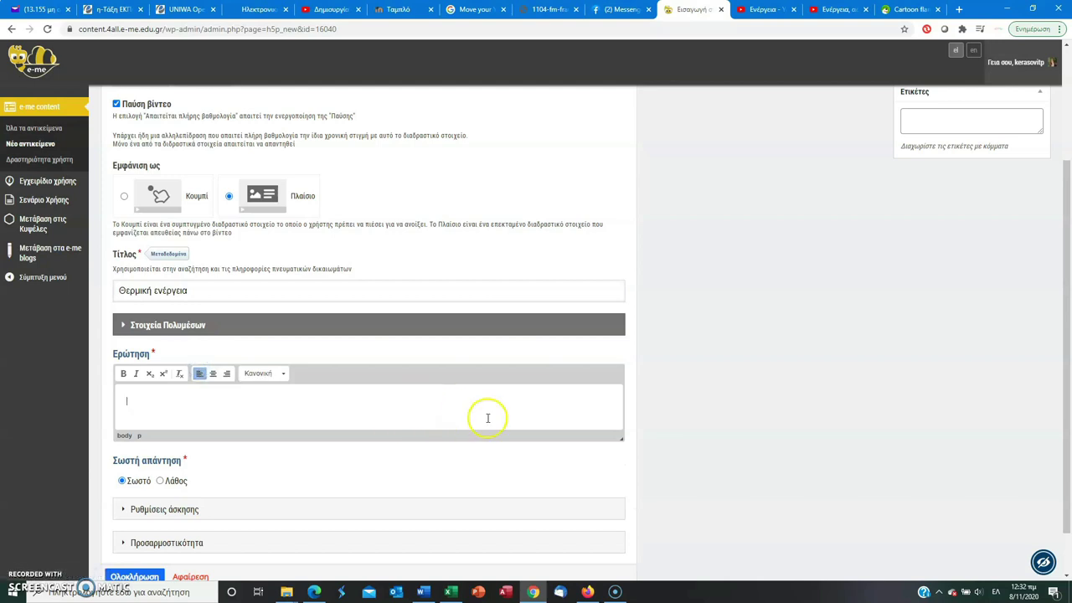
pyautogui.scroll(-1, 1068, 323)
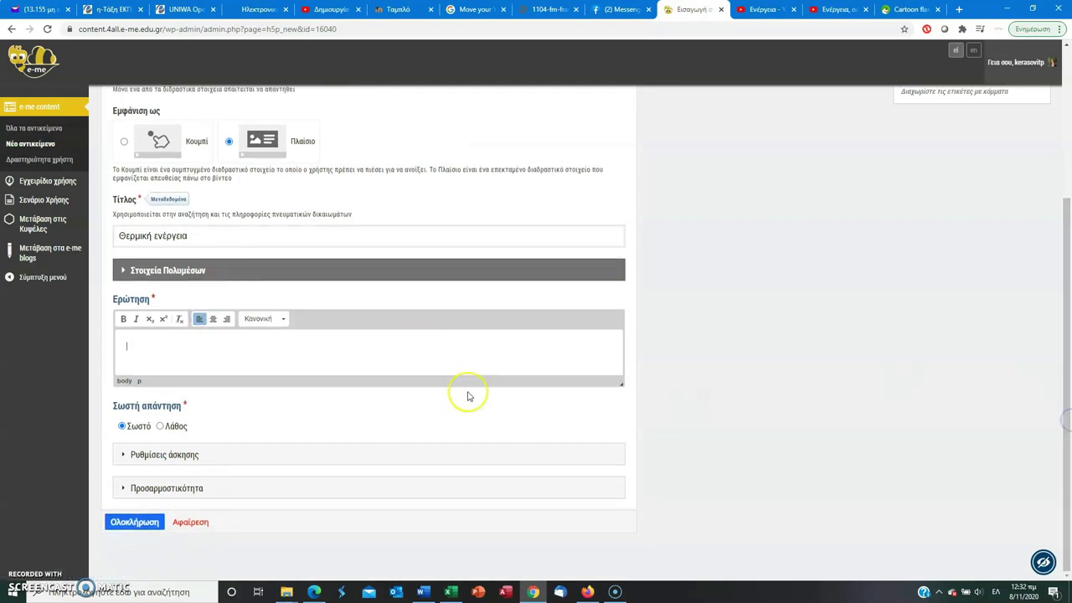
pyautogui.press('BackSpace')
pyautogui.press('BackSpace')
pyautogui.press('BackSpace')
pyautogui.write('Η θερμική ενέργεια μεταφέρεται πάντα από το θερμότερο προς το ψυχρότερο σώμα')
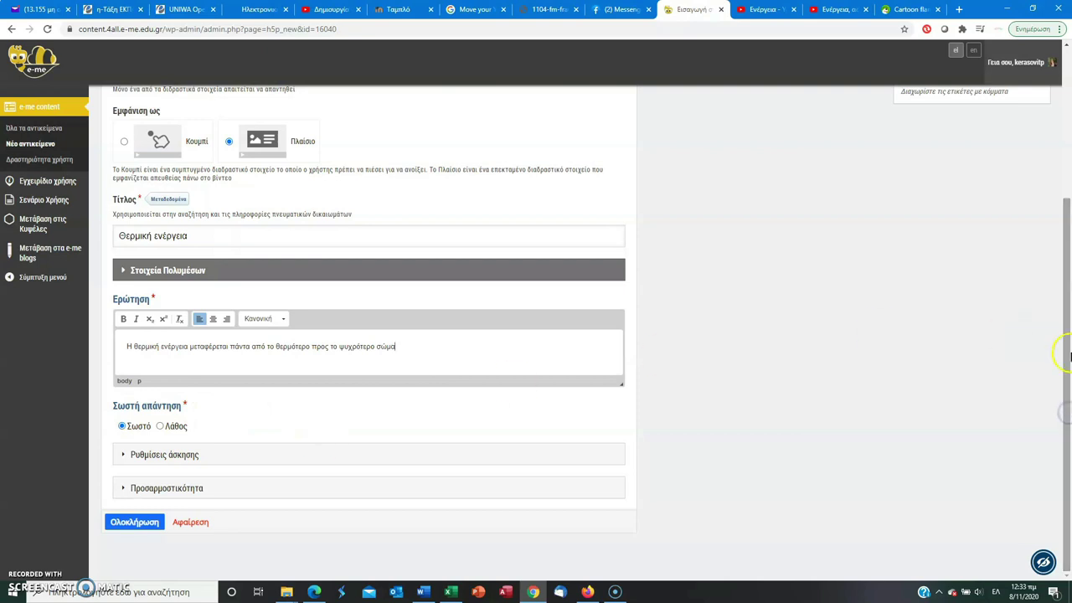
# Step: In the exercise settings, enter the feedback "Μπράβο! Τα κατάφερες!" for a correct answer and "Λυπάμαι, ξαναπροσπάθησε..." for a wrong one
pyautogui.click(187, 457)
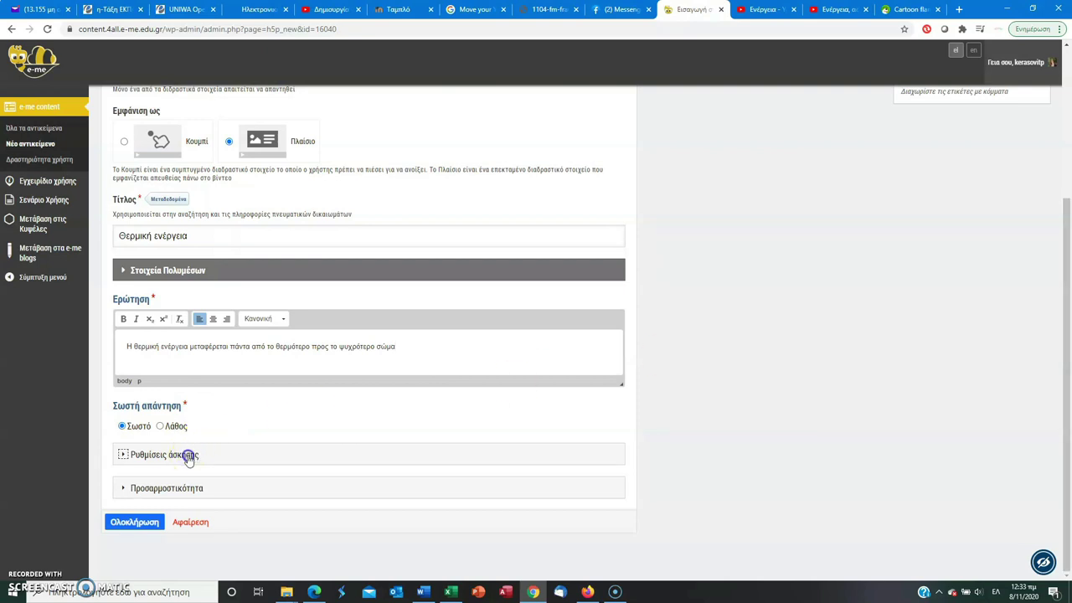
pyautogui.moveTo(1065, 305); pyautogui.dragTo(1064, 449)
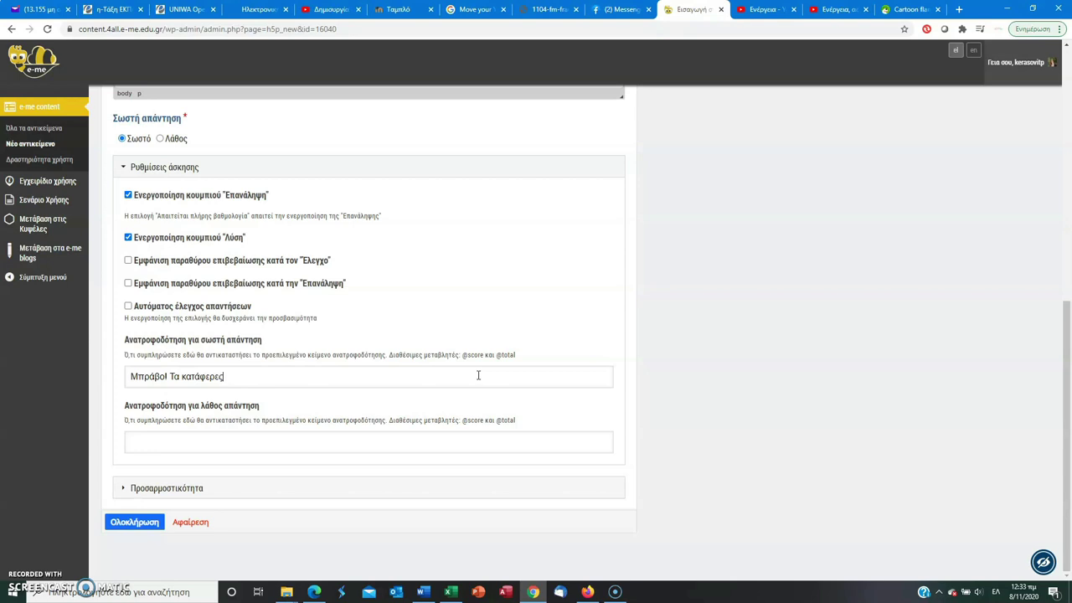
pyautogui.press('Tab')
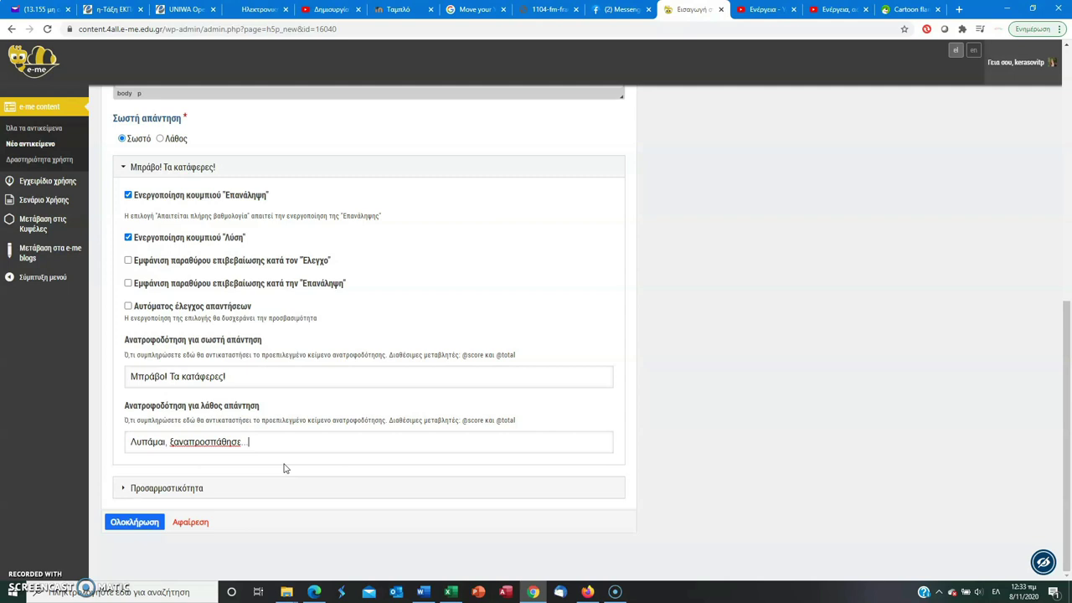
# Step: Set the media type (Στοιχεία Πολυμέσων) of the True/False Question to Image
pyautogui.moveTo(1064, 402); pyautogui.dragTo(1064, 196)
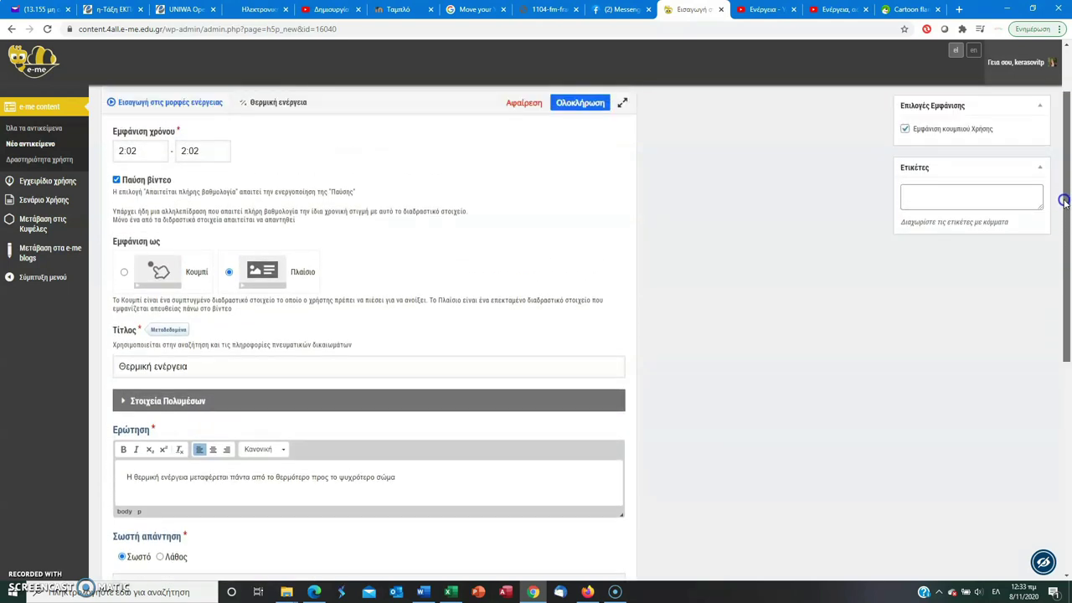
pyautogui.scroll(-1, 335, 361)
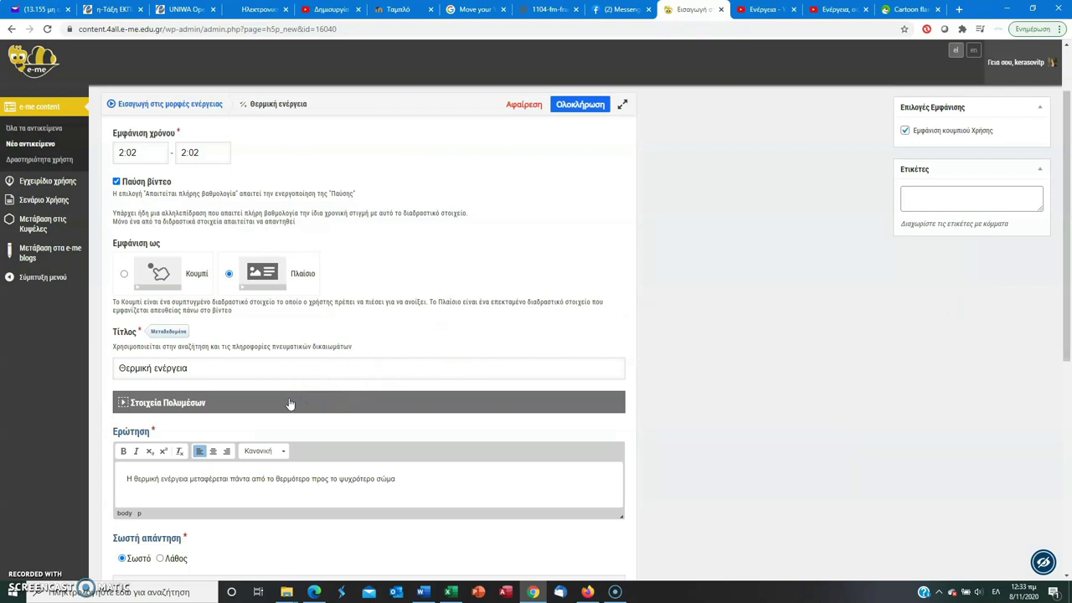
pyautogui.click(289, 402)
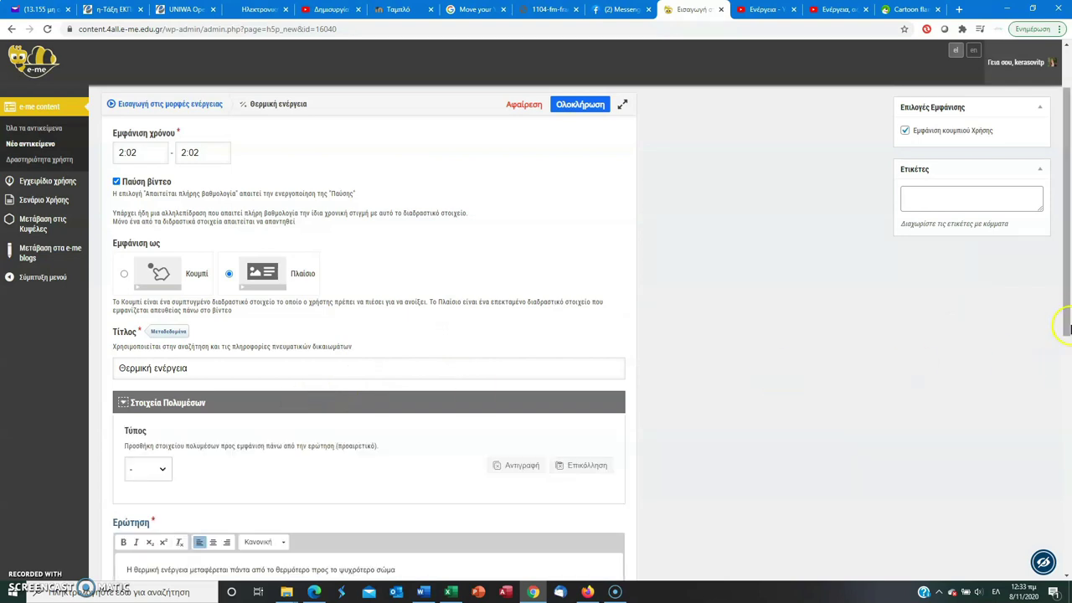
pyautogui.moveTo(1068, 247); pyautogui.dragTo(1068, 331)
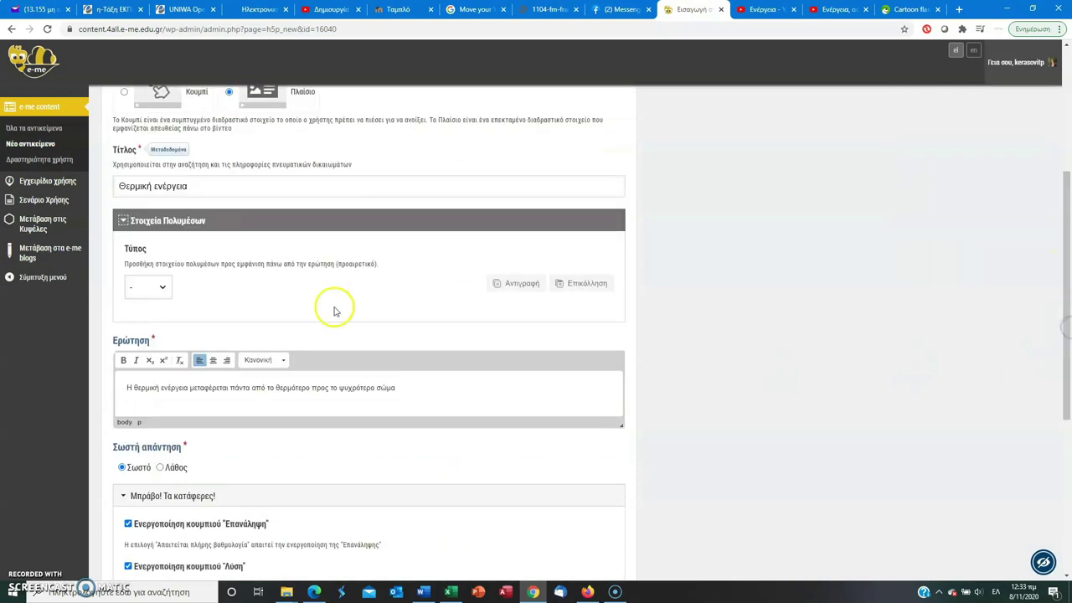
pyautogui.click(161, 289)
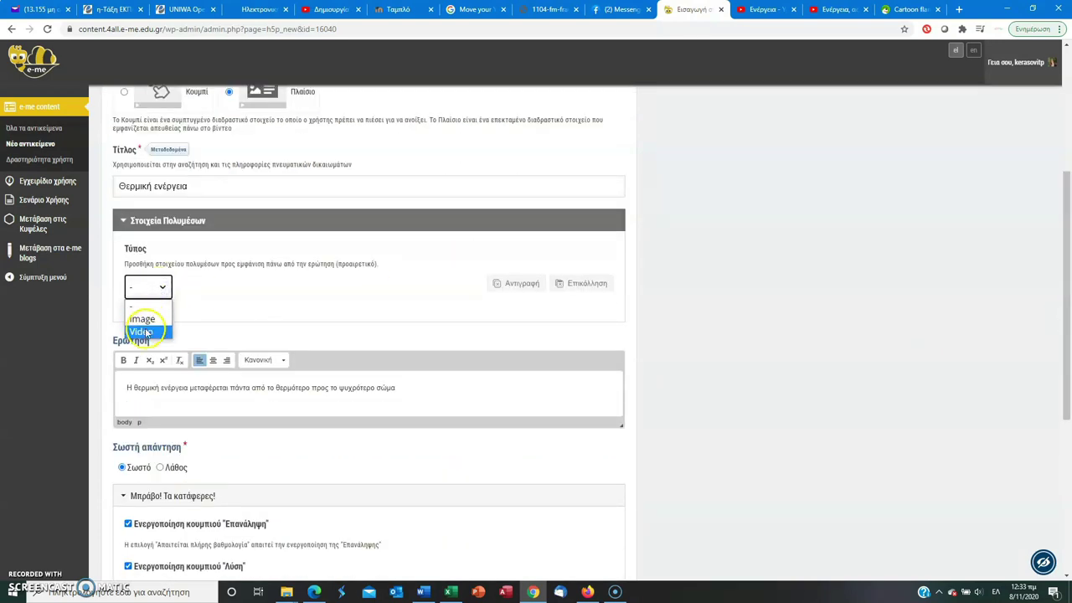
pyautogui.click(143, 319)
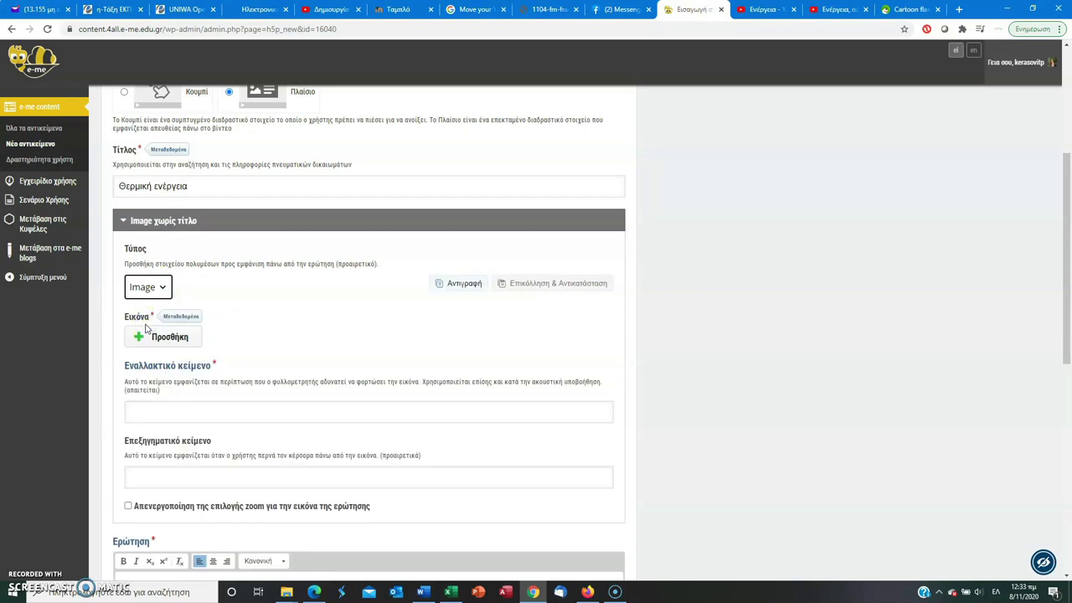
pyautogui.click(159, 339)
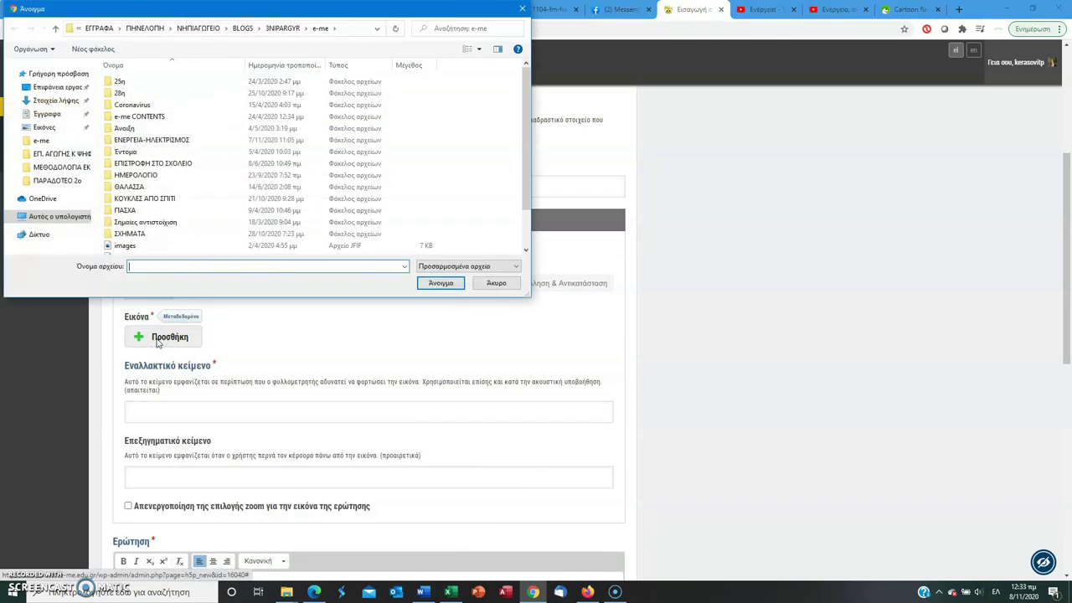
pyautogui.doubleClick(156, 139)
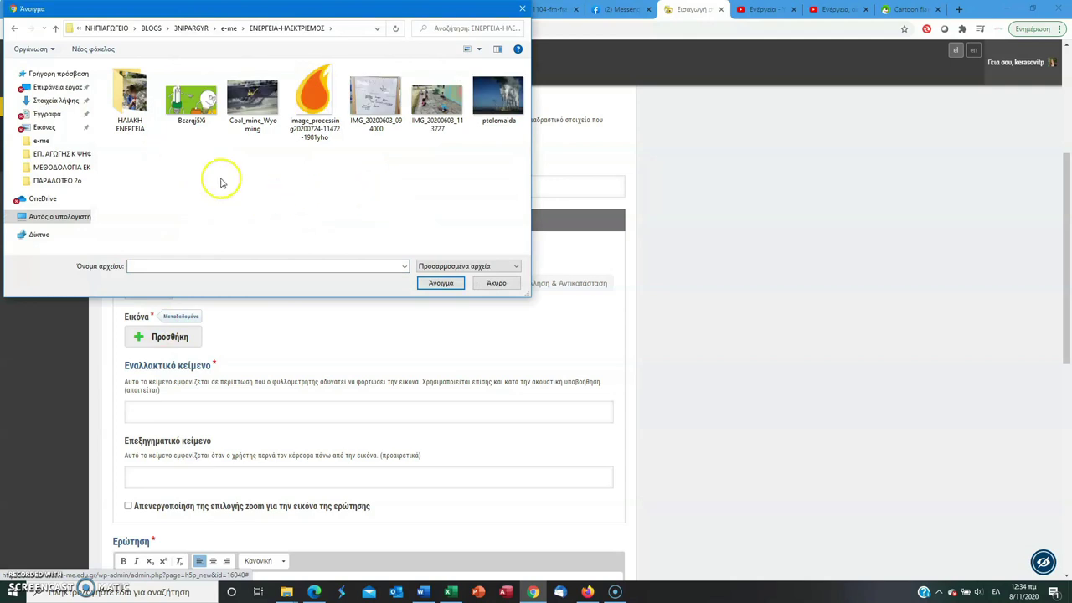
pyautogui.click(312, 121)
pyautogui.click(435, 285)
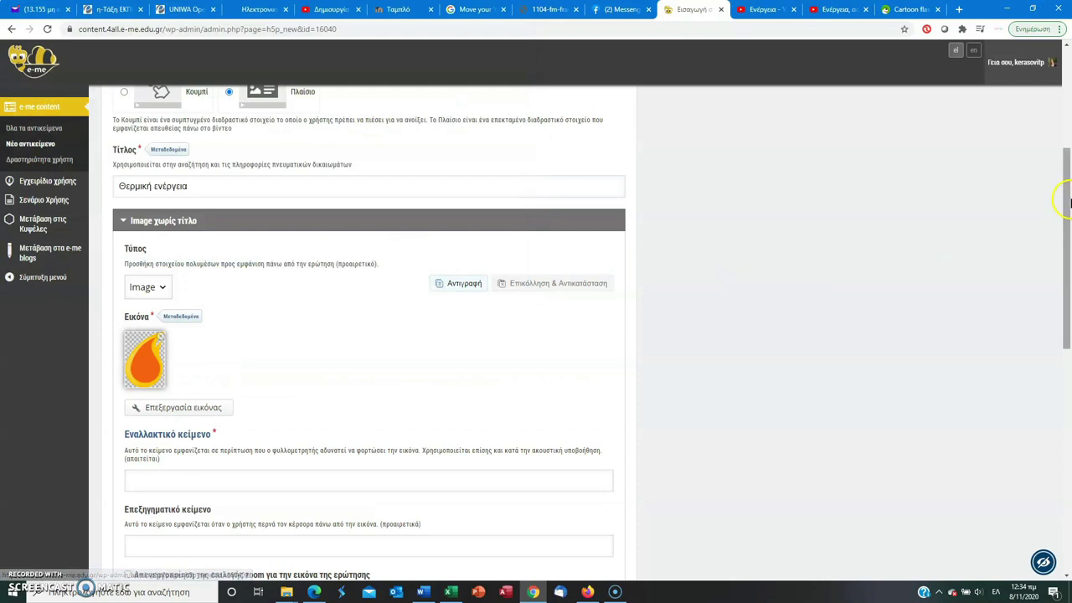
# Step: Enter the image's alternative text (Εναλλακτικό κείμενο) and complete the True/False Question element
pyautogui.scroll(-2, 1069, 253)
pyautogui.scroll(-1, 1069, 253)
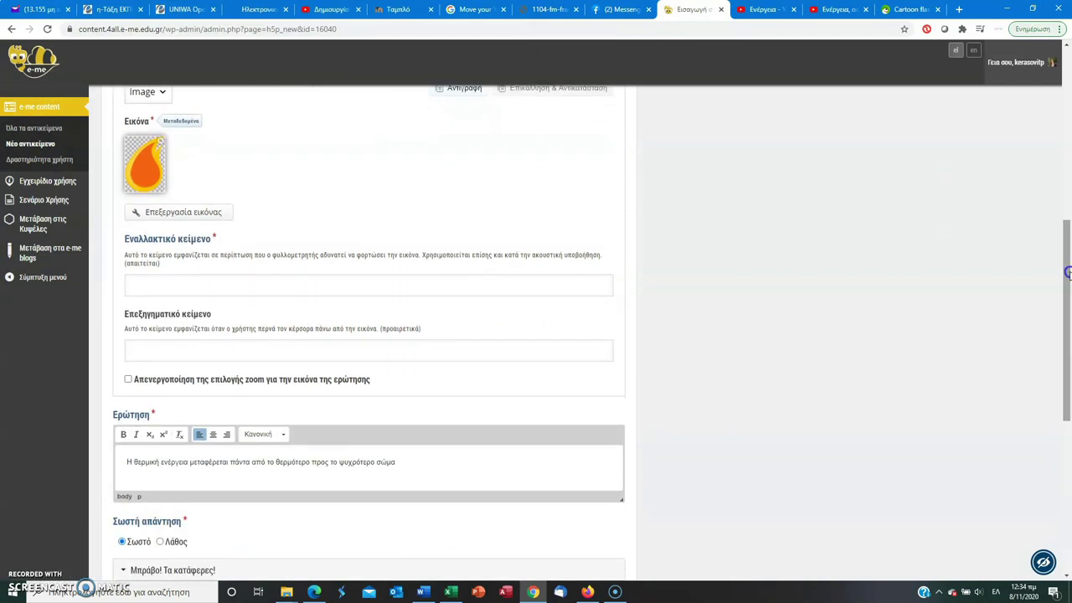
pyautogui.write('φ')
pyautogui.moveTo(1069, 362); pyautogui.dragTo(1069, 169)
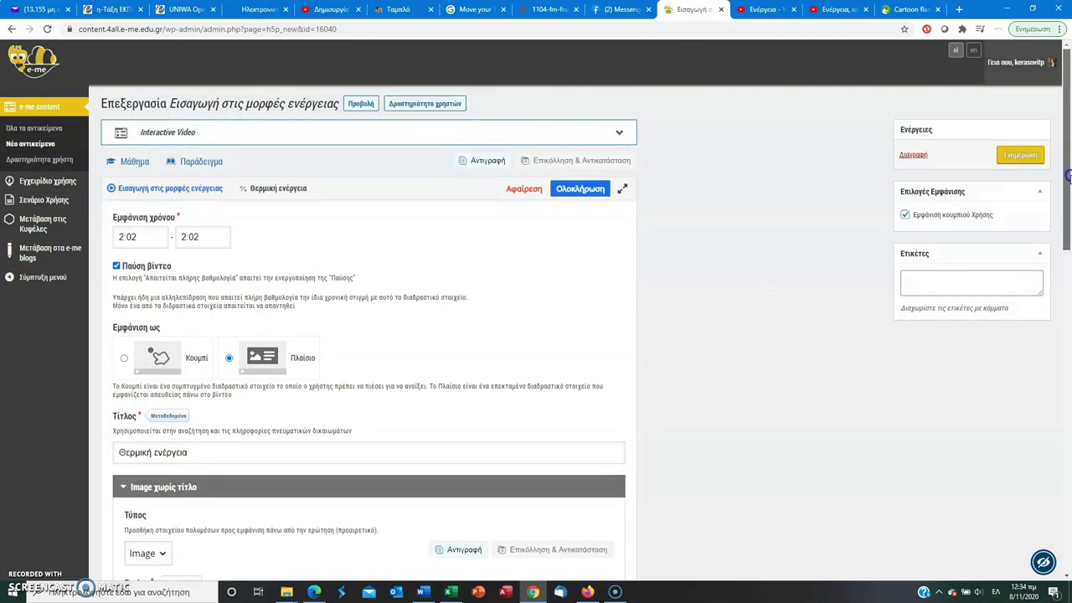
pyautogui.click(577, 190)
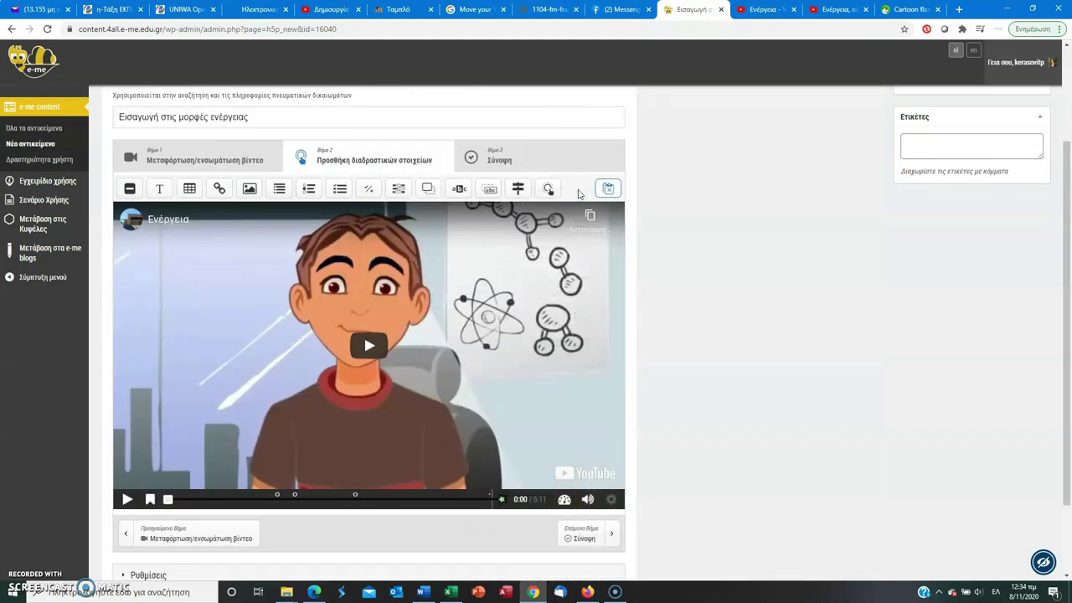
# Step: Move the True/False question at 2:02 up and to the left on the video and enlarge its frame
pyautogui.click(295, 500)
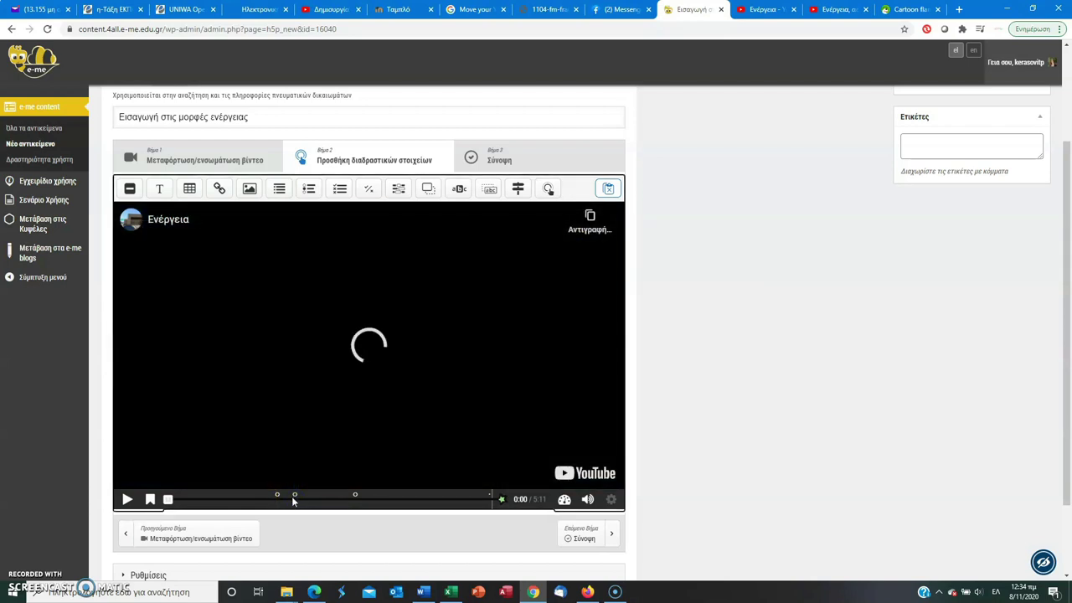
pyautogui.click(378, 368)
pyautogui.moveTo(378, 368); pyautogui.dragTo(241, 262)
pyautogui.moveTo(345, 288); pyautogui.dragTo(387, 481)
pyautogui.moveTo(422, 282); pyautogui.dragTo(422, 291)
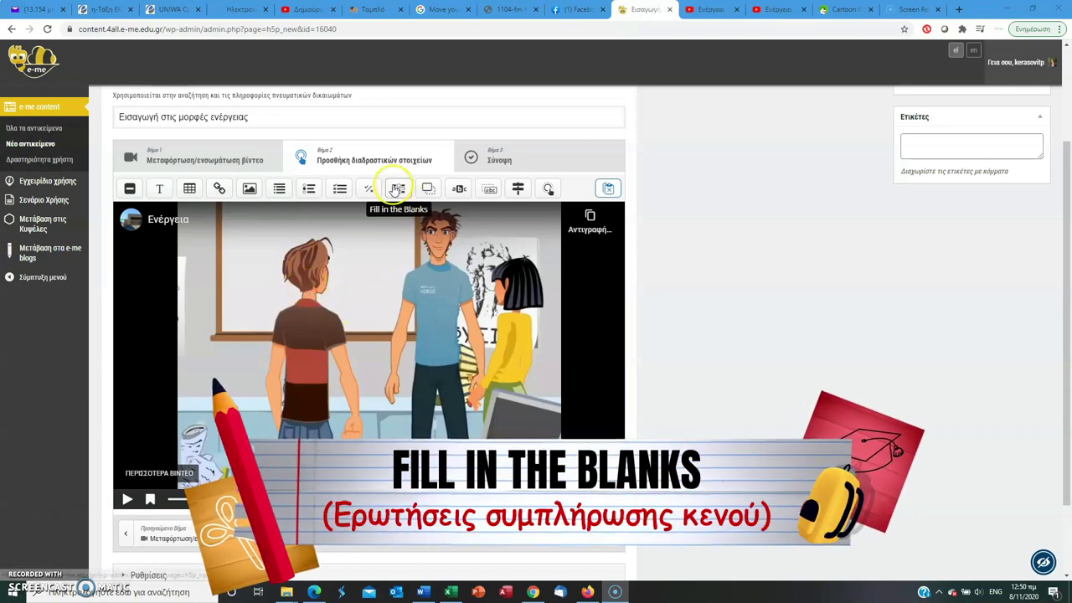
# Step: Add a Fill in the Blanks element shown from 2:31 to 2:31, pausing the video and displayed as a frame (Πλαίσιο)
pyautogui.click(398, 188)
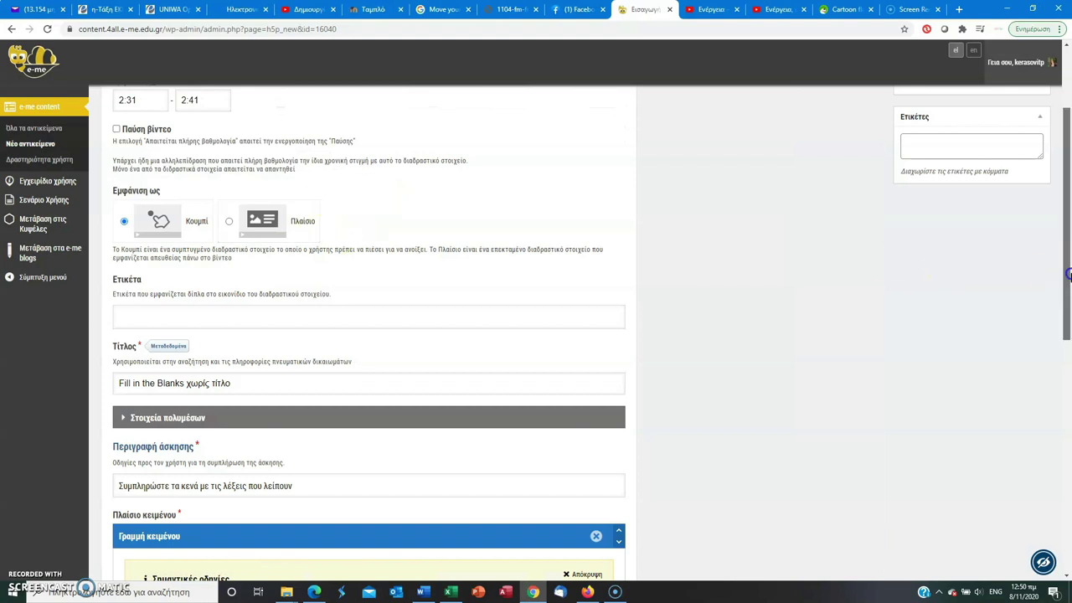
pyautogui.moveTo(1067, 280); pyautogui.dragTo(1068, 149)
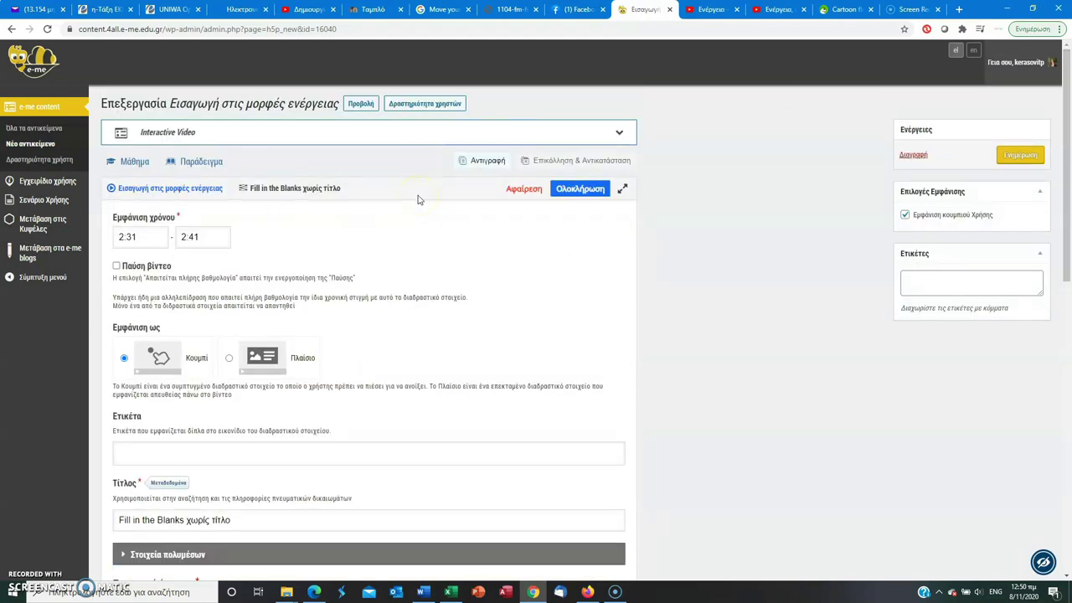
pyautogui.click(144, 237)
pyautogui.click(218, 237)
pyautogui.click(189, 239)
pyautogui.write(':31')
pyautogui.click(153, 267)
pyautogui.click(260, 352)
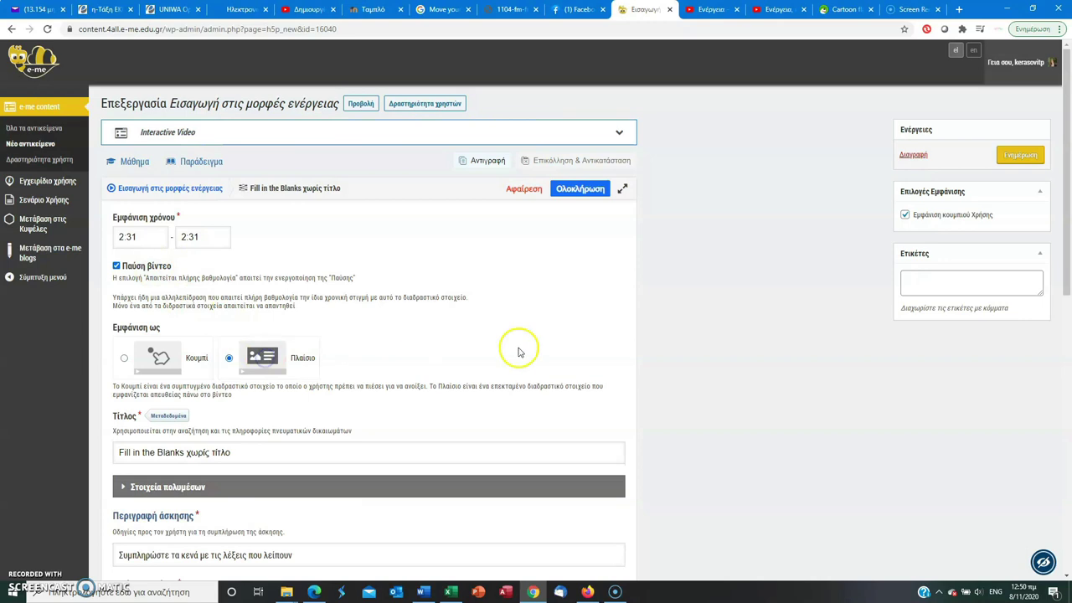
# Step: Title the Fill in the Blanks element "Μορφές ενέργειας" and leave its media section (Στοιχεία πολυμέσων) without a type
pyautogui.moveTo(1071, 255); pyautogui.dragTo(1070, 359)
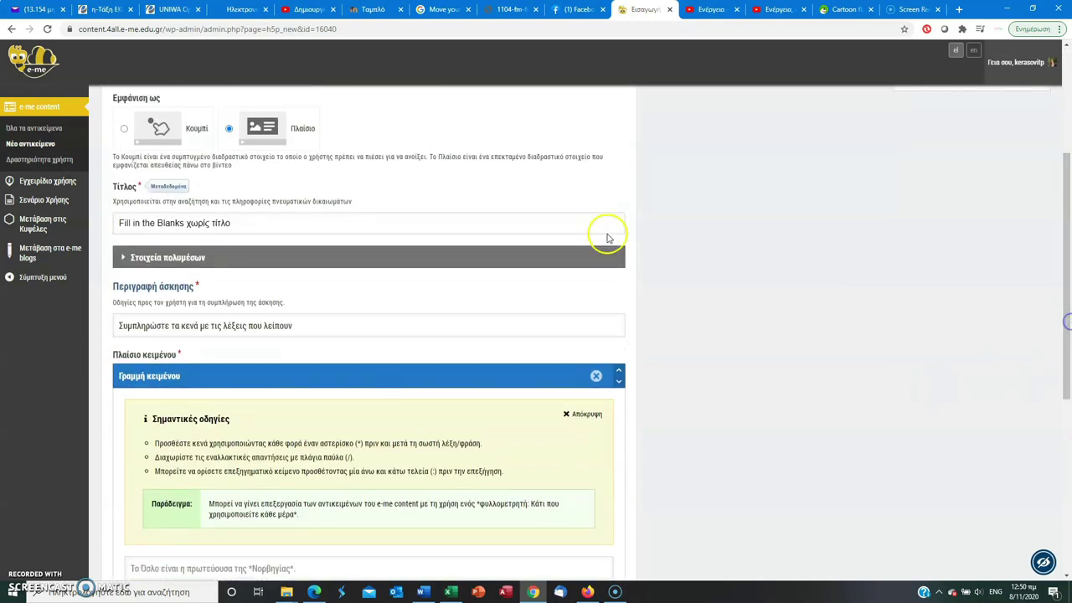
pyautogui.tripleClick(248, 224)
pyautogui.write('Mor')
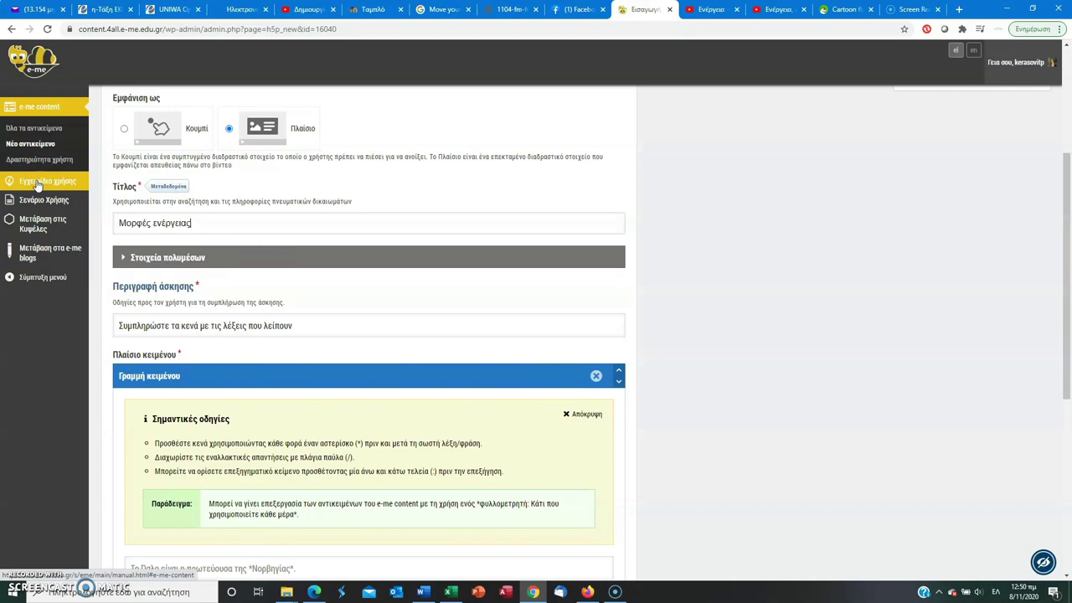
pyautogui.click(170, 260)
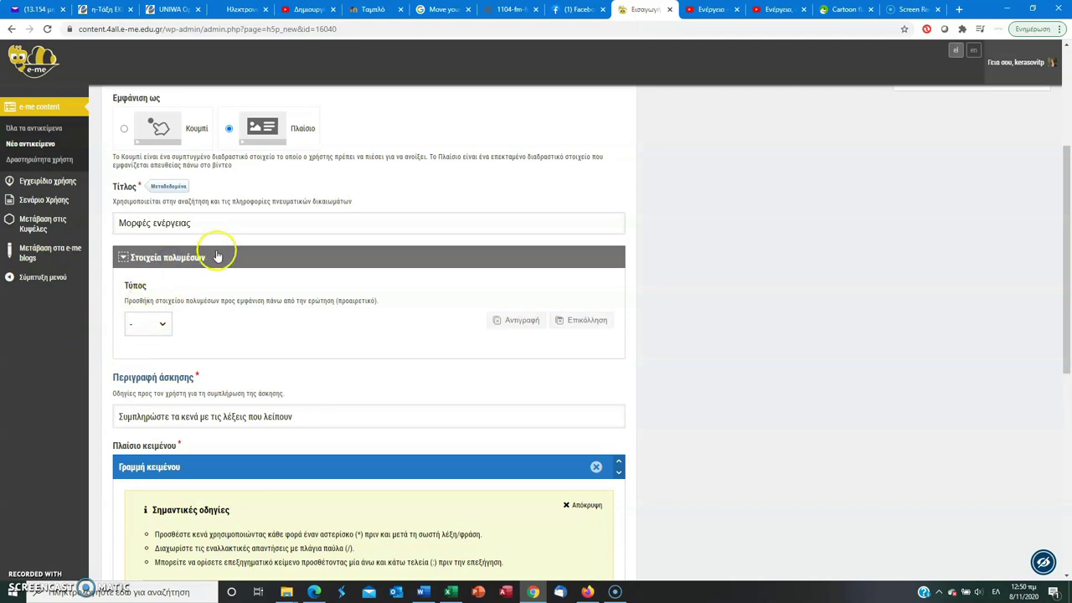
pyautogui.click(216, 261)
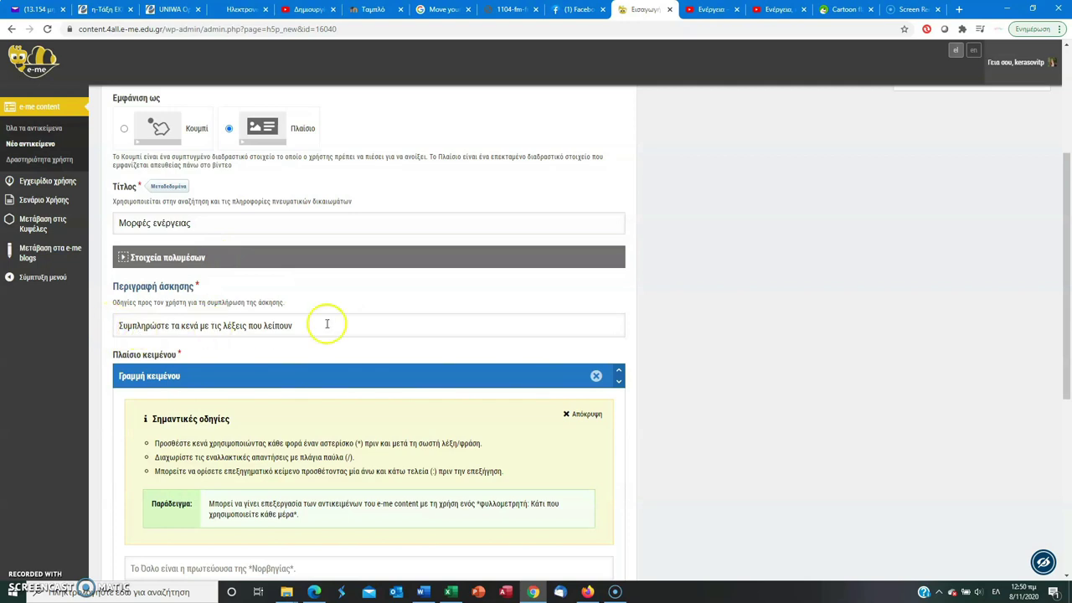
# Step: Enter four sentences on forms of energy in the text line, marking κινητική, δυναμική, χημική and θερμική as the blanks
pyautogui.moveTo(1065, 287); pyautogui.dragTo(1068, 423)
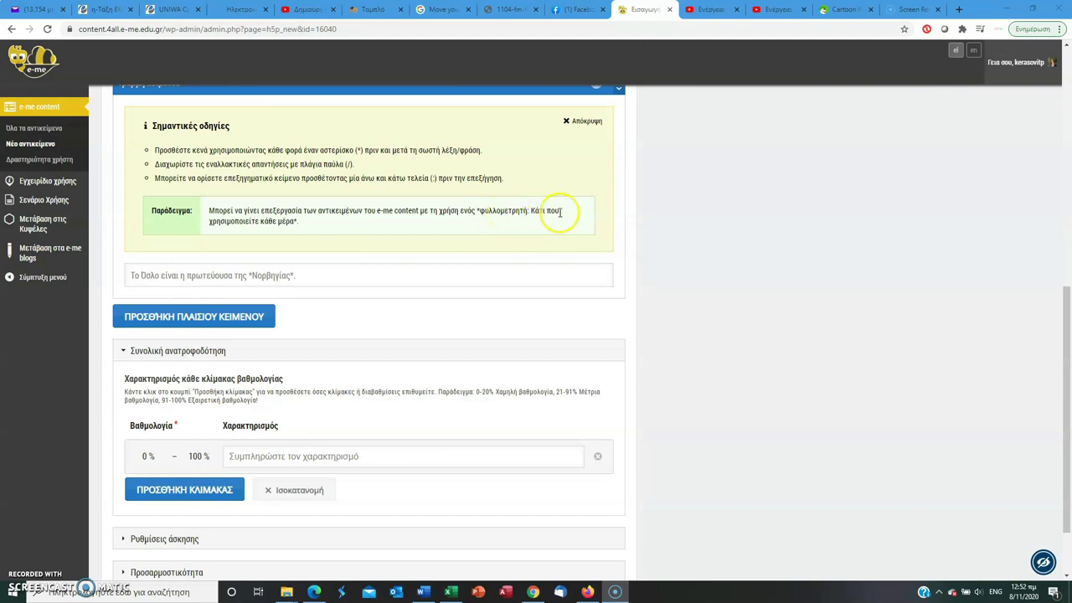
pyautogui.click(283, 274)
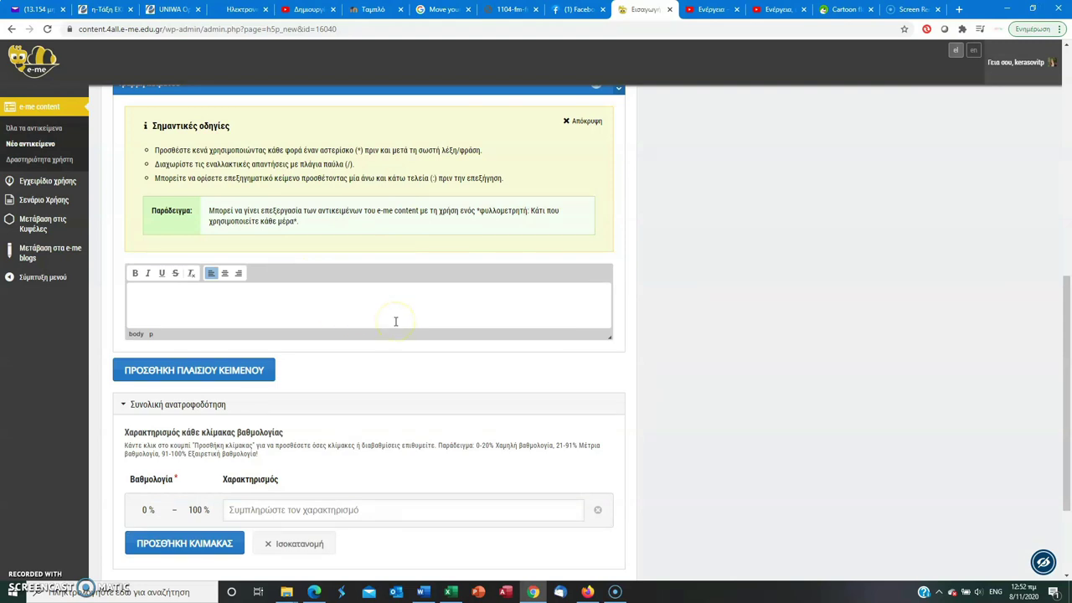
pyautogui.write('Η ενέργεια που έχουν τα σώματα εξαιτίας της κίνησής τους ονομάζεται "κινητική". Η ενέργεια που έχουν τα σώματα λόγω της κατάστασης ή της θέσης τους, ονομάζεται "δυναμική" Η ενέργεια που έχουν τα καύσιμα και τα τρόφιμα ονομάζεται "χημική" Η ενέργεια που μεταφέρεται από ένα σώμα σε ένα άλλο, λόγω της διαφοράς θερμοκρασίας, ονομάζεται "θερμική"')
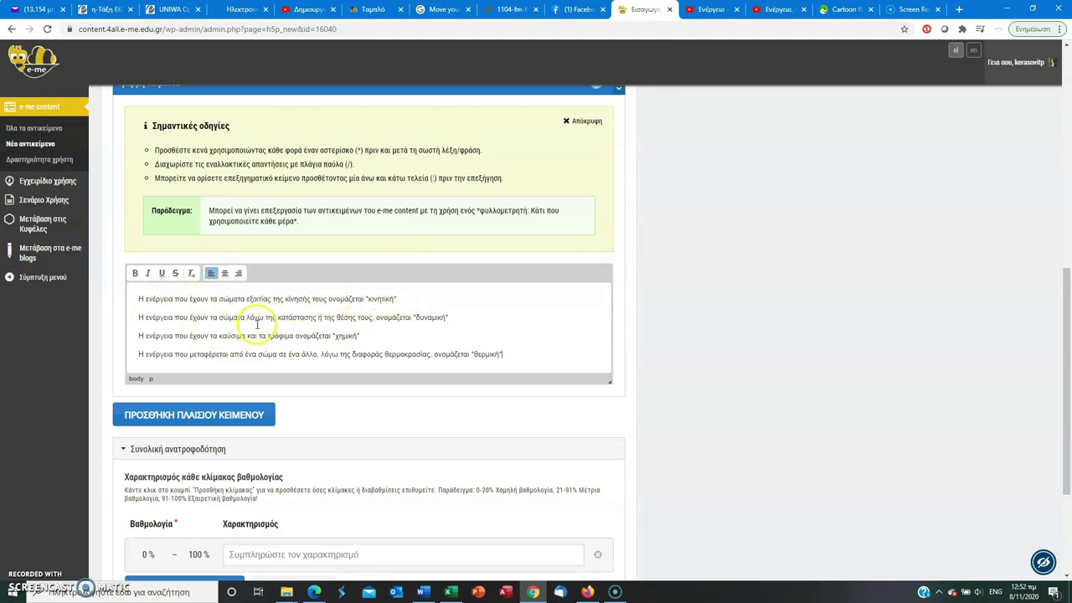
pyautogui.click(373, 320)
pyautogui.write(',')
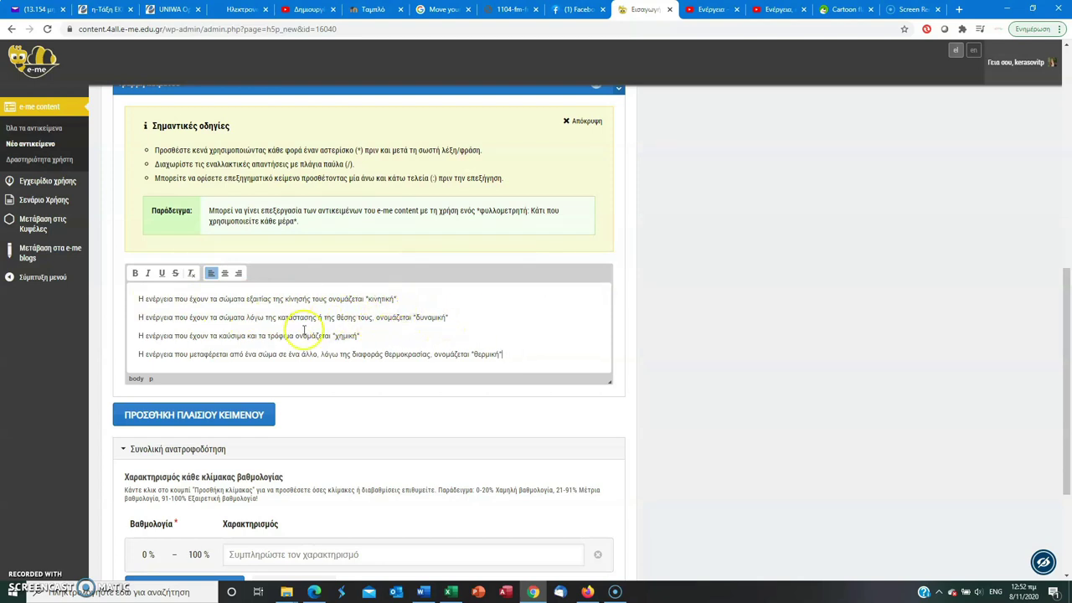
# Step: Add the unaccented spelling as an alternative answer to each blank, such as κινητική/κινητικη, and complete the Fill in the Blanks element
pyautogui.click(393, 298)
pyautogui.click(445, 317)
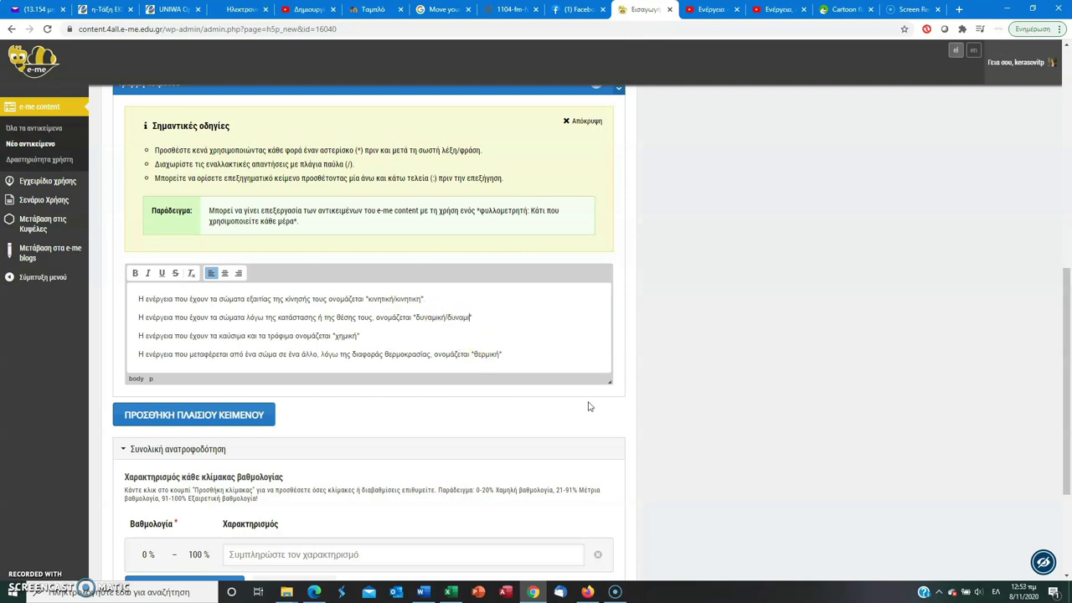
pyautogui.click(357, 335)
pyautogui.write('κή/θερμική"')
pyautogui.moveTo(1067, 329); pyautogui.dragTo(1067, 404)
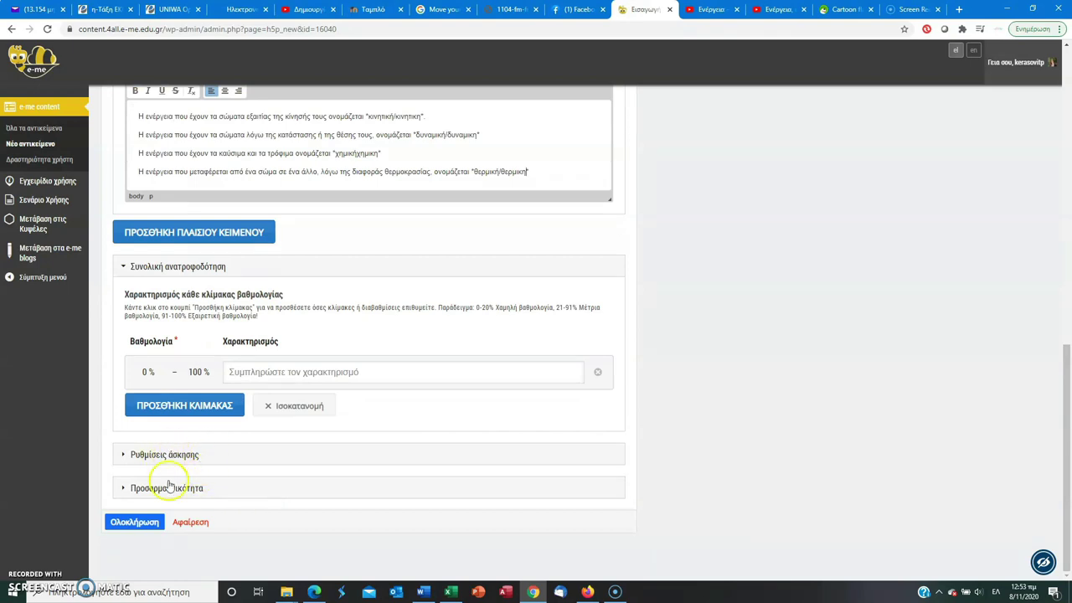
pyautogui.click(134, 522)
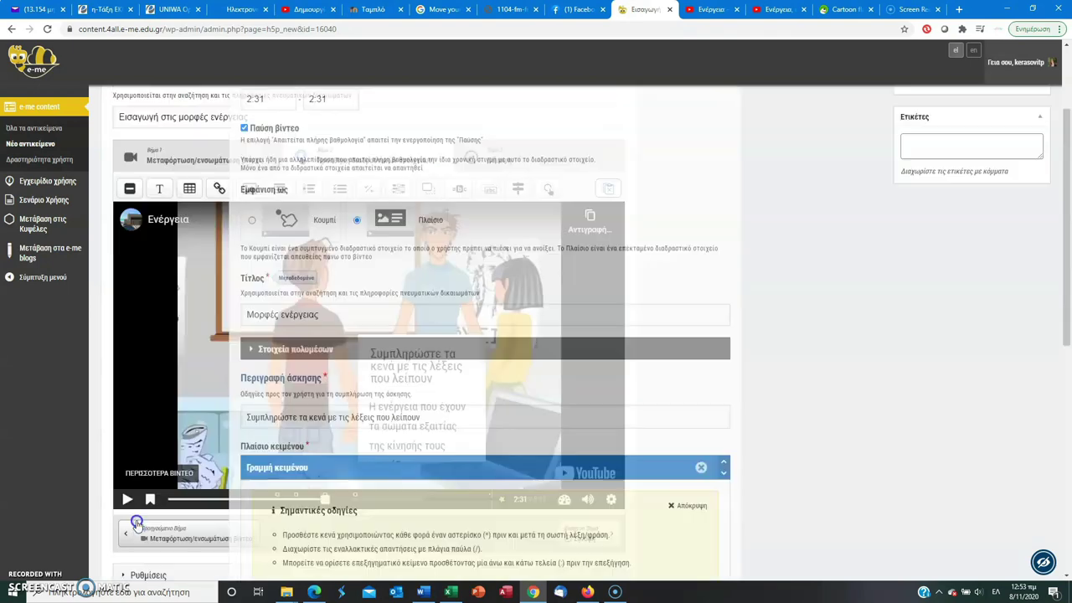
# Step: Place the fill-in-the-blanks frame at 40, 40 on the video, widen it to 820 and lengthen it until all four sentences fit
pyautogui.moveTo(454, 407); pyautogui.dragTo(595, 288)
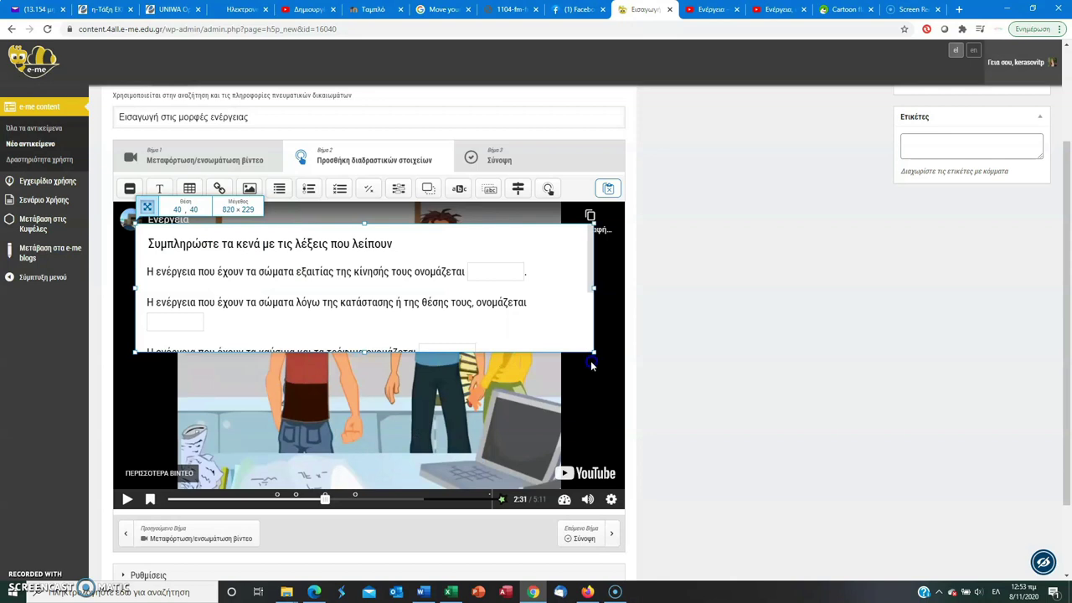
pyautogui.moveTo(365, 352); pyautogui.dragTo(360, 488)
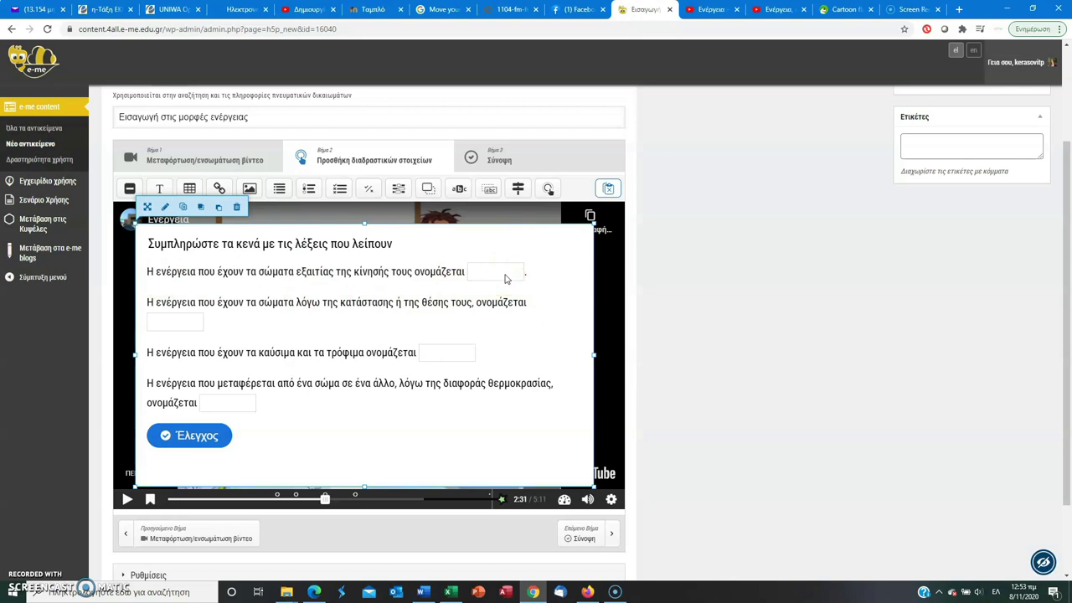
pyautogui.moveTo(1068, 343); pyautogui.dragTo(1069, 249)
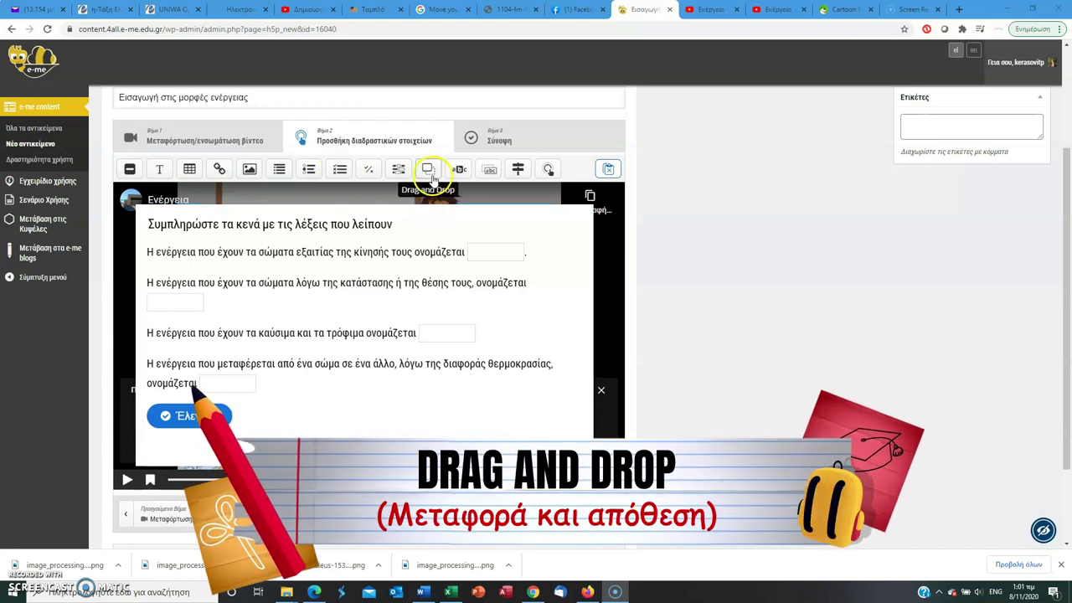
# Step: Add a Drag and Drop element shown from 2:32 to 2:32, pausing the video and displayed as a frame (Πλαίσιο)
pyautogui.moveTo(432, 178); pyautogui.dragTo(430, 172)
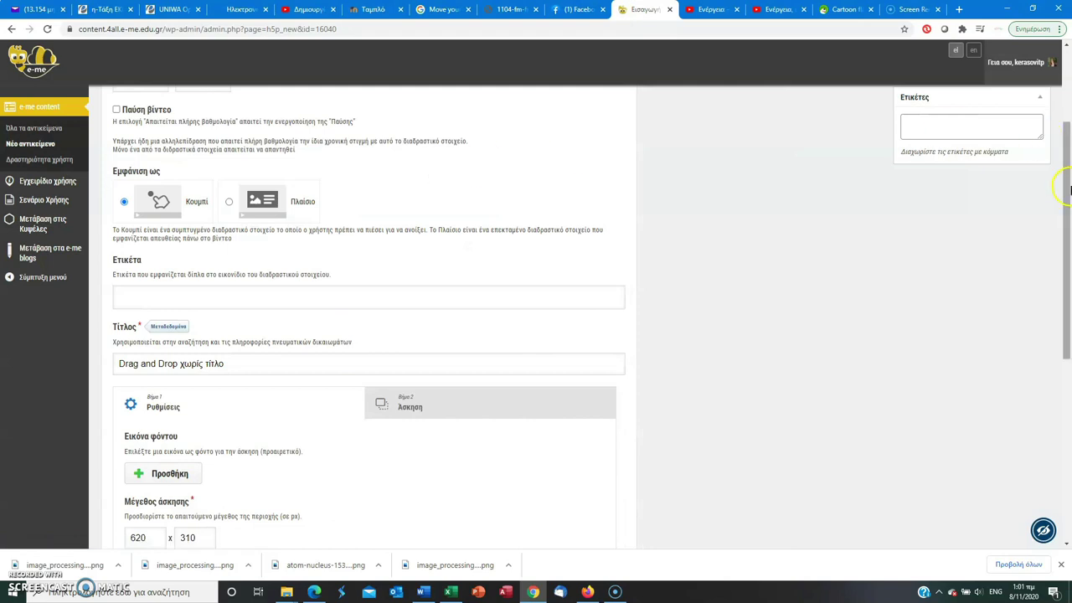
pyautogui.moveTo(1067, 243); pyautogui.dragTo(1068, 109)
pyautogui.click(131, 236)
pyautogui.moveTo(132, 236); pyautogui.dragTo(205, 236)
pyautogui.write('2:32')
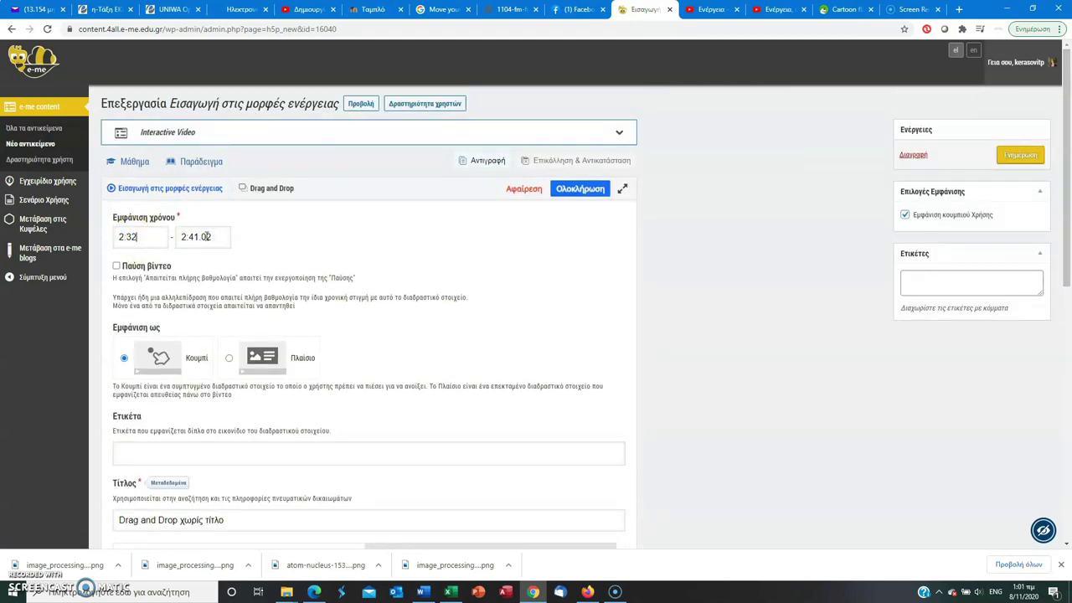
pyautogui.moveTo(190, 237); pyautogui.dragTo(288, 251)
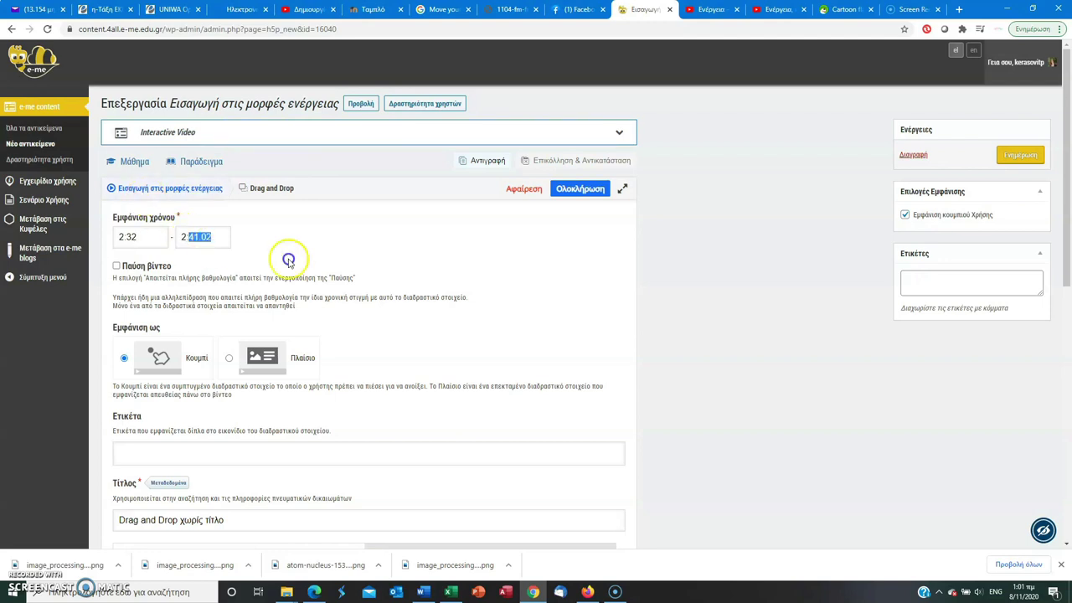
pyautogui.write('2:32')
pyautogui.click(148, 265)
pyautogui.click(267, 348)
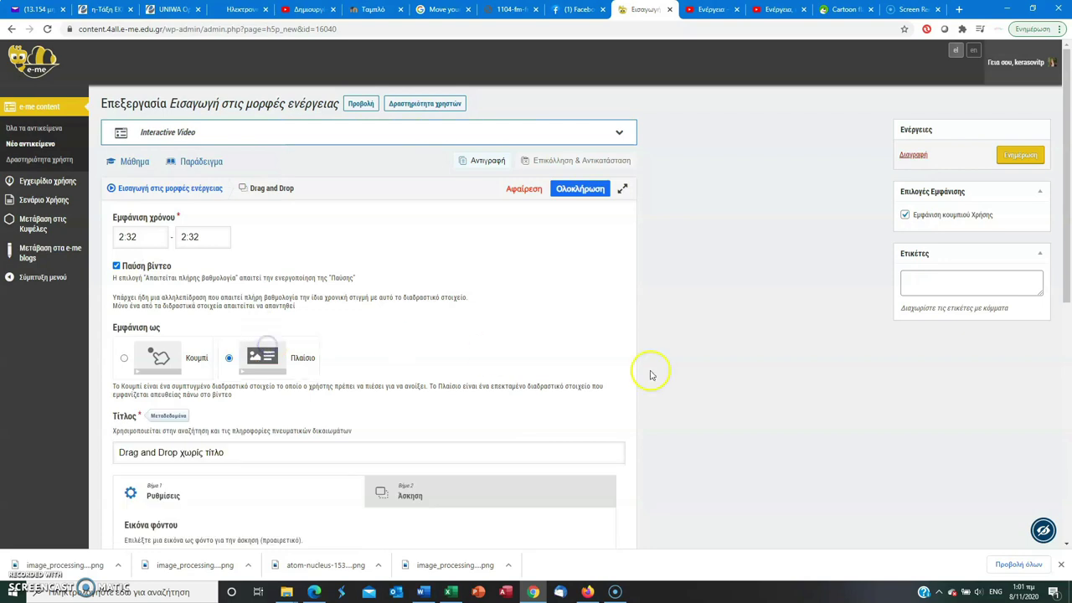
# Step: Title the Drag and Drop element "Αντιστοίχισε τη σωστή εικόνα με τη μορφή ενέργειας"
pyautogui.scroll(-2, 1068, 280)
pyautogui.scroll(-1, 1068, 281)
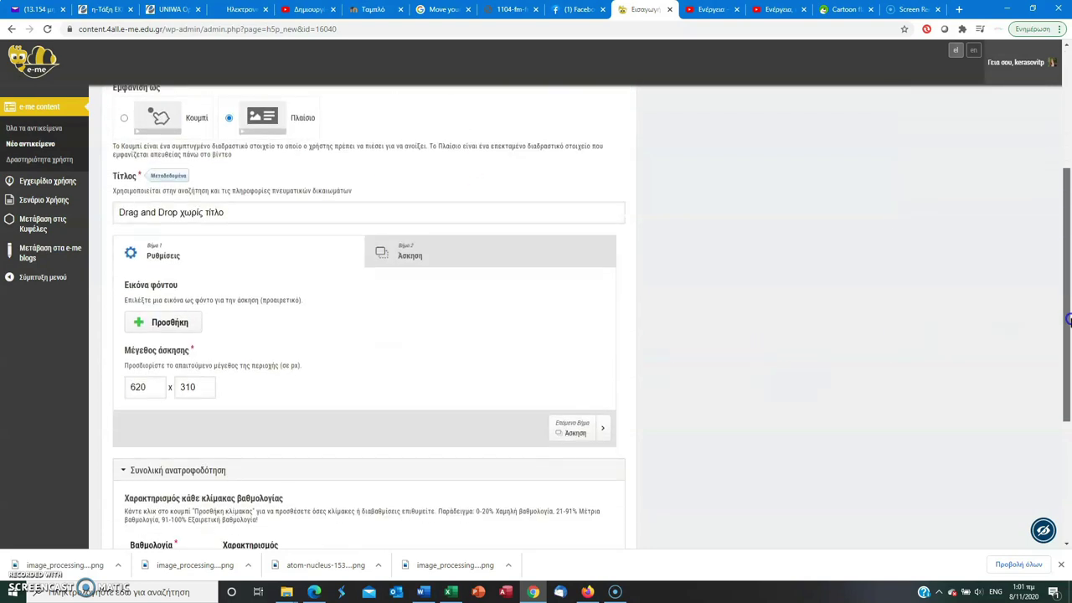
pyautogui.tripleClick(247, 198)
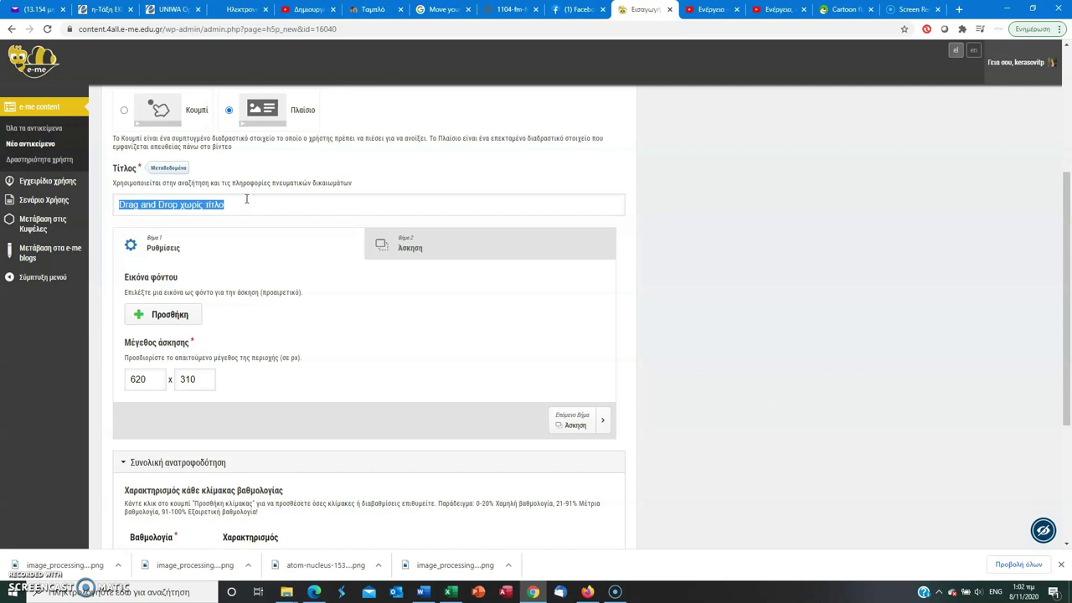
pyautogui.write('A')
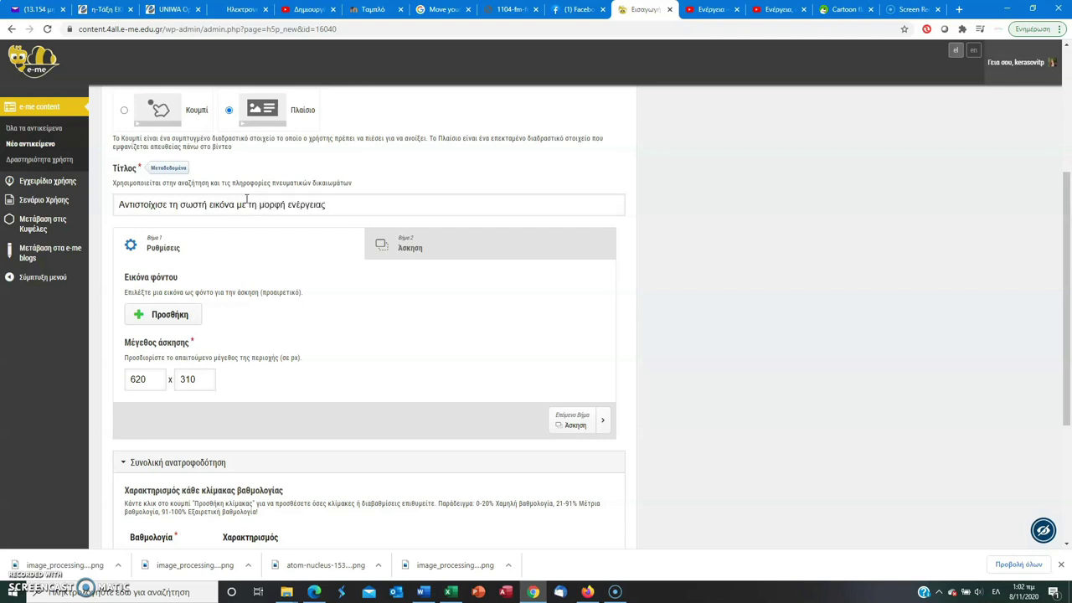
# Step: Go to the exercise stage (Άσκηση) and add a drop zone labelled "Ηλεκτρική ενέργεια"
pyautogui.moveTo(1065, 249); pyautogui.dragTo(1067, 303)
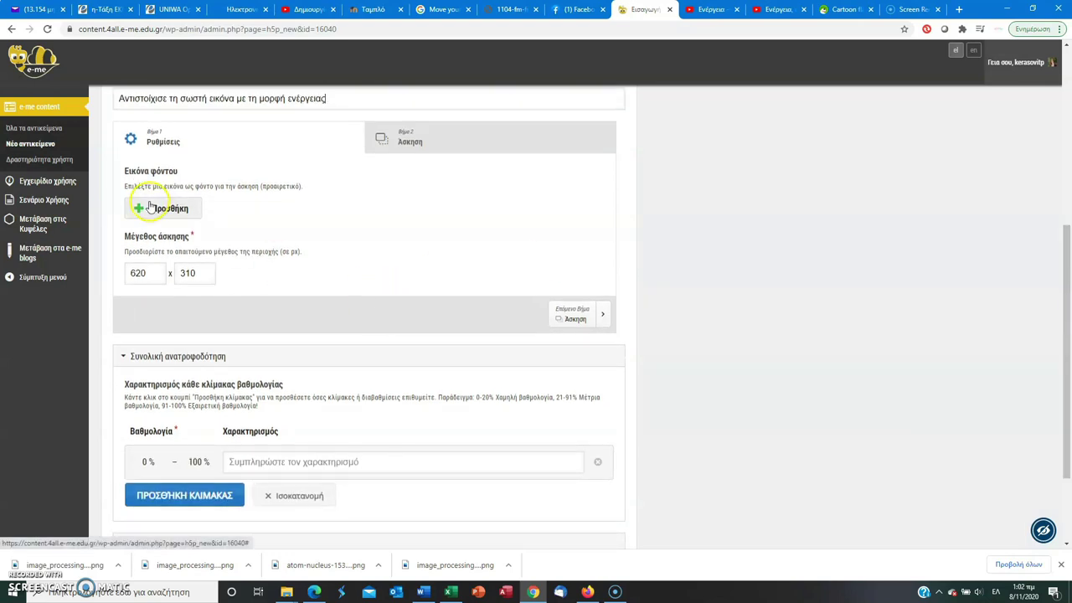
pyautogui.click(476, 147)
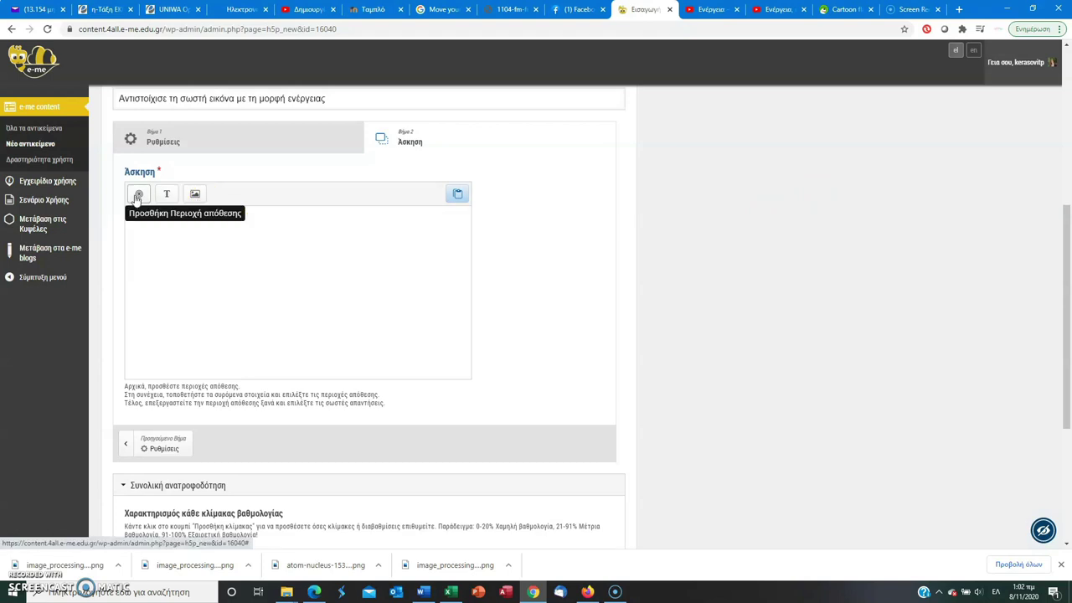
pyautogui.click(240, 263)
pyautogui.click(139, 194)
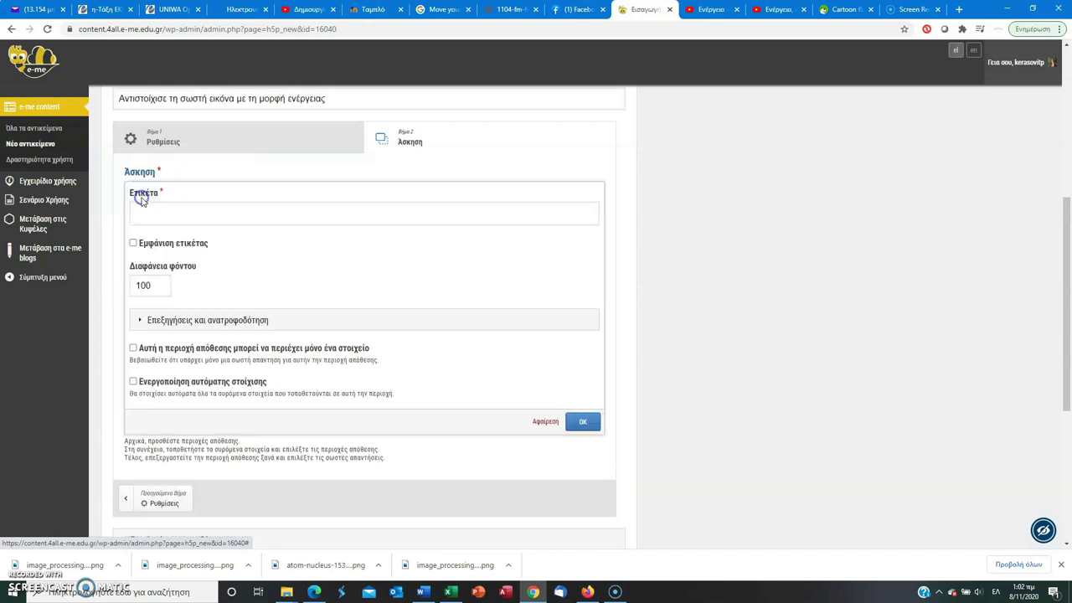
pyautogui.click(155, 216)
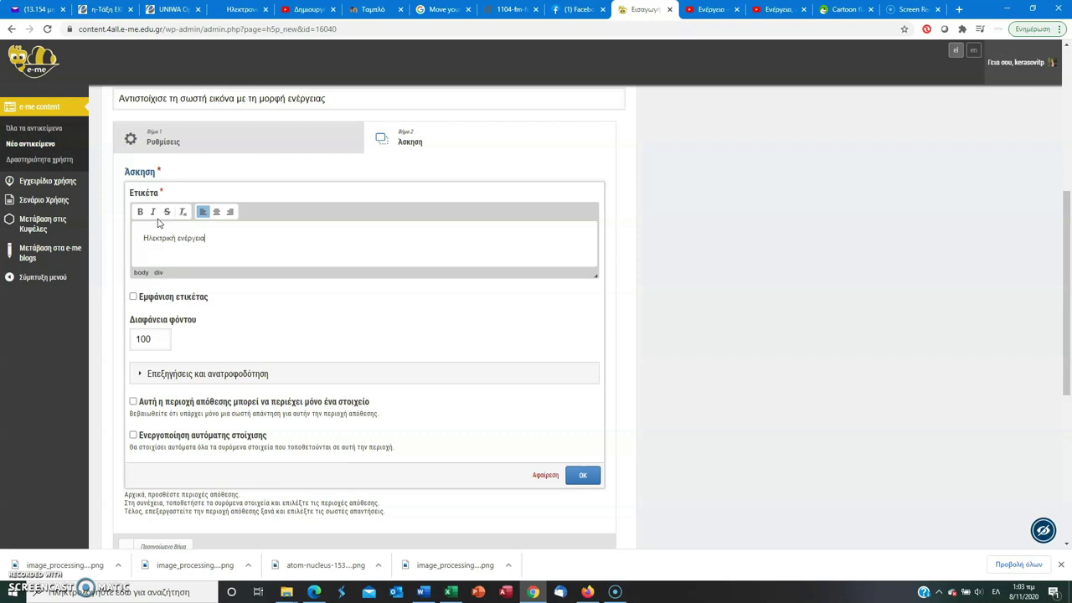
# Step: Set the drop zone's background opacity to 90, restrict it to a single element, enable automatic alignment and confirm its settings
pyautogui.click(152, 339)
pyautogui.moveTo(153, 339); pyautogui.dragTo(89, 334)
pyautogui.moveTo(1067, 262); pyautogui.dragTo(1068, 314)
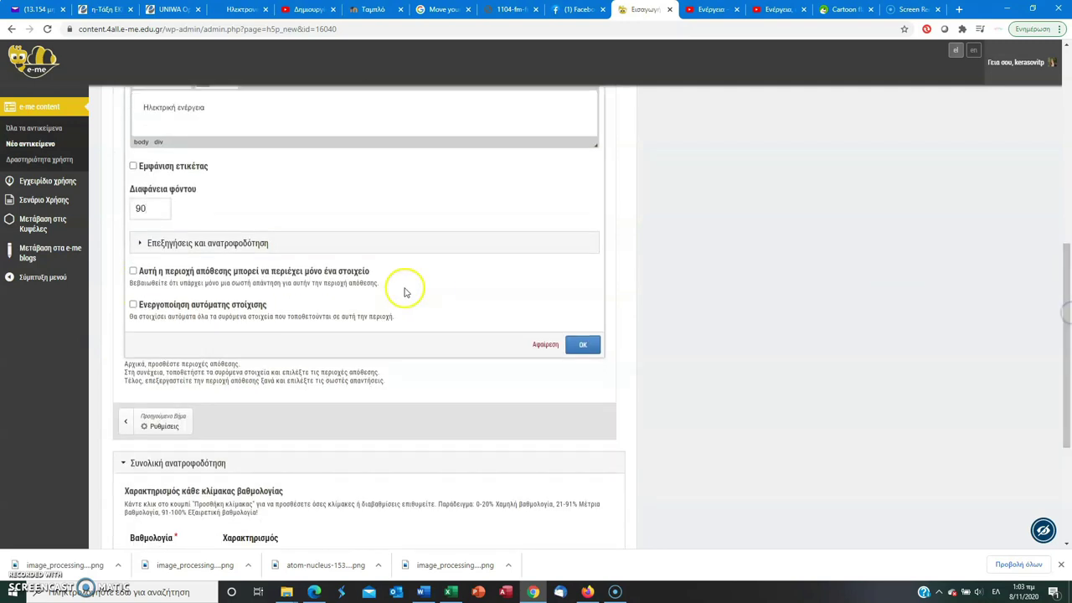
pyautogui.click(273, 274)
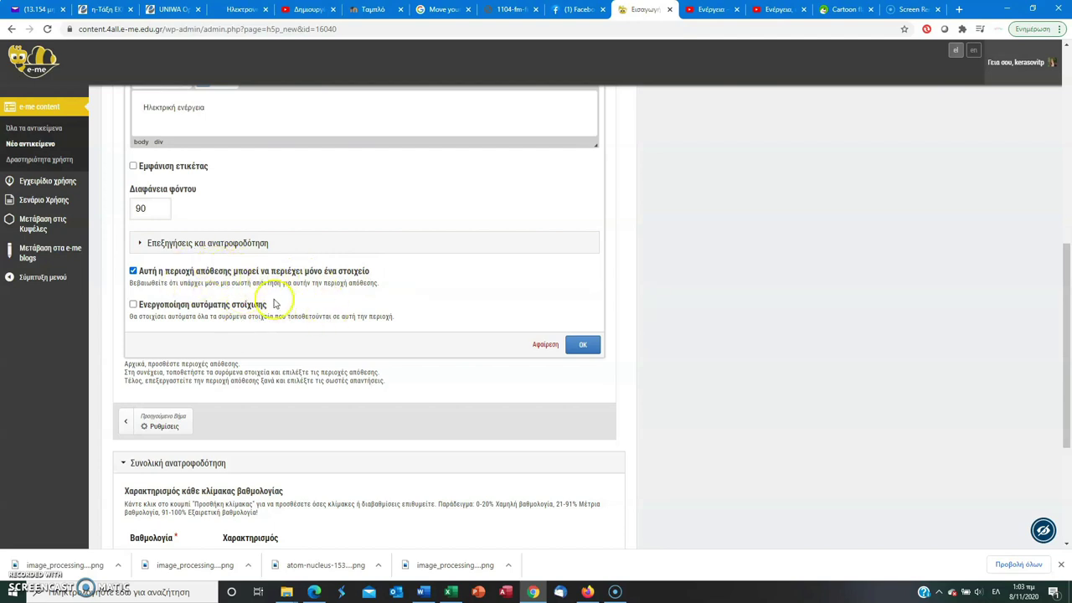
pyautogui.click(165, 308)
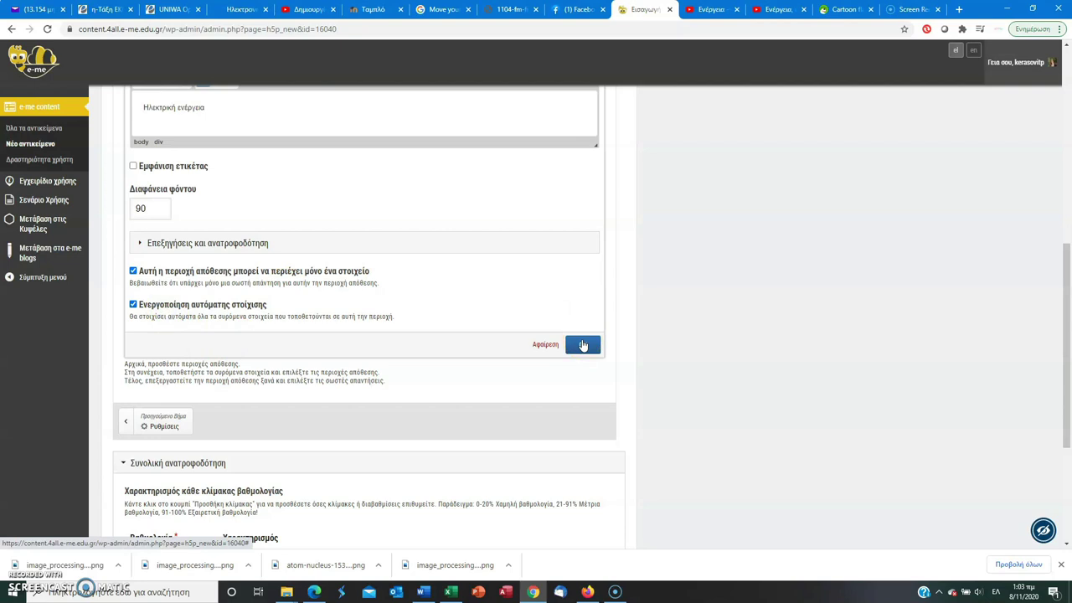
pyautogui.click(583, 345)
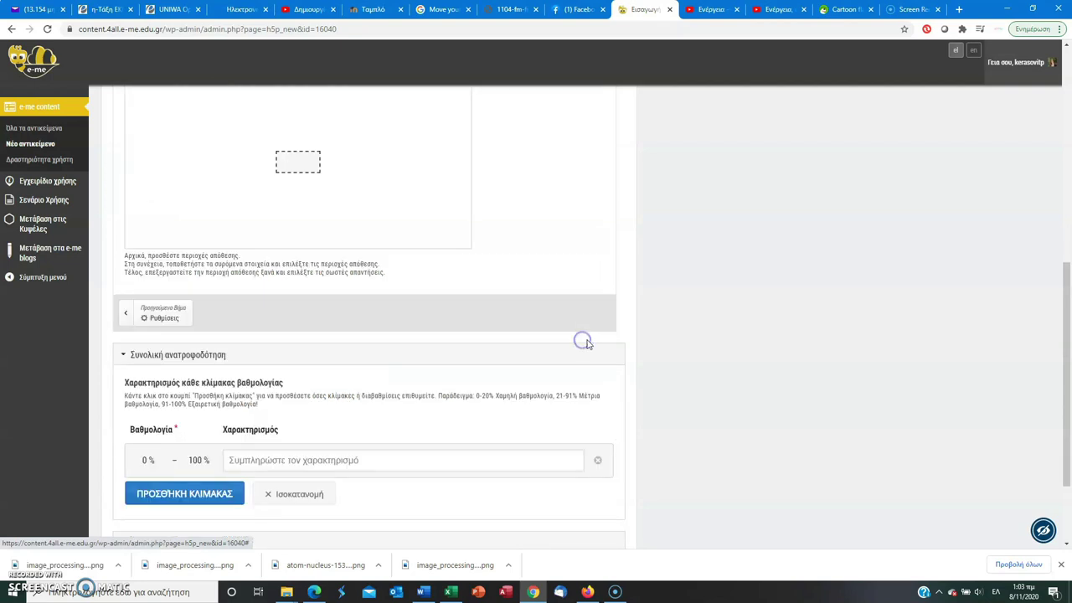
# Step: Enlarge the drop zone in the exercise area to 210 × 200
pyautogui.scroll(3, 1069, 311)
pyautogui.moveTo(292, 359); pyautogui.dragTo(253, 383)
# Step: Turn on the label display (Εμφάνιση ετικέτας) of the Ηλεκτρική ενέργεια drop zone and move the zone to position 10, 70
pyautogui.doubleClick(209, 329)
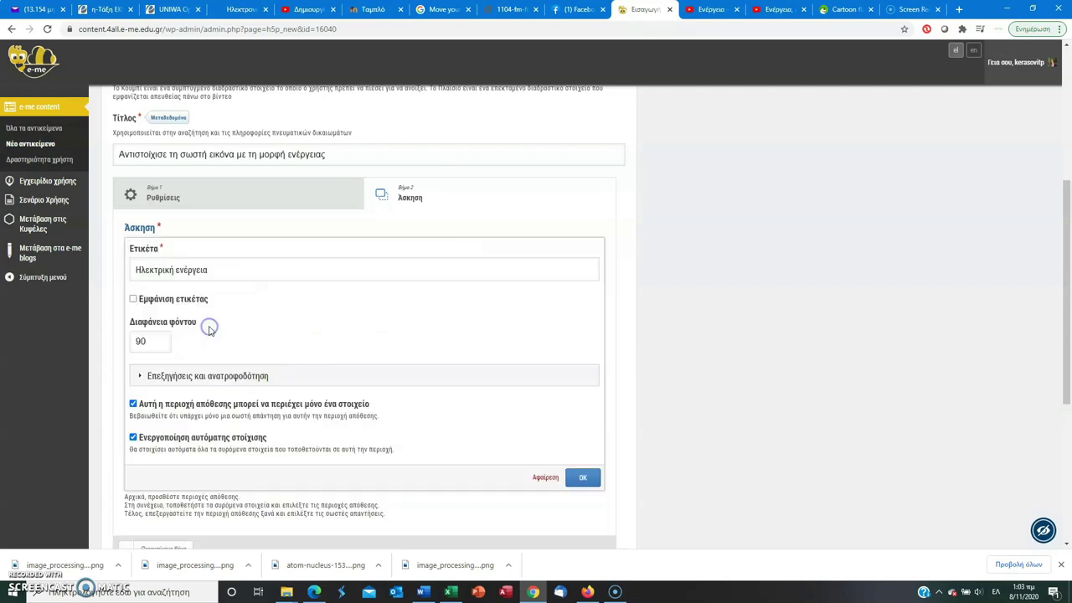
pyautogui.click(192, 302)
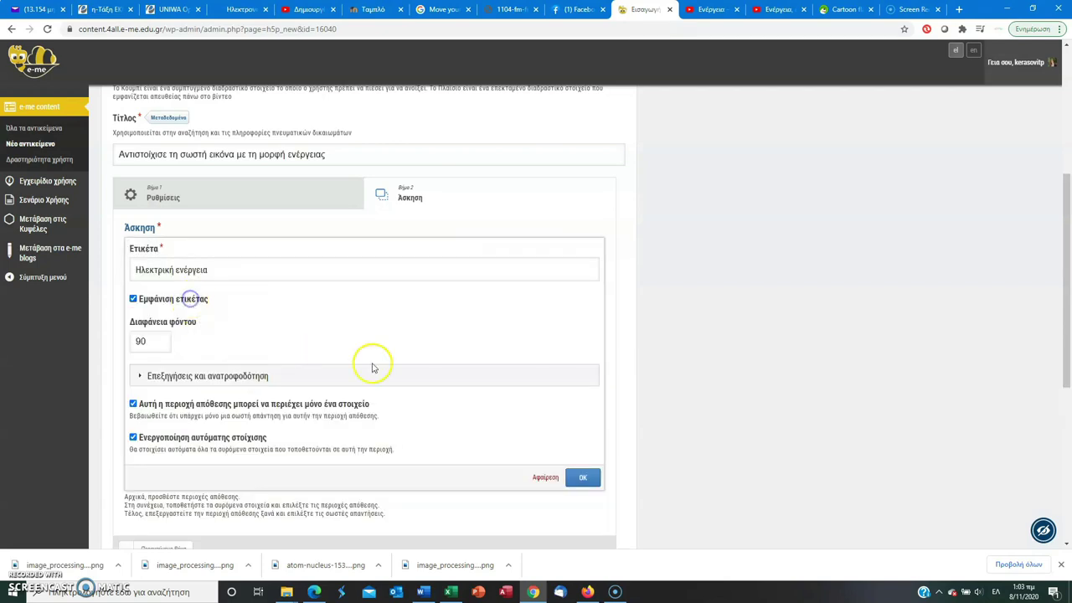
pyautogui.click(584, 480)
pyautogui.click(184, 331)
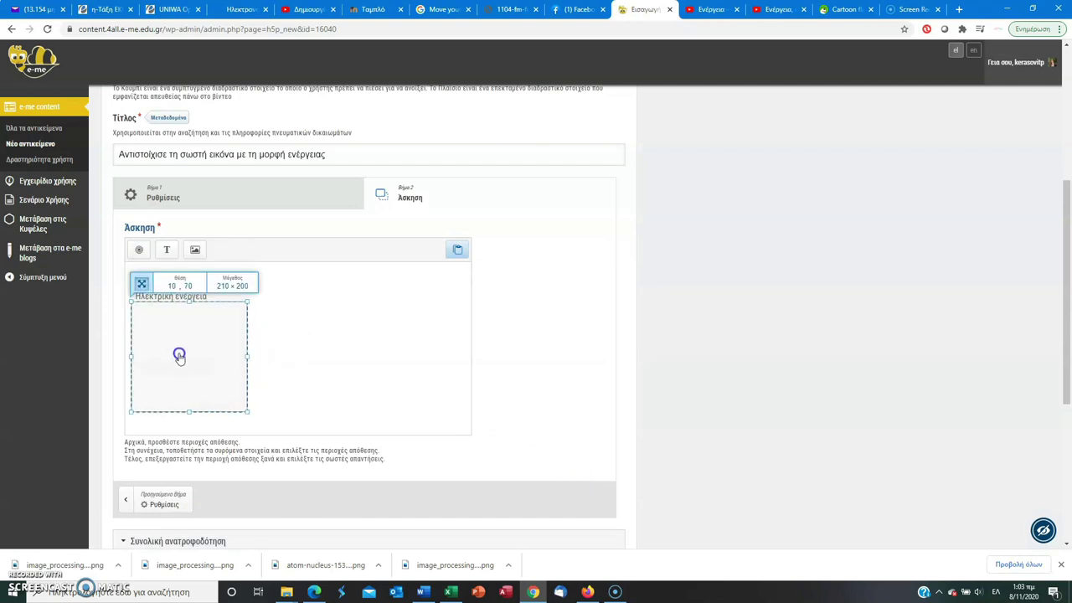
# Step: Centre the label text of the Ηλεκτρική ενέργεια drop zone and confirm its settings
pyautogui.doubleClick(178, 355)
pyautogui.click(203, 275)
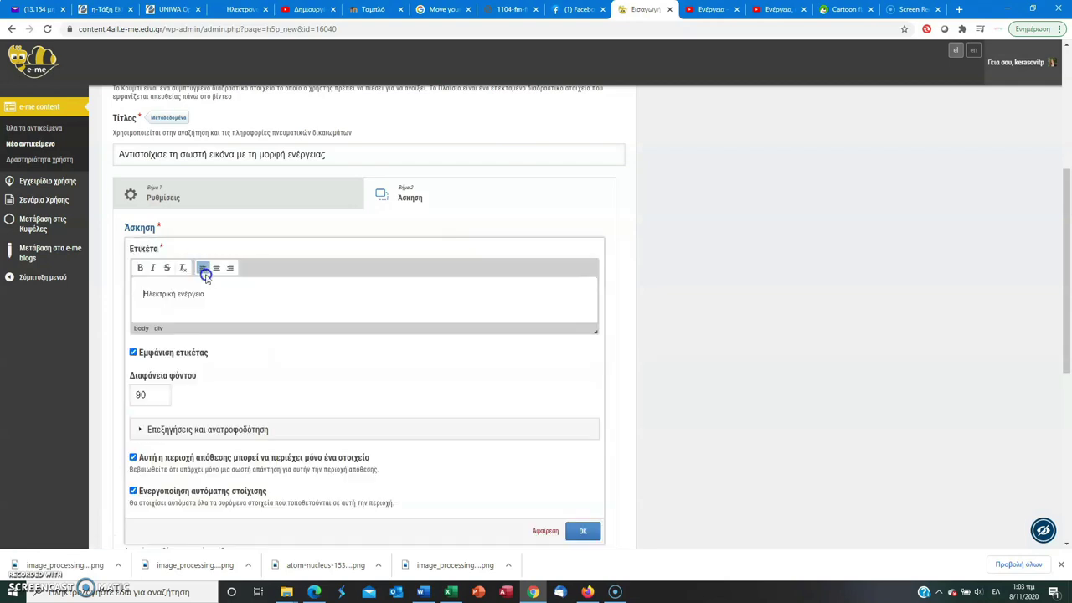
pyautogui.click(216, 267)
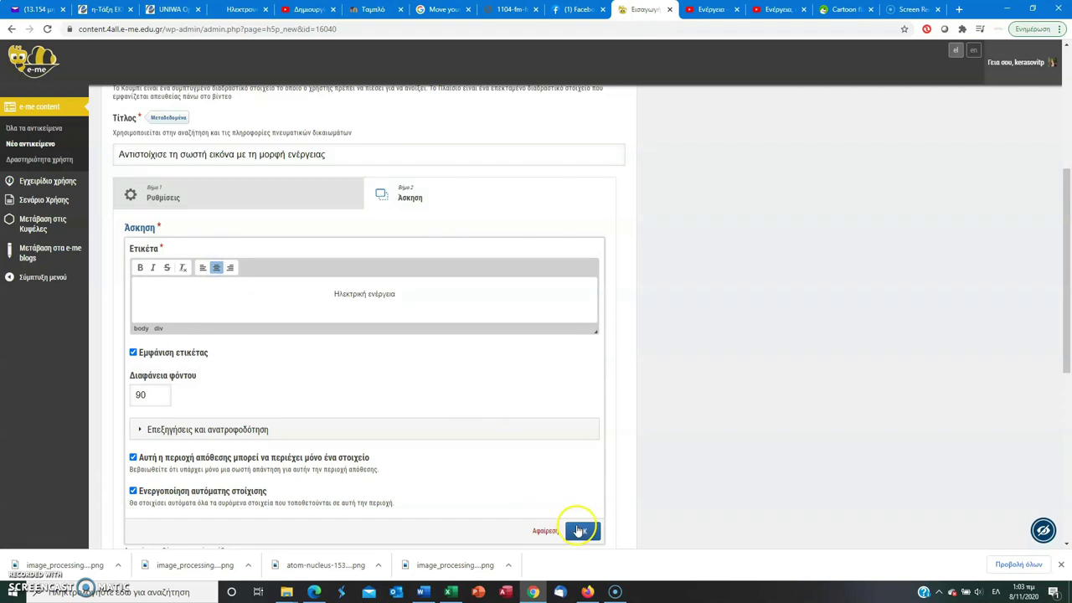
pyautogui.click(583, 531)
# Step: Shrink the Ηλεκτρική ενέργεια drop zone to under a third of the exercise area's width and half its height, placing it in the upper-left corner
pyautogui.click(171, 378)
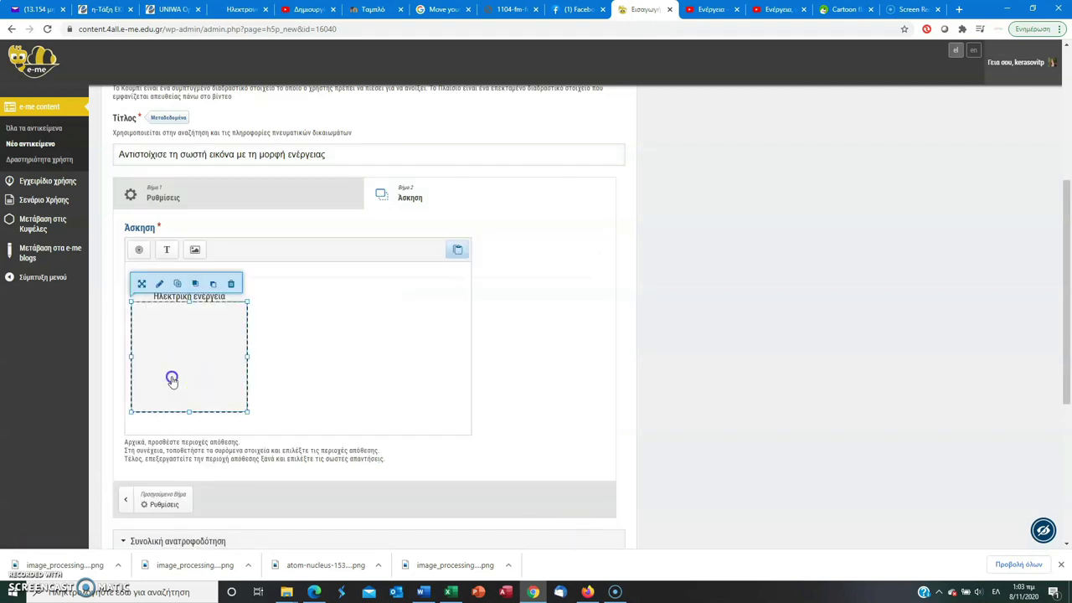
pyautogui.moveTo(246, 359); pyautogui.dragTo(191, 329)
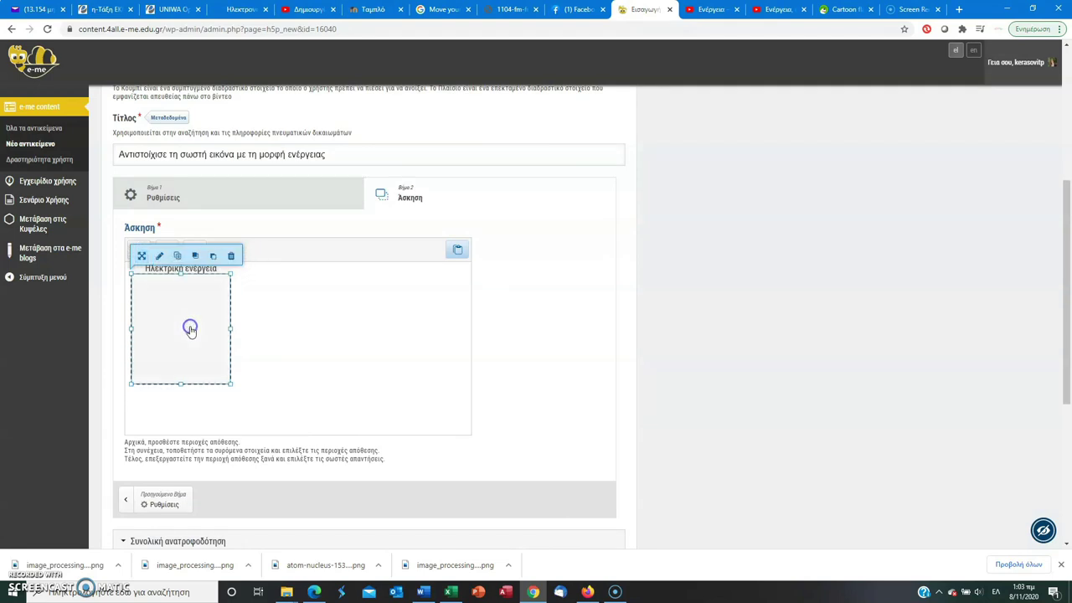
pyautogui.moveTo(181, 384); pyautogui.dragTo(185, 326)
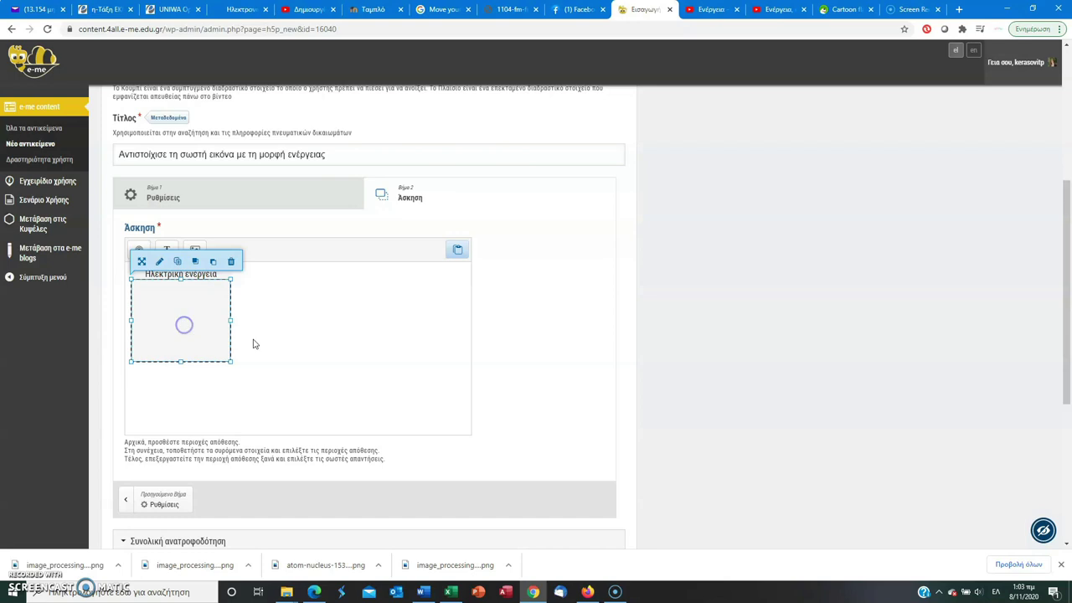
pyautogui.click(214, 327)
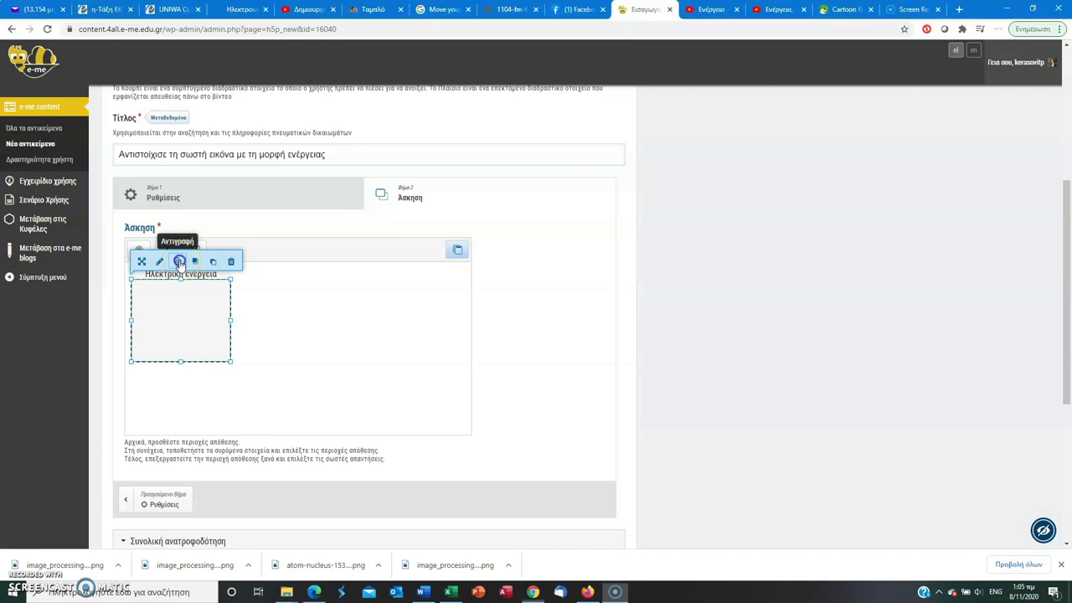
# Step: Duplicate the Ηλεκτρική ενέργεια drop zone twice and line up the three zones side by side in one row
pyautogui.click(179, 262)
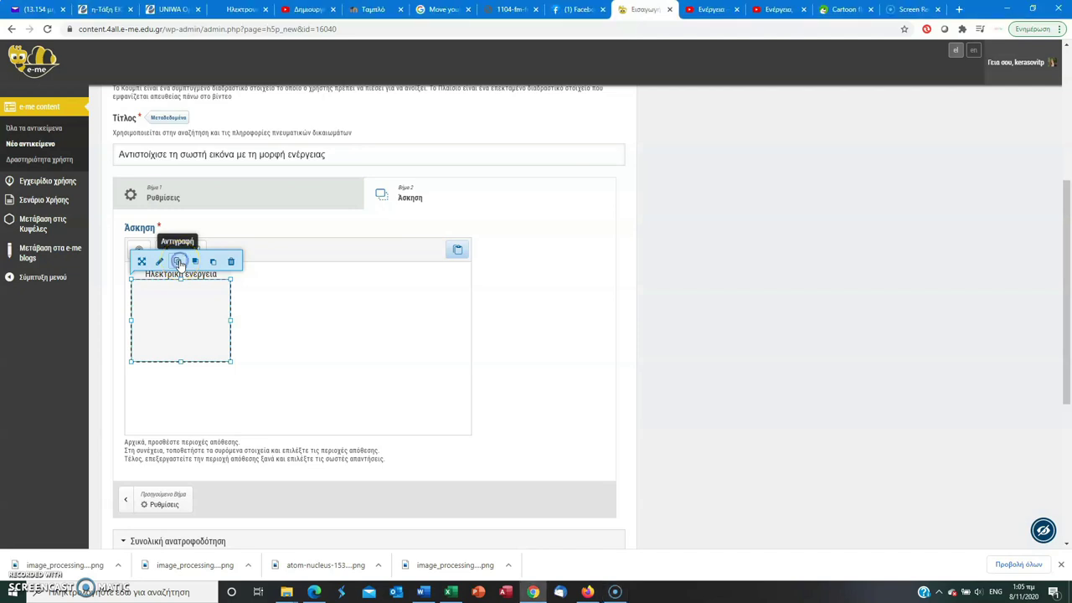
pyautogui.click(457, 249)
pyautogui.click(457, 250)
pyautogui.moveTo(311, 364); pyautogui.dragTo(294, 333)
pyautogui.moveTo(236, 374); pyautogui.dragTo(419, 316)
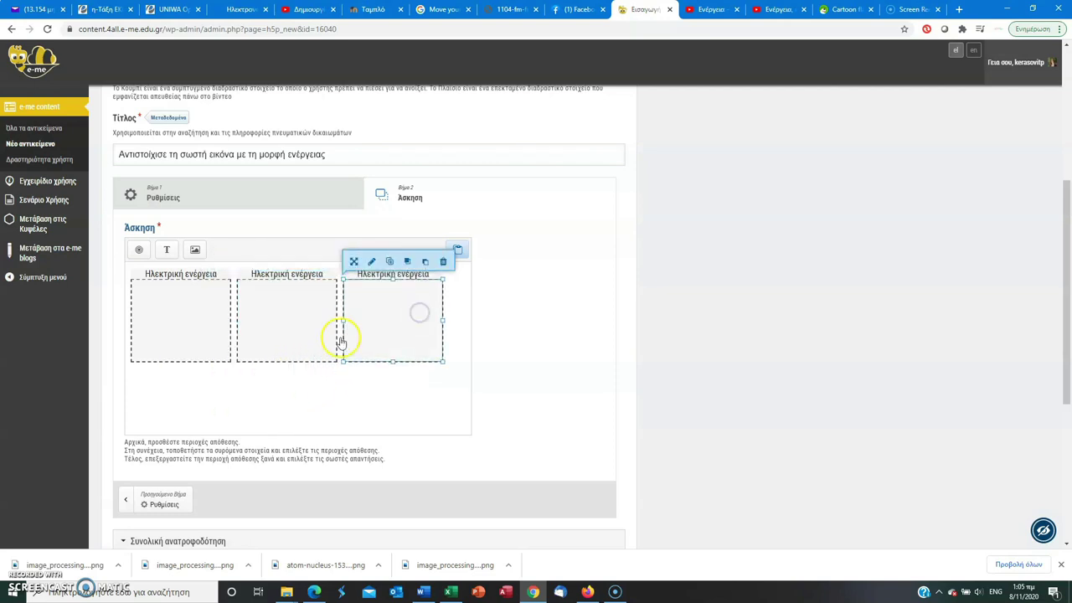
# Step: Change the middle drop zone's label to "Πυρηνική ενέργεια"
pyautogui.doubleClick(293, 340)
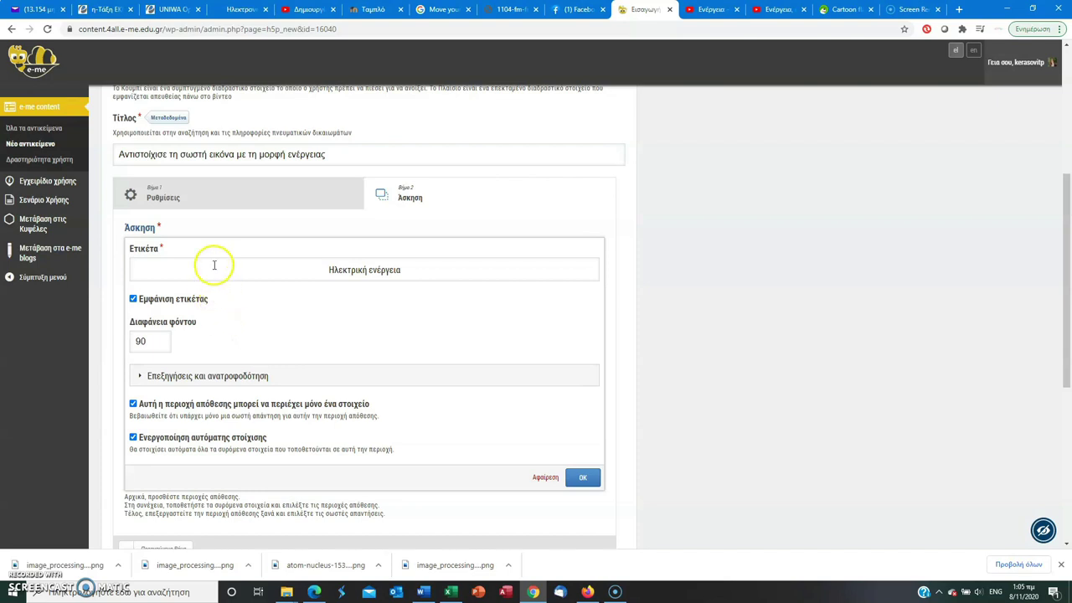
pyautogui.click(343, 269)
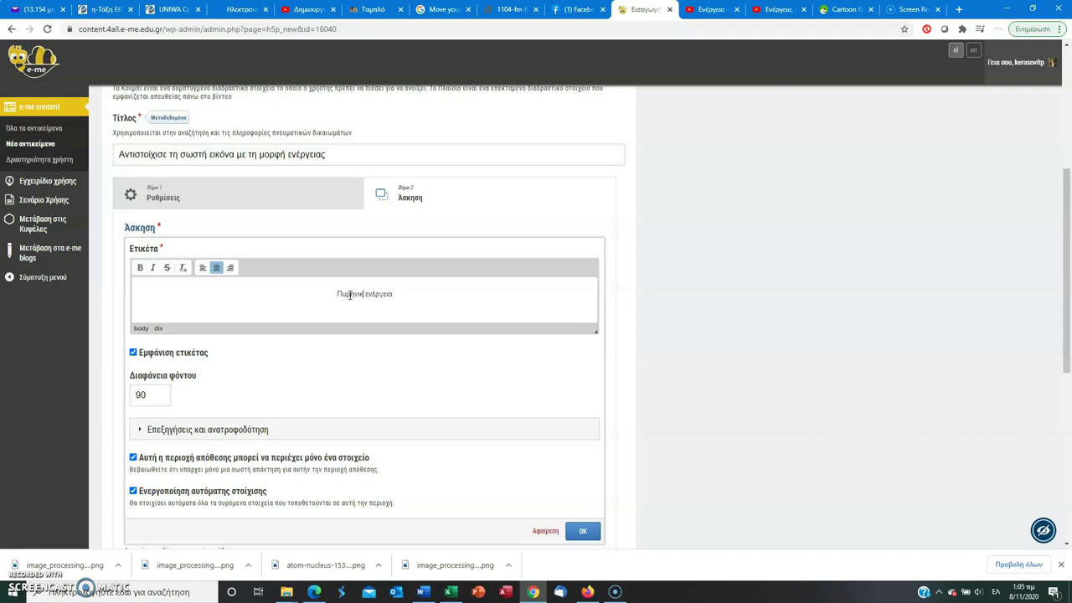
pyautogui.click(583, 531)
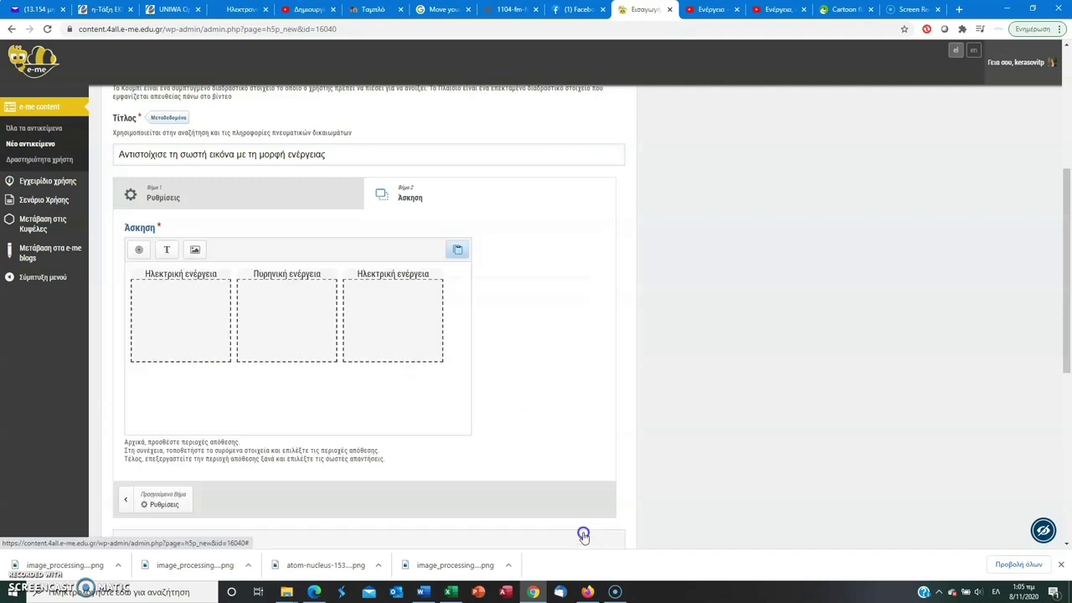
# Step: Change the third drop zone's label to "Φωτεινή ενέργεια"
pyautogui.click(407, 307)
pyautogui.doubleClick(407, 306)
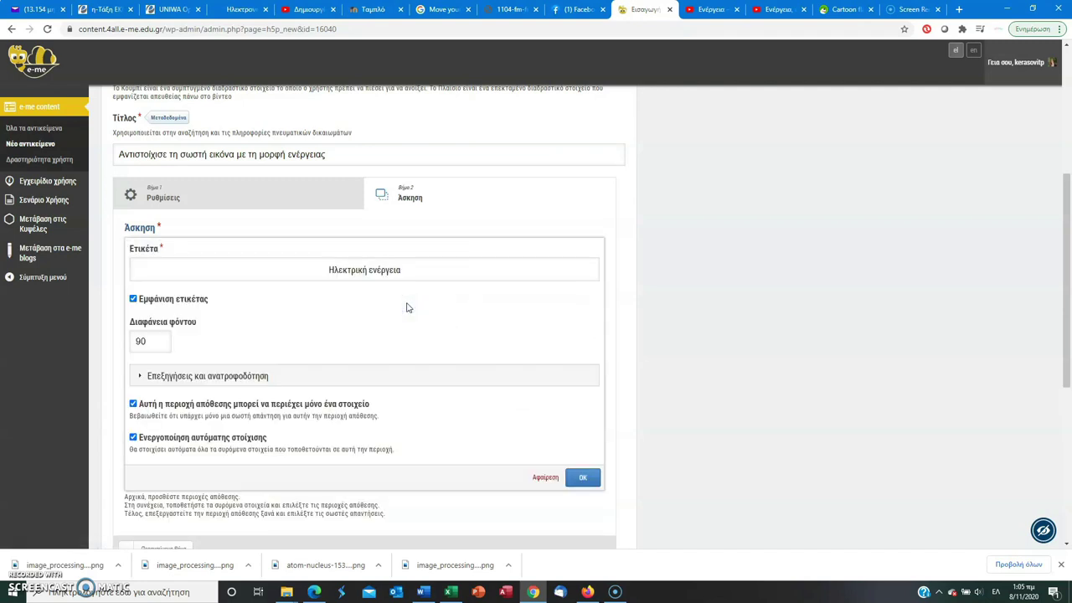
pyautogui.click(346, 275)
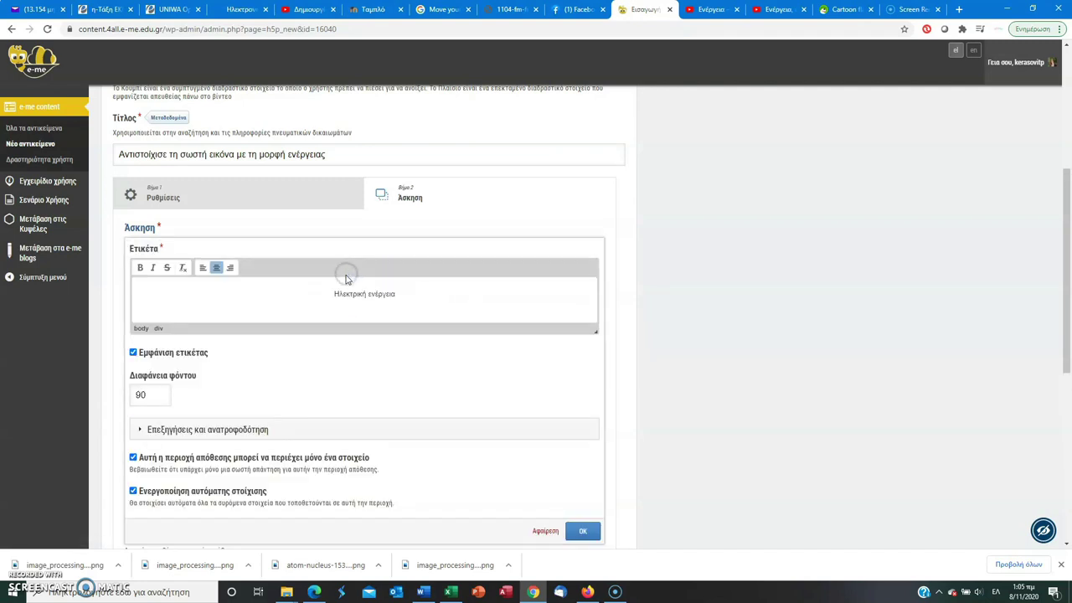
pyautogui.doubleClick(347, 295)
pyautogui.click(583, 531)
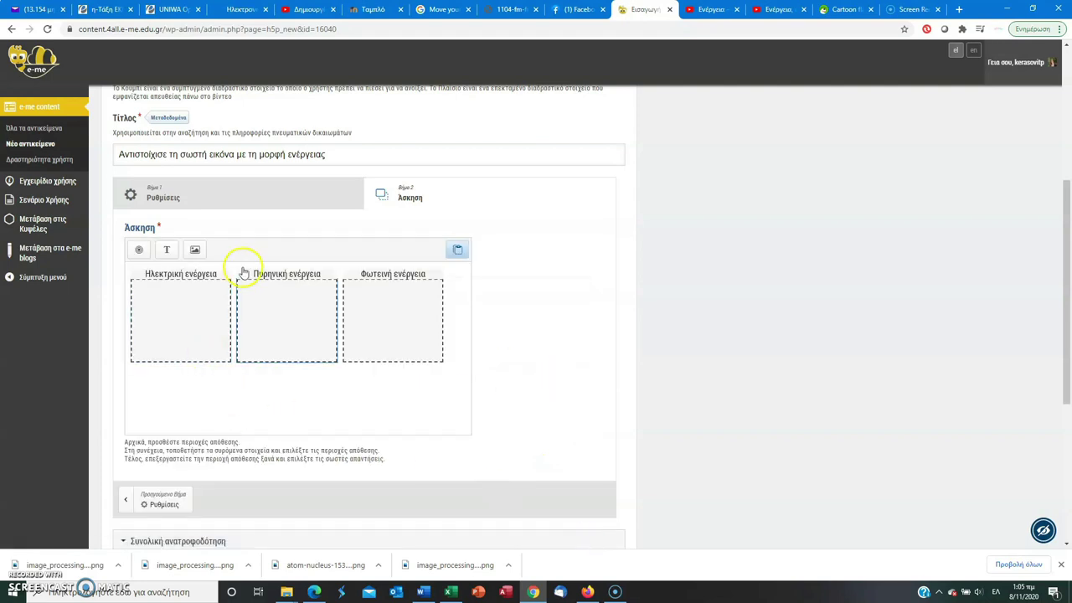
# Step: Add the sun picture as a draggable image with alternative text "ήλιος" and allow the drop zone Φωτεινή ενέργεια
pyautogui.click(194, 251)
pyautogui.click(181, 269)
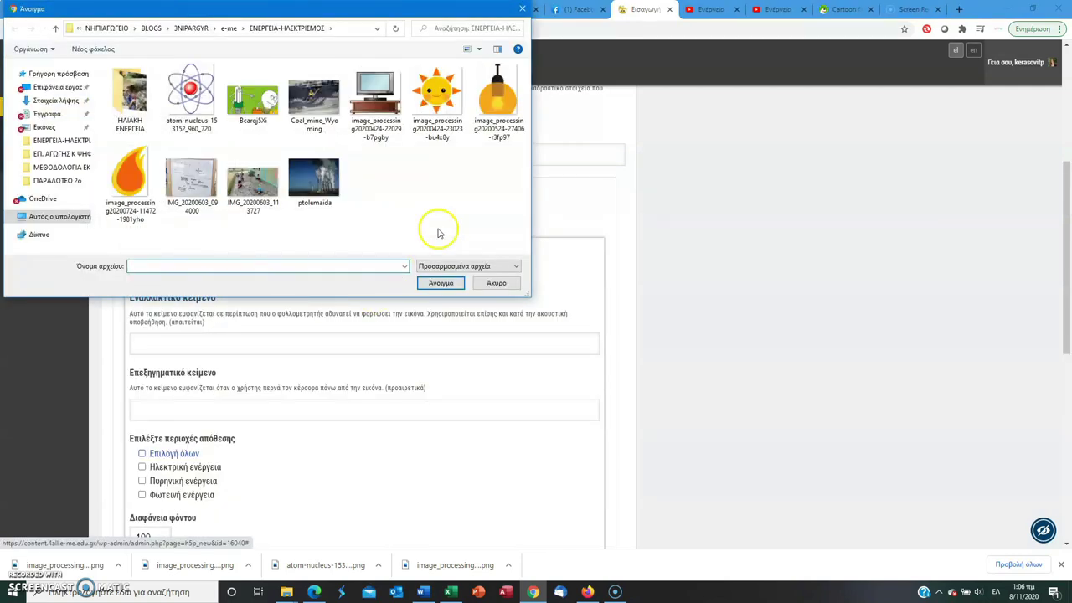
pyautogui.click(437, 126)
pyautogui.click(442, 283)
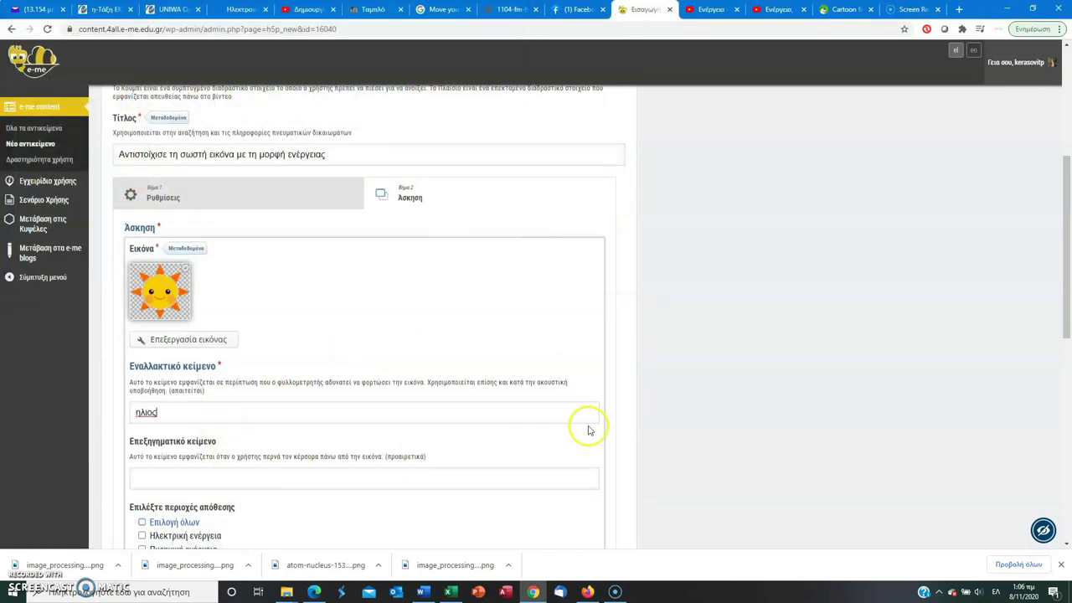
pyautogui.moveTo(1065, 304); pyautogui.dragTo(1069, 354)
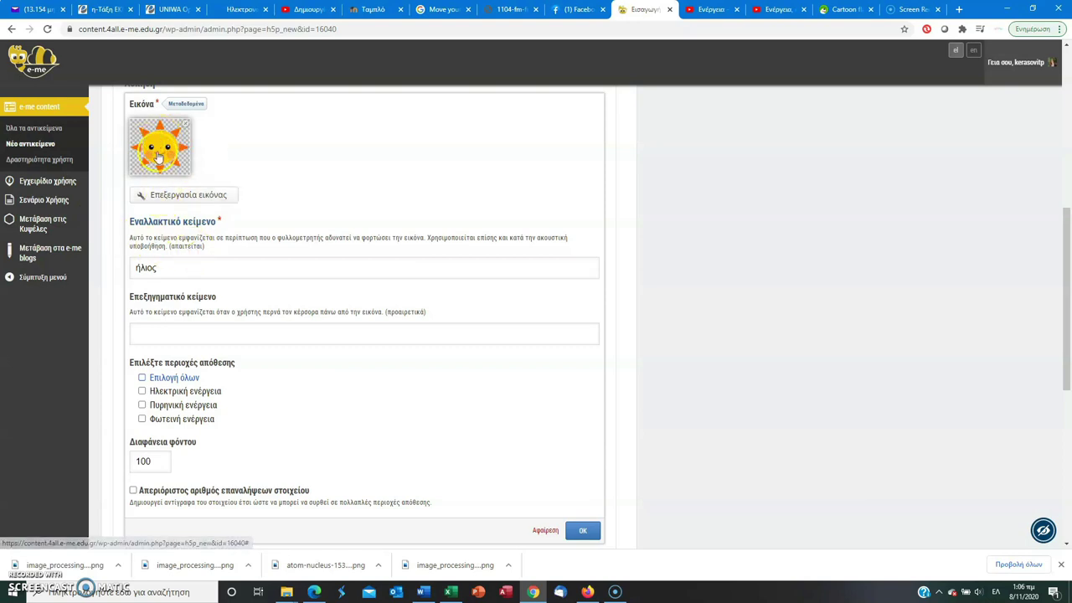
pyautogui.moveTo(1064, 306); pyautogui.dragTo(1064, 333)
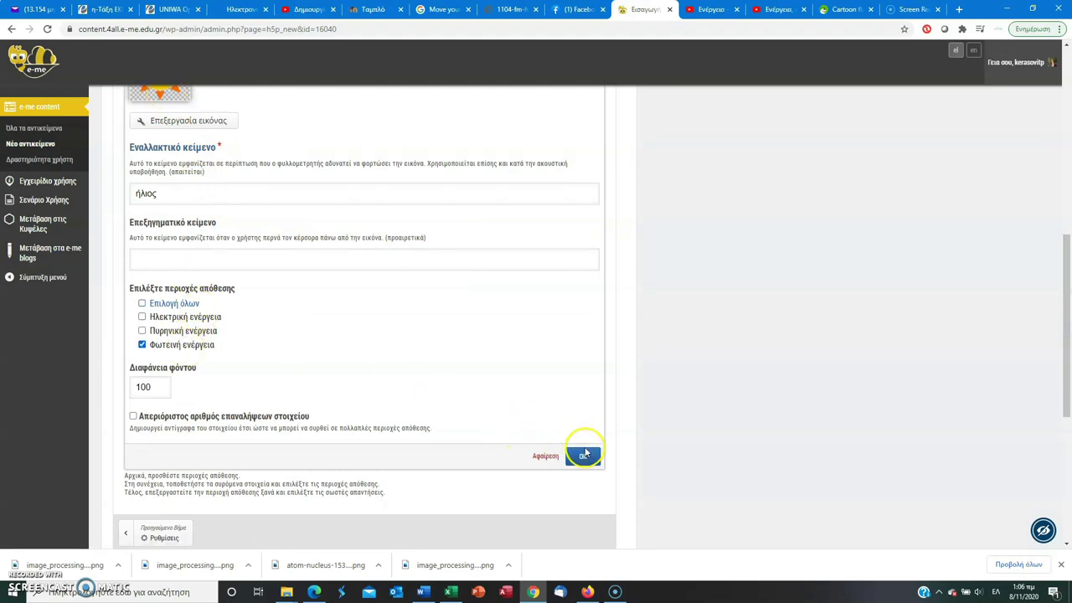
pyautogui.click(583, 455)
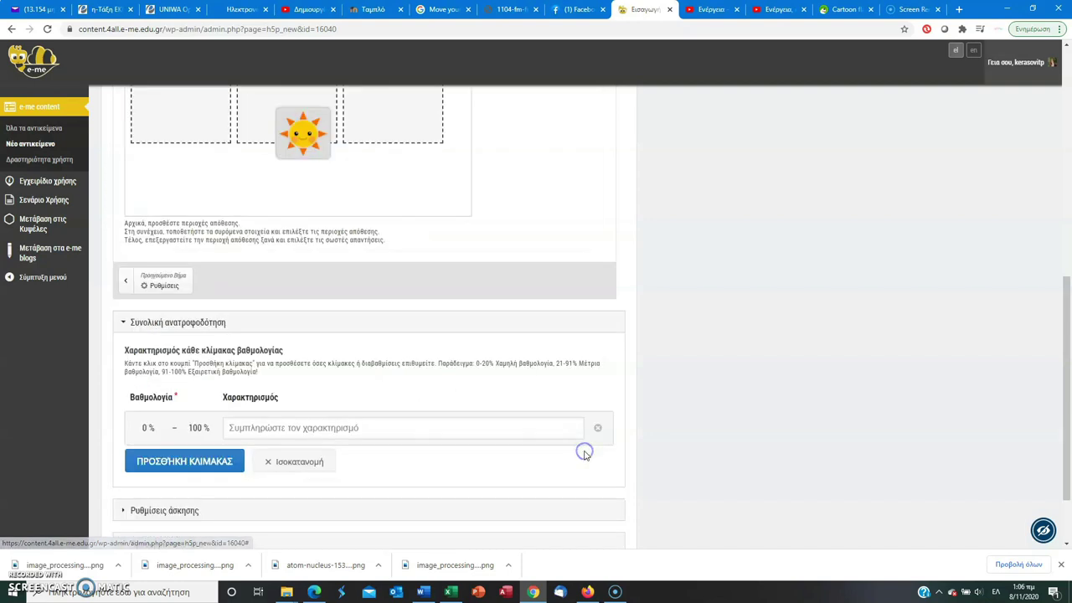
# Step: Place the sun image below the first drop zone at position 20, 182 and resize it to 120 × 112
pyautogui.moveTo(1060, 376); pyautogui.dragTo(1054, 326)
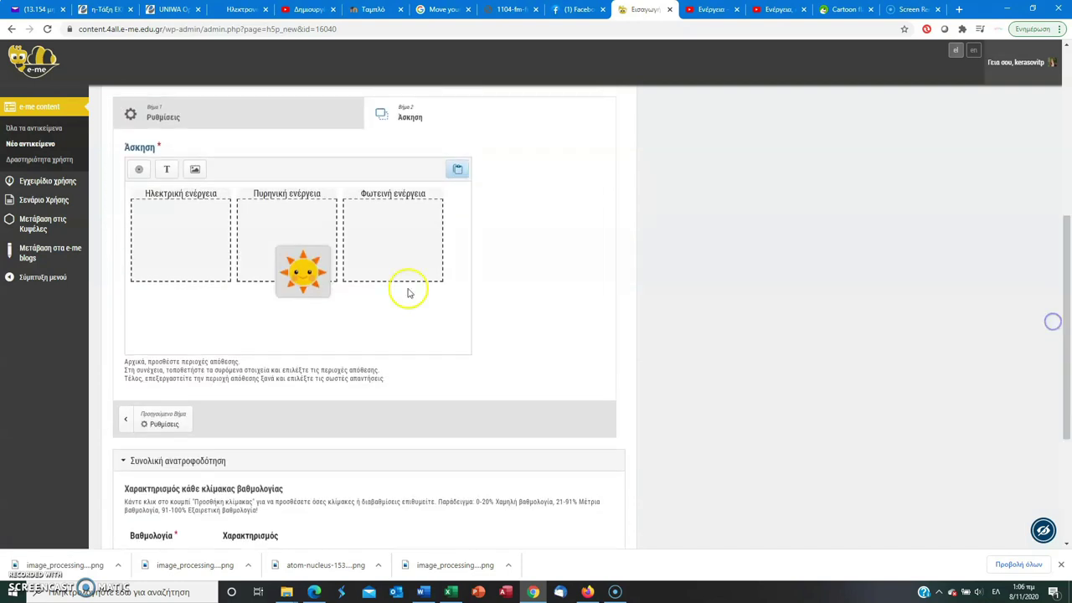
pyautogui.moveTo(287, 283); pyautogui.dragTo(423, 273)
pyautogui.moveTo(392, 224); pyautogui.dragTo(179, 287)
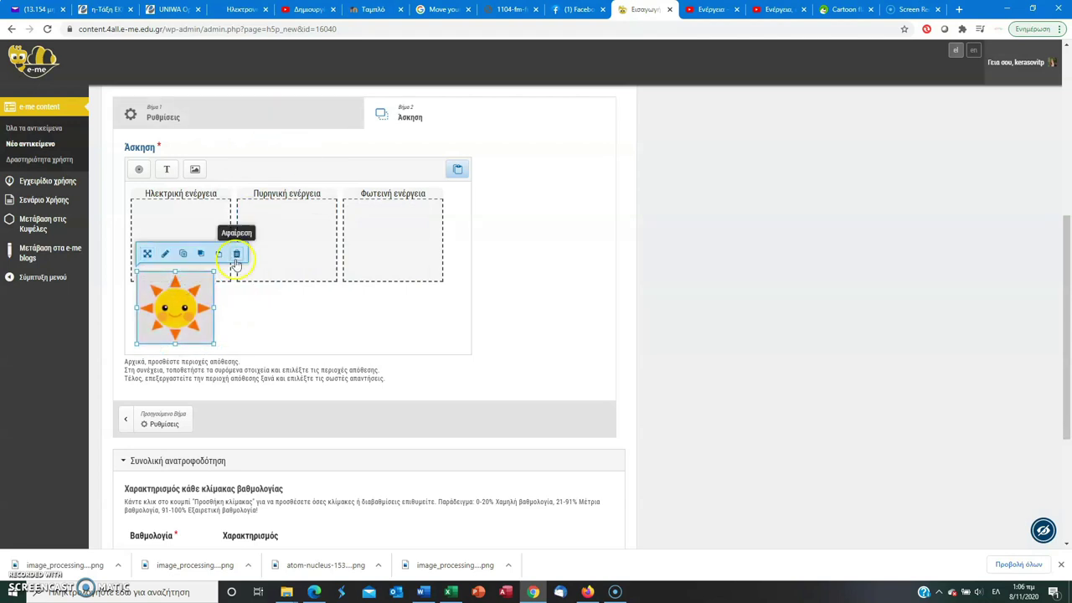
pyautogui.moveTo(215, 270); pyautogui.dragTo(204, 283)
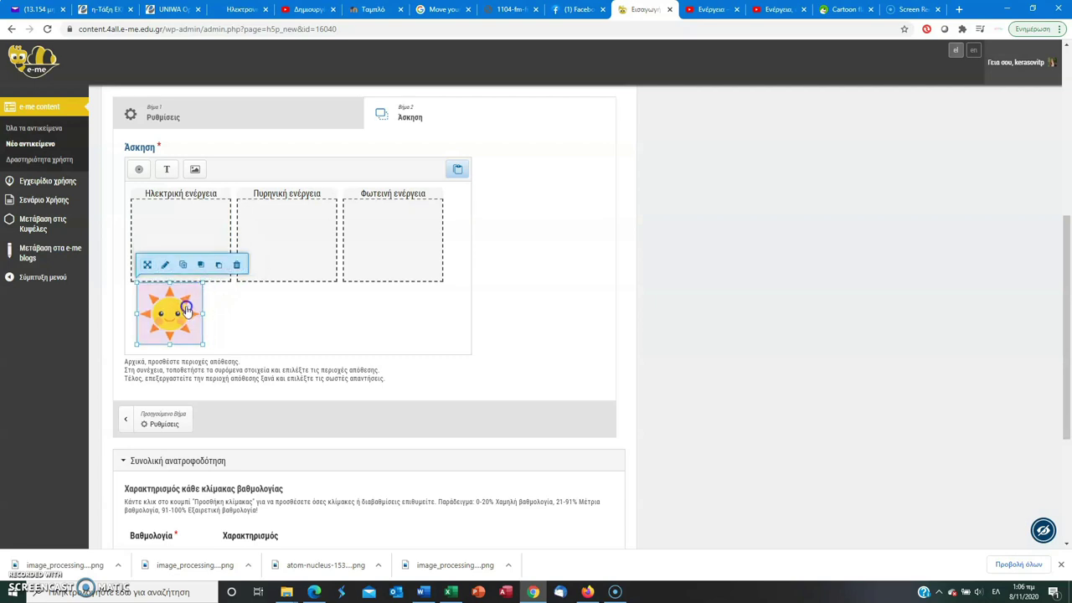
pyautogui.press('Down')
pyautogui.press('Down')
pyautogui.press('Down')
pyautogui.press('Down')
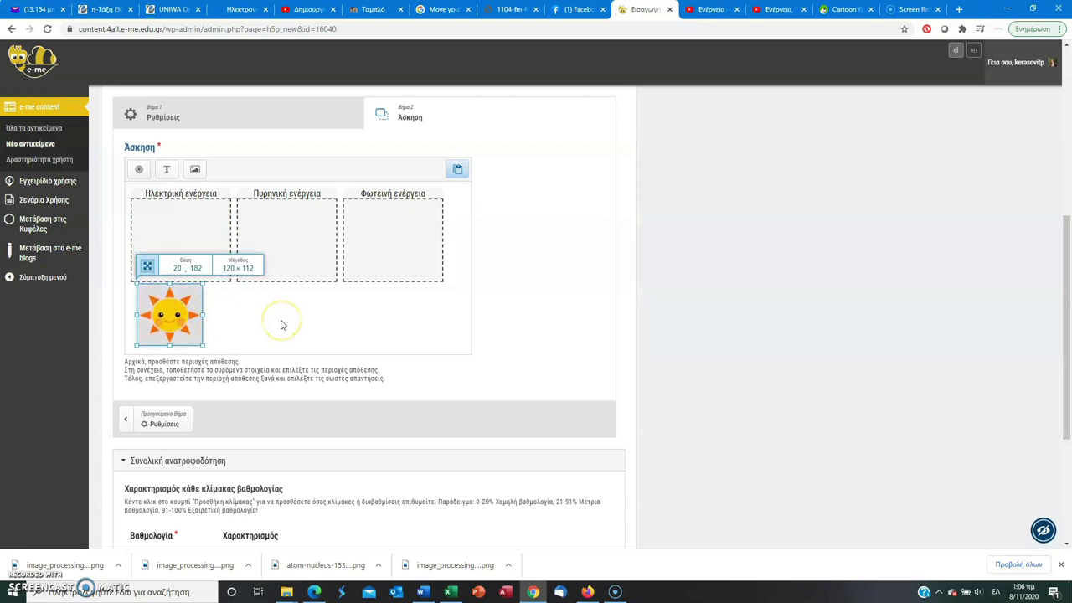
# Step: Add the television picture as a draggable image with alternative text "τηλεόραση" and allow the drop zone Ηλεκτρική ενέργεια
pyautogui.click(201, 160)
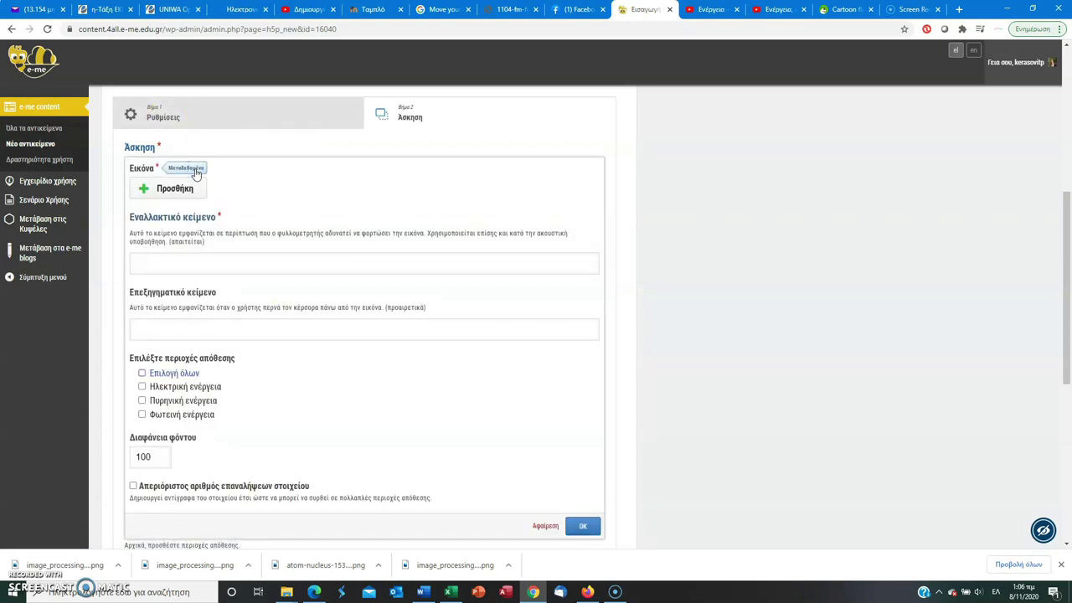
pyautogui.click(169, 188)
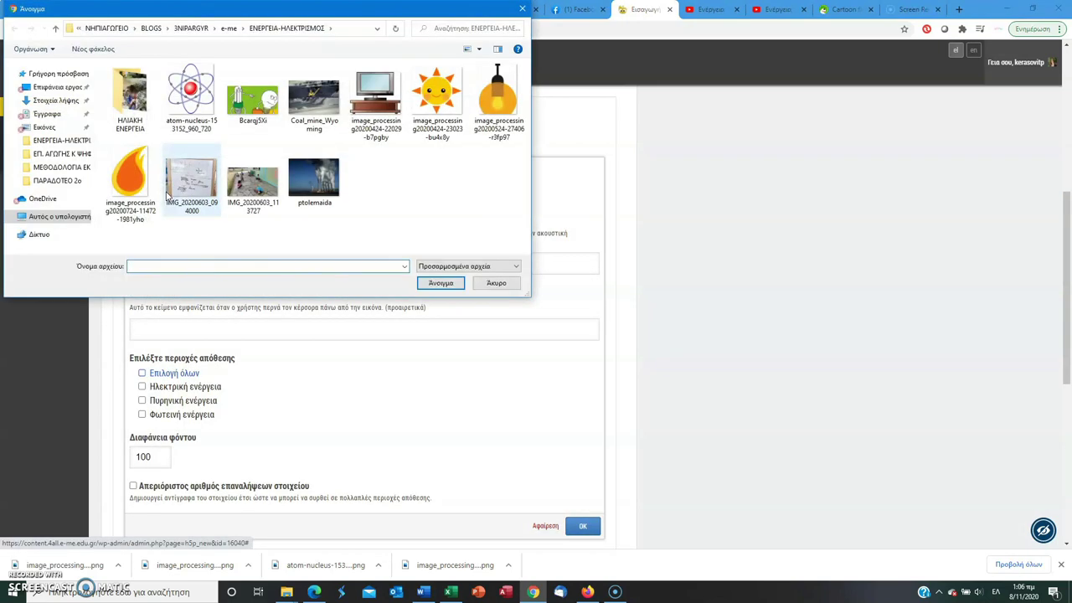
pyautogui.click(375, 101)
pyautogui.click(440, 282)
pyautogui.click(259, 325)
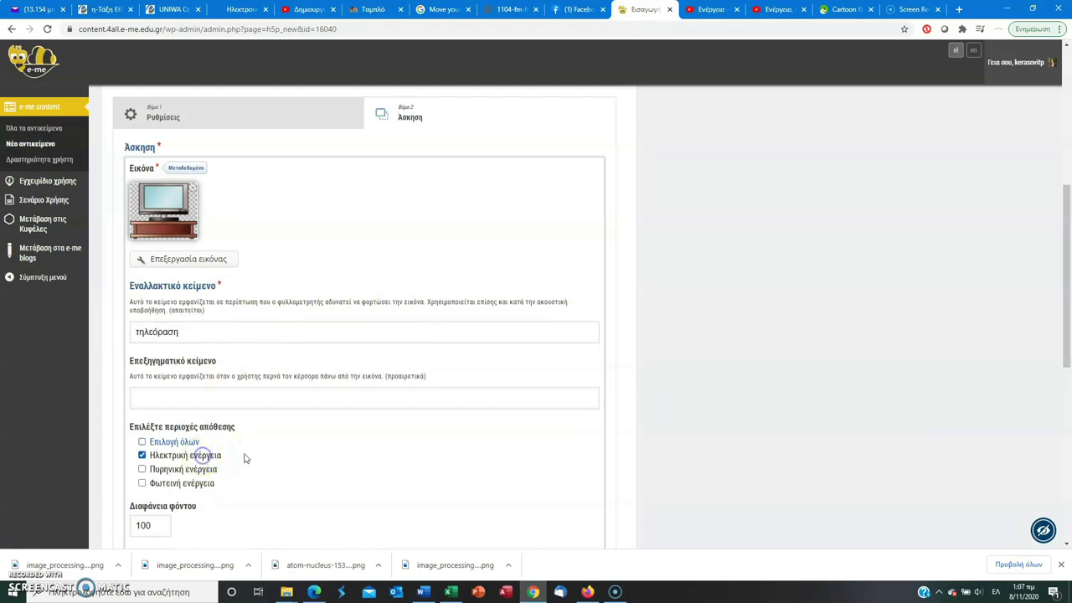
pyautogui.scroll(-2, 1037, 346)
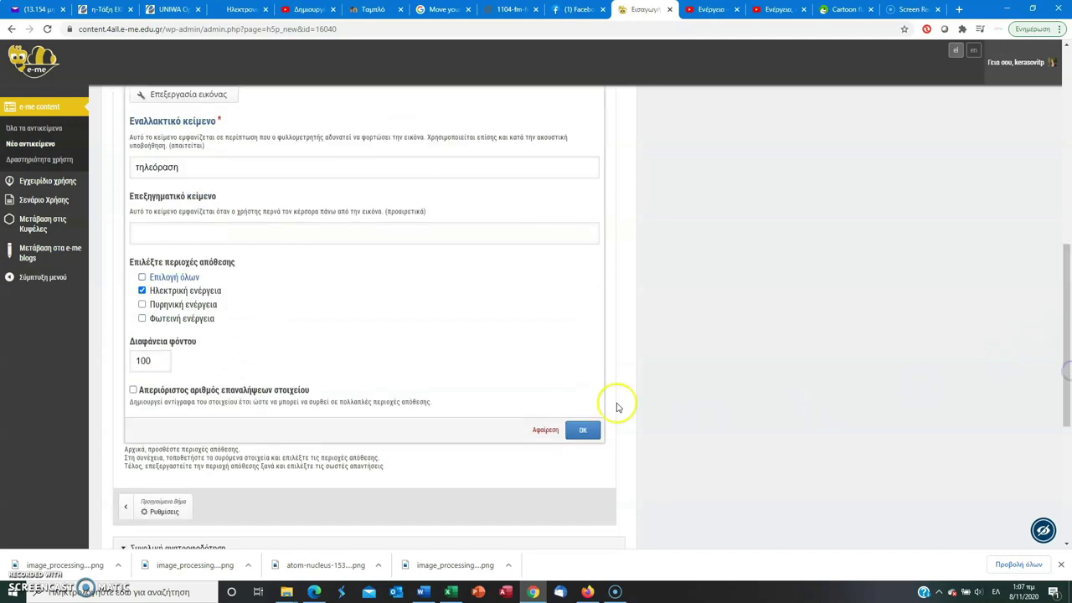
pyautogui.click(586, 430)
# Step: Move the television image below the Πυρηνική ενέργεια drop zone and enlarge it to about the sun image's size
pyautogui.moveTo(1064, 323); pyautogui.dragTo(1067, 248)
pyautogui.moveTo(290, 228); pyautogui.dragTo(251, 274)
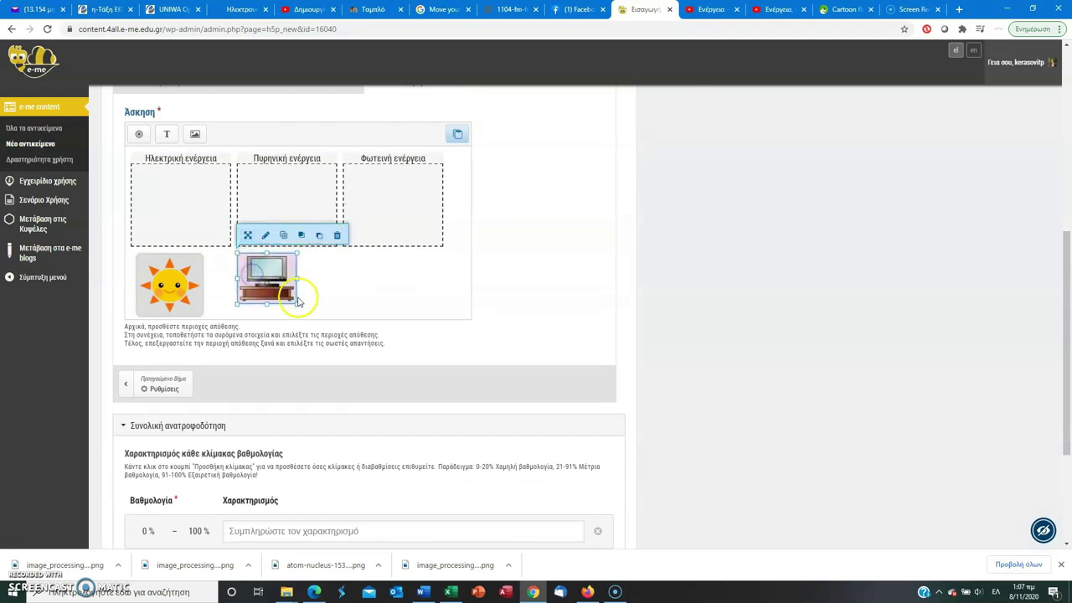
pyautogui.moveTo(297, 304); pyautogui.dragTo(309, 313)
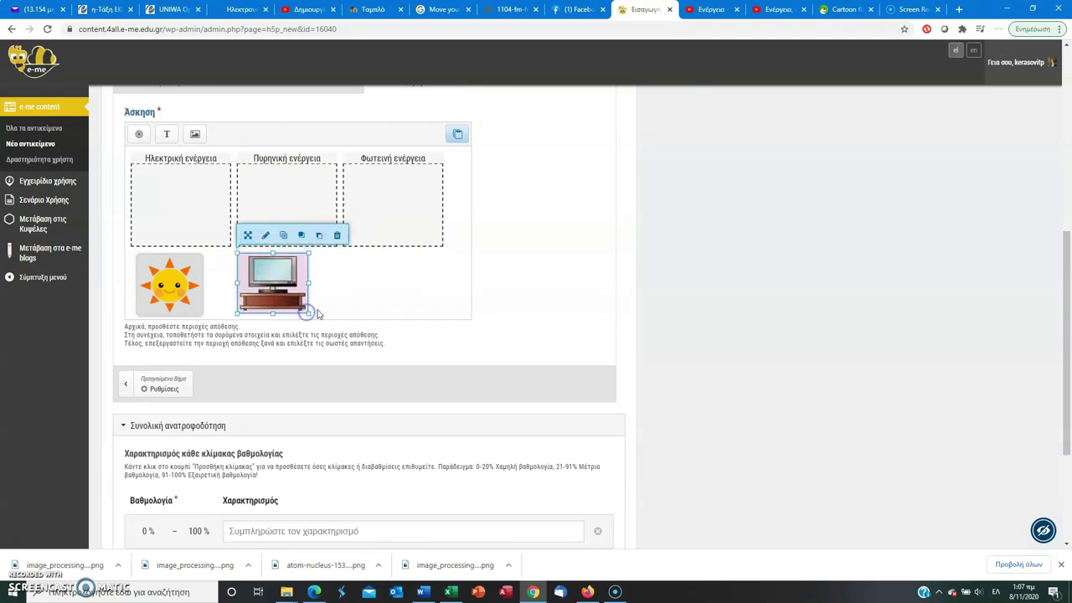
# Step: Add atom-nucleus-153152_960_720 as a draggable image with alternative text "πυρήνας" and allow the drop zone Πυρηνική ενέργεια
pyautogui.click(195, 134)
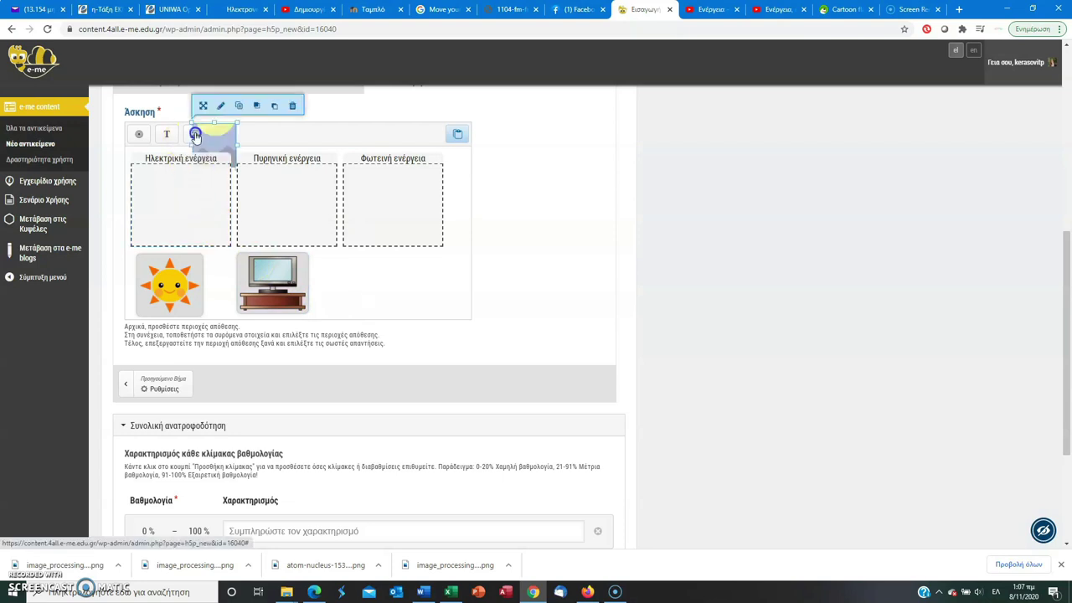
pyautogui.click(186, 152)
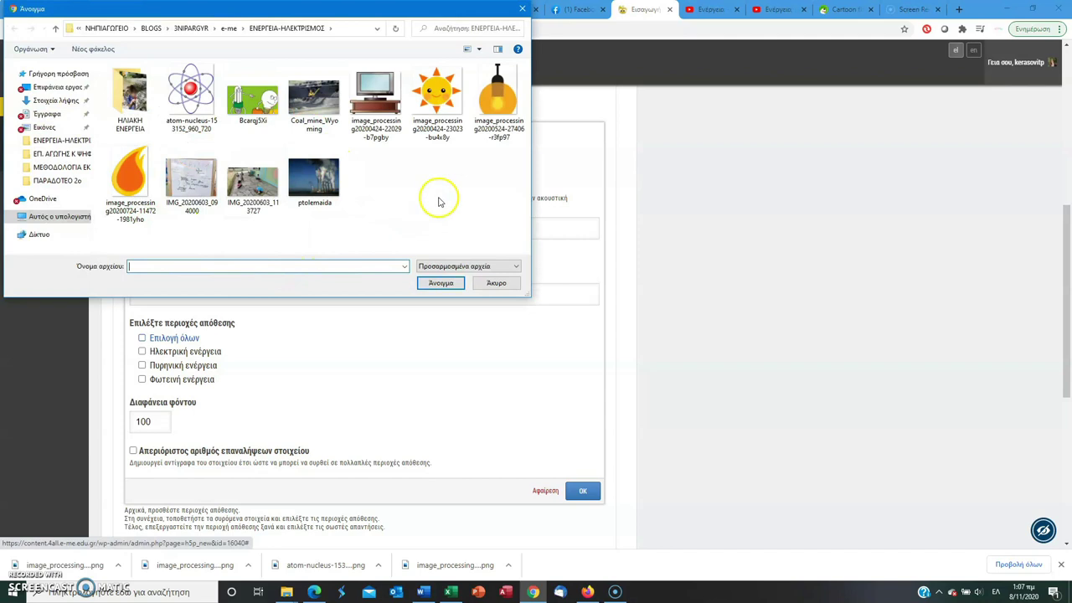
pyautogui.click(189, 90)
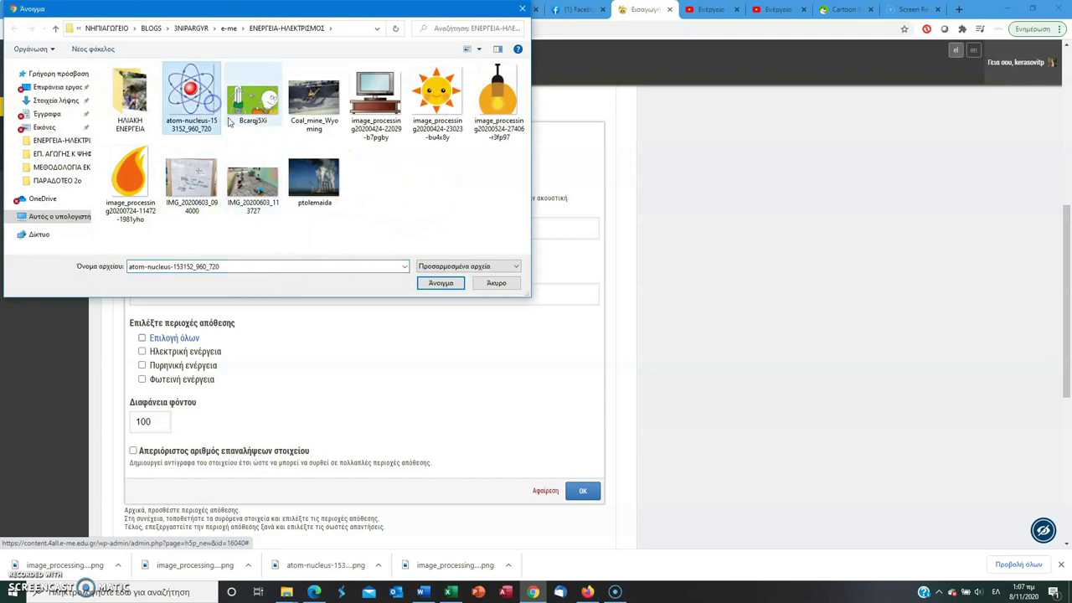
pyautogui.click(438, 283)
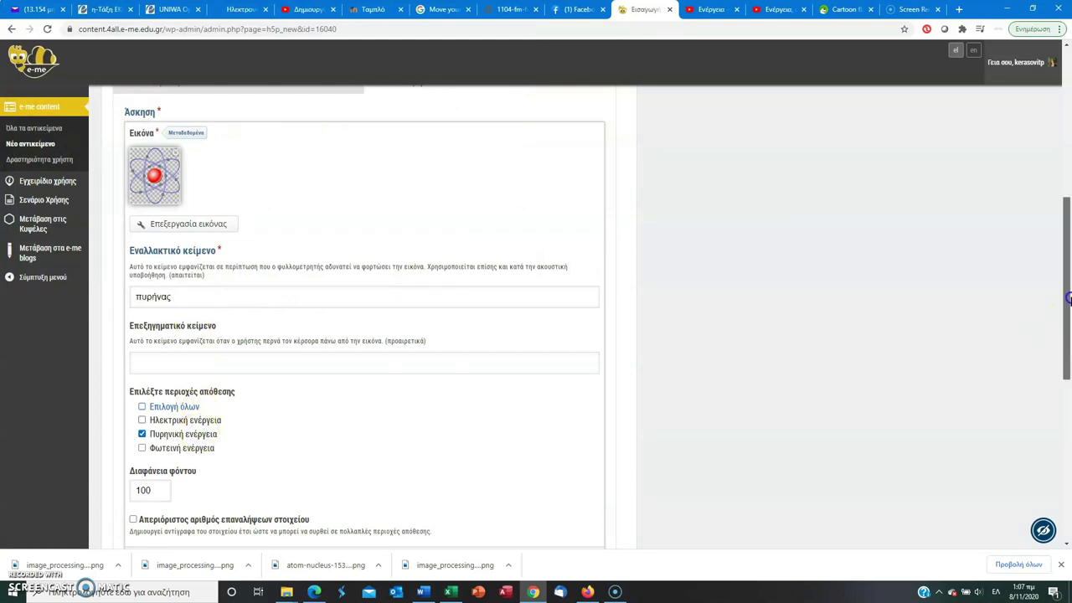
pyautogui.moveTo(1065, 310); pyautogui.dragTo(1066, 356)
pyautogui.click(582, 395)
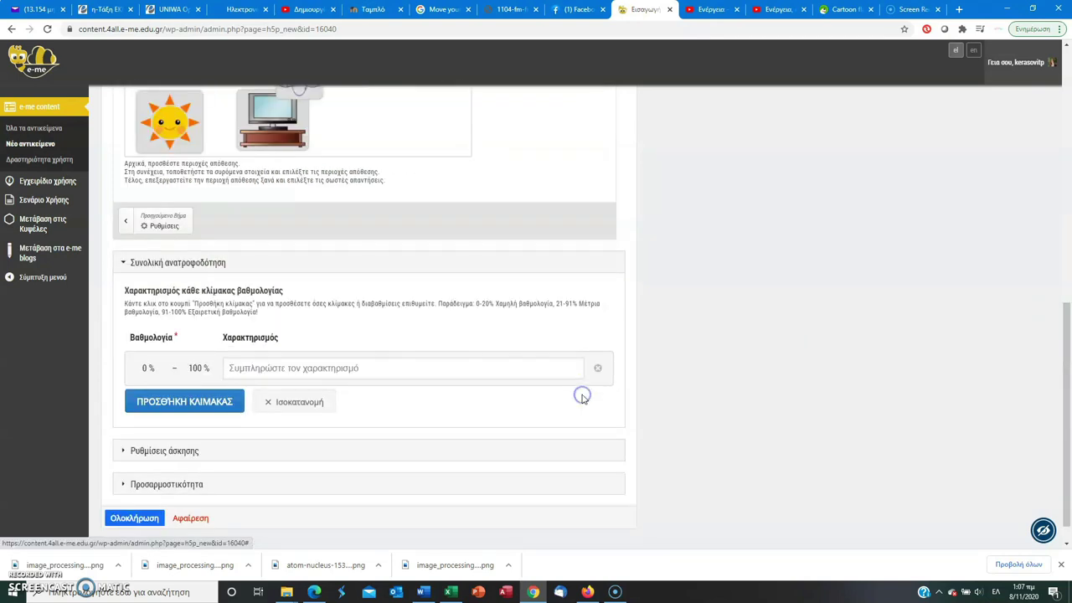
pyautogui.moveTo(1066, 373); pyautogui.dragTo(1059, 290)
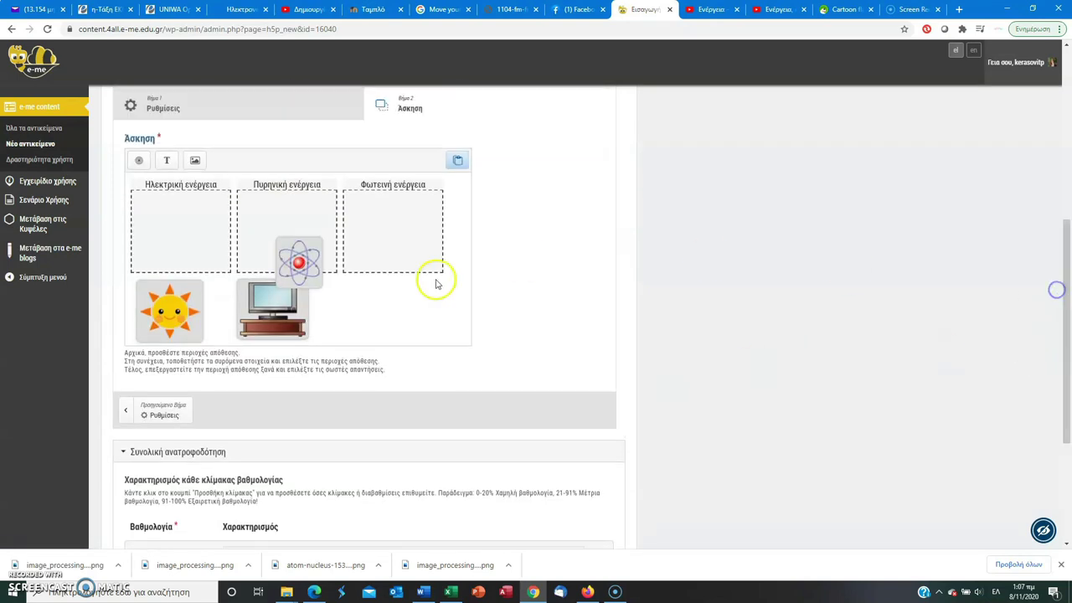
# Step: Move the nucleus image below the Φωτεινή ενέργεια drop zone and enlarge it to about the size of the other two images
pyautogui.click(312, 279)
pyautogui.moveTo(313, 279); pyautogui.dragTo(402, 337)
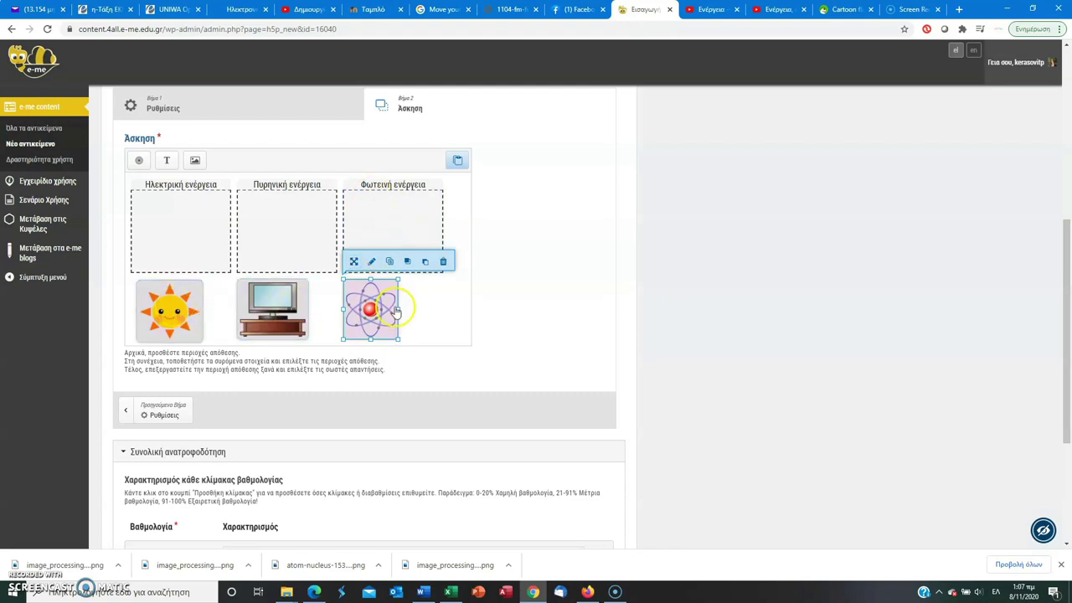
pyautogui.moveTo(399, 309); pyautogui.dragTo(411, 308)
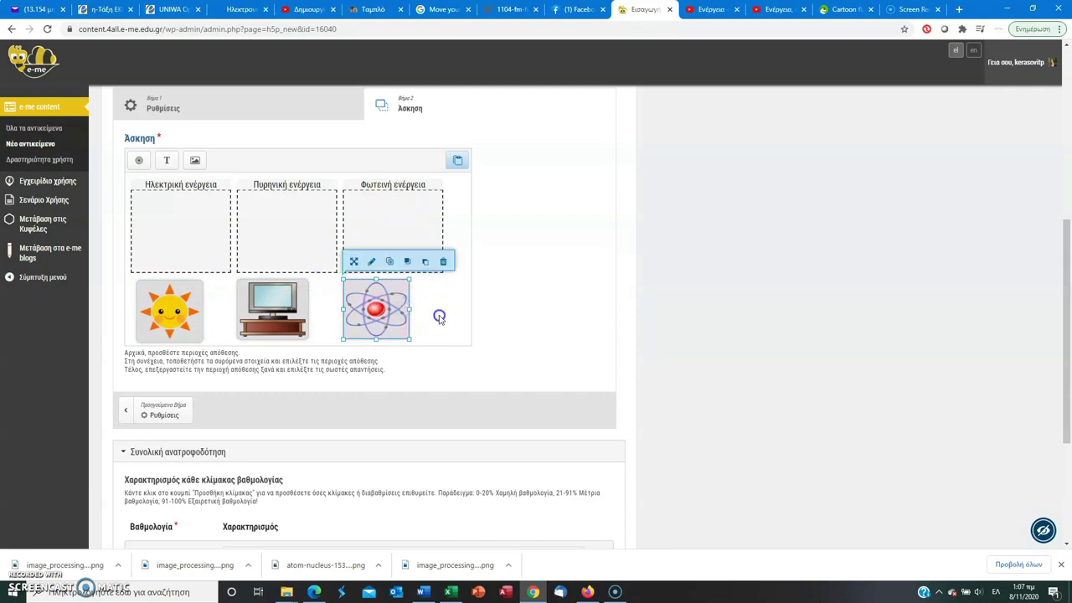
# Step: Set each drop zone's correct element: τηλεόραση for Ηλεκτρική ενέργεια, πυρήνας for Πυρηνική ενέργεια and ήλιος for Φωτεινή ενέργεια
pyautogui.click(194, 251)
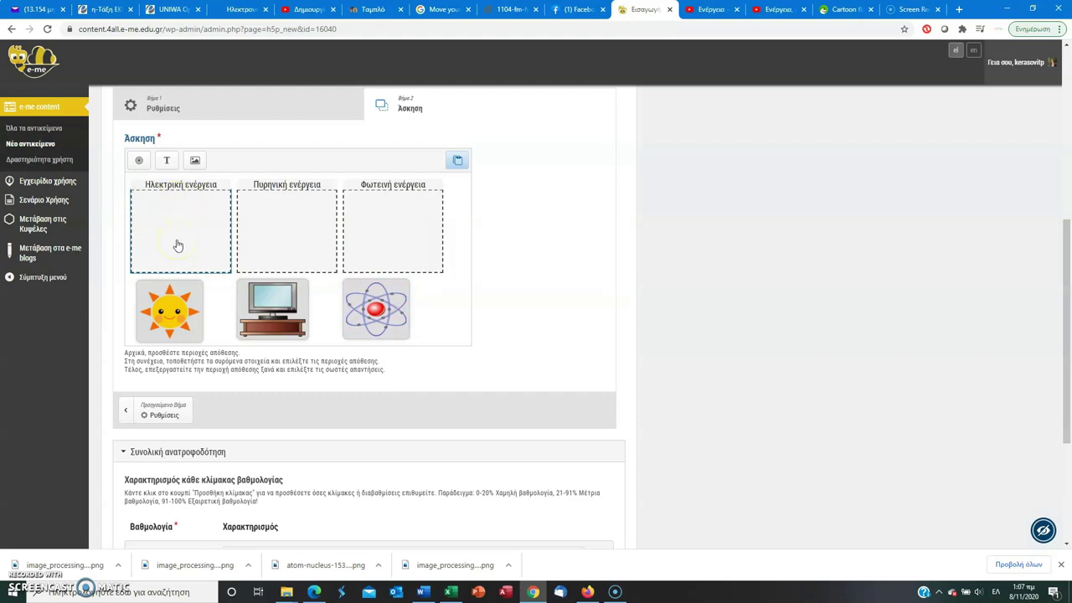
pyautogui.doubleClick(177, 243)
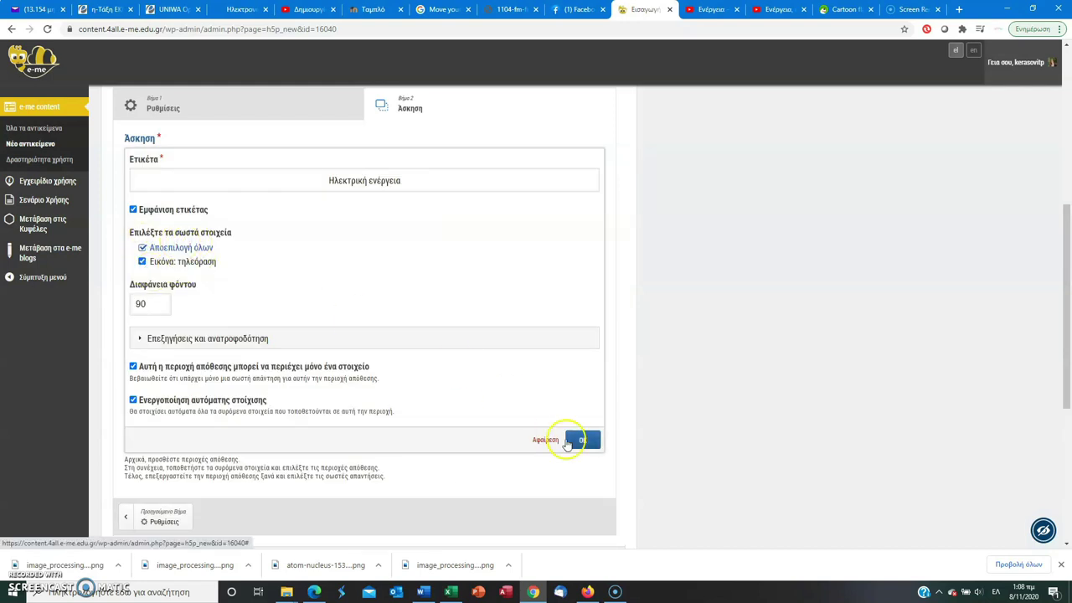
pyautogui.click(584, 442)
pyautogui.doubleClick(291, 227)
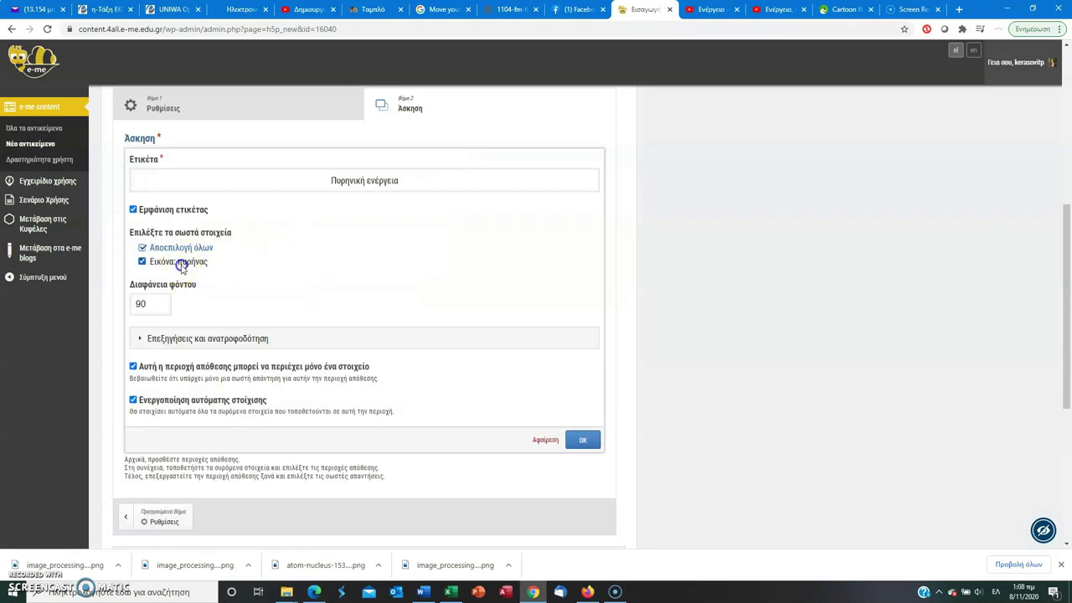
pyautogui.click(584, 440)
pyautogui.doubleClick(414, 248)
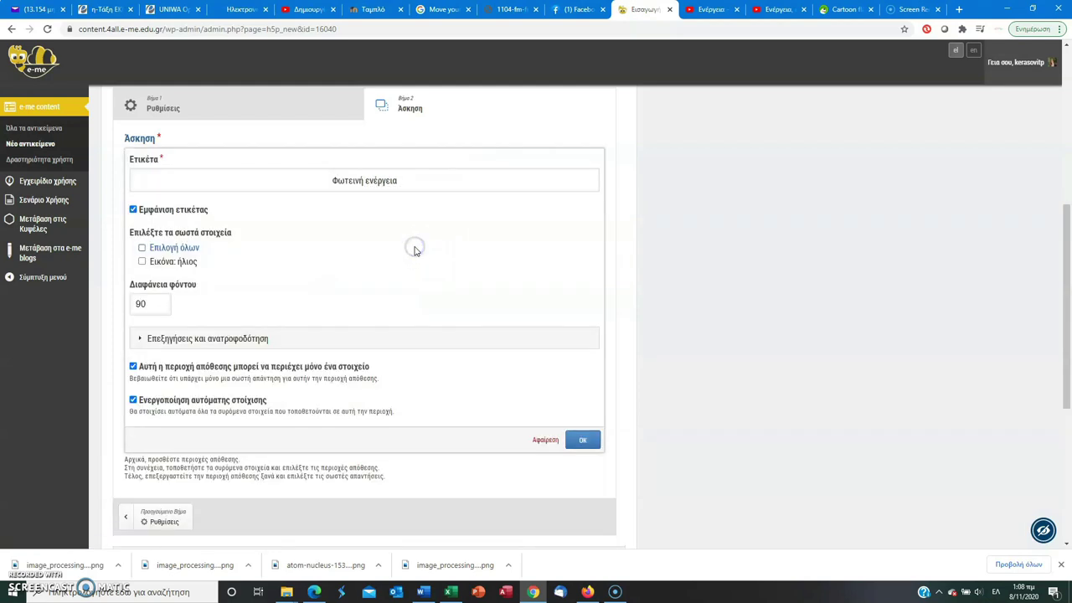
pyautogui.click(180, 264)
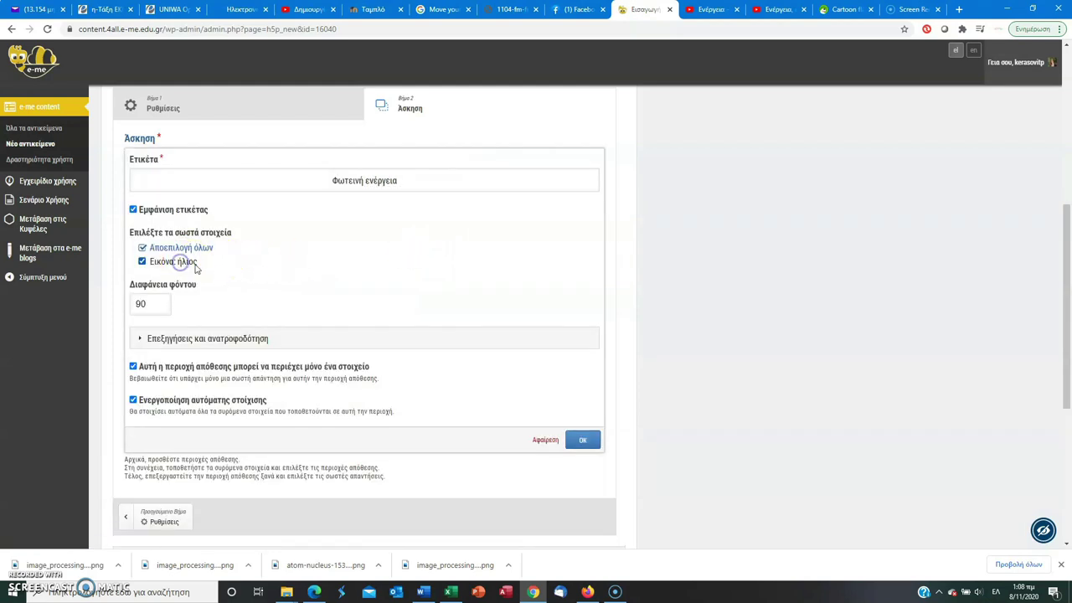
pyautogui.click(583, 442)
# Step: Look through the exercise settings (Ρυθμίσεις άσκησης) and complete the drag-and-drop exercise with them as they are
pyautogui.moveTo(1065, 359); pyautogui.dragTo(1058, 479)
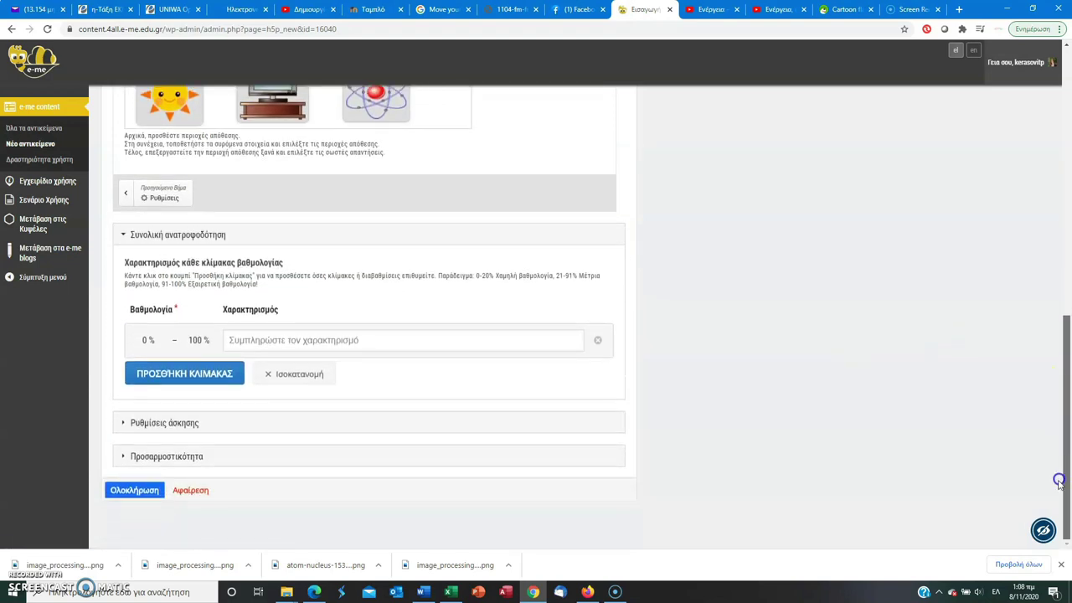
pyautogui.click(514, 429)
pyautogui.moveTo(1064, 360); pyautogui.dragTo(1066, 529)
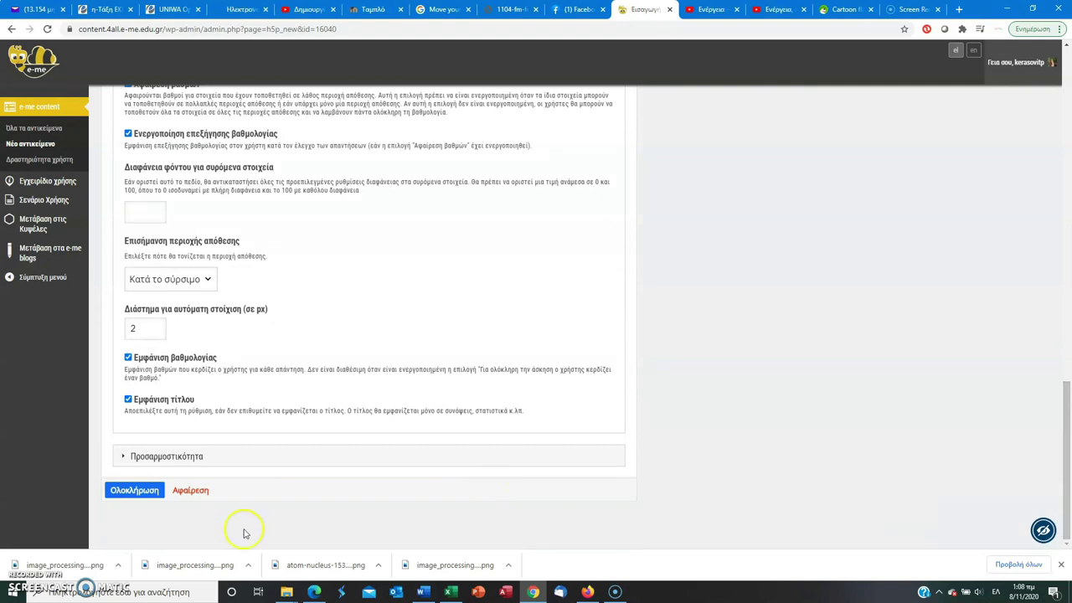
pyautogui.click(134, 491)
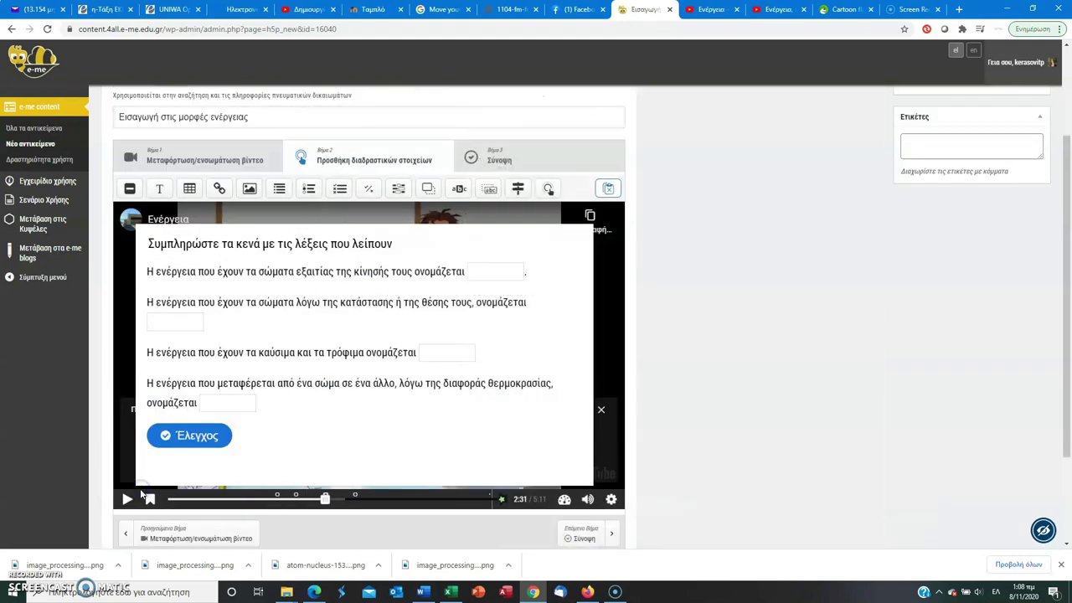
# Step: Show the drag-and-drop exercise at 2:32 and move and resize it over the video so the zones, images and Έλεγχος all fit
pyautogui.click(327, 500)
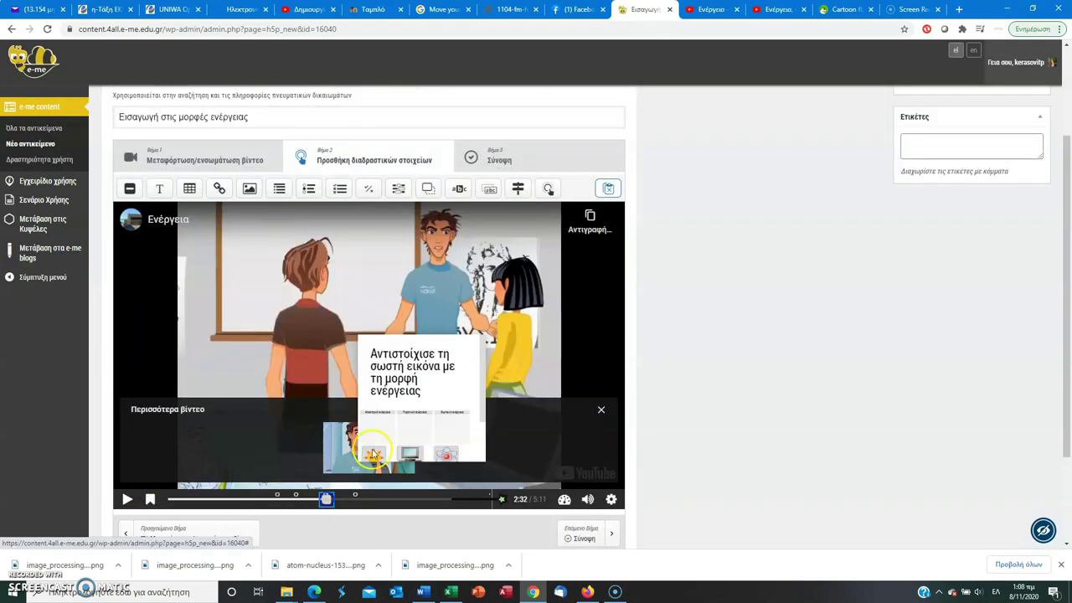
pyautogui.click(443, 350)
pyautogui.moveTo(460, 381); pyautogui.dragTo(593, 316)
pyautogui.moveTo(374, 349); pyautogui.dragTo(373, 423)
pyautogui.moveTo(366, 473); pyautogui.dragTo(365, 487)
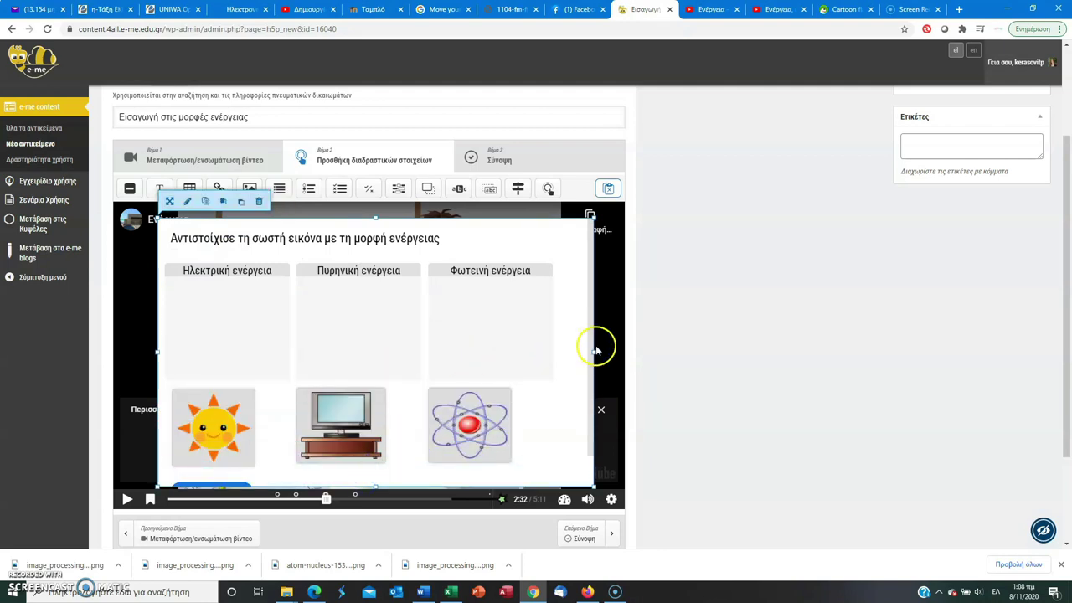
pyautogui.moveTo(594, 352); pyautogui.dragTo(615, 350)
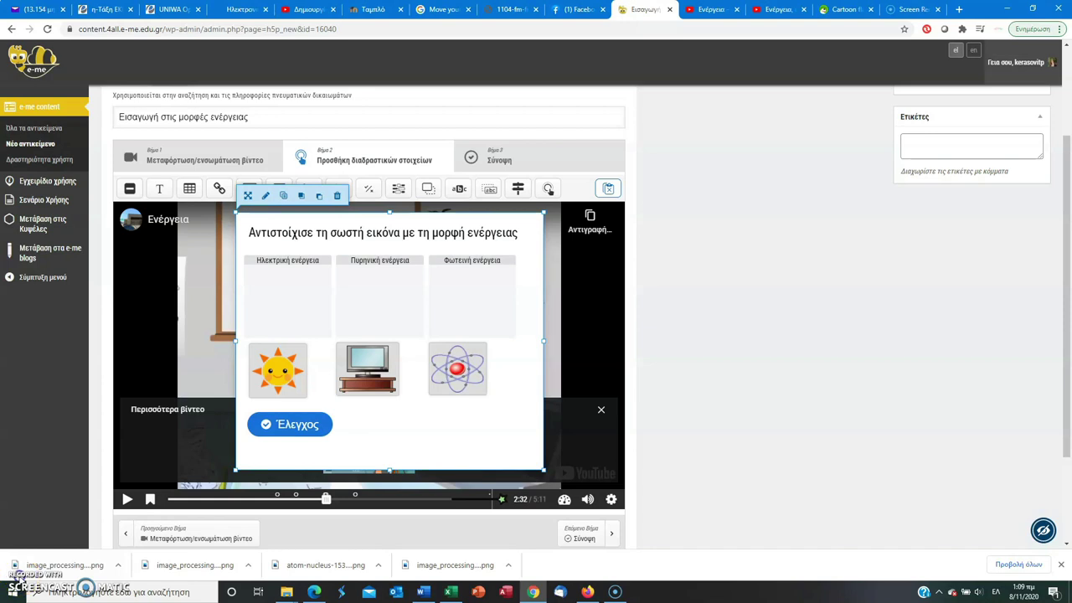
# Step: Add a Drag Text interaction timed 4:48.000 to 4:48.000 that pauses the video and is displayed as Πλαίσιο
pyautogui.click(489, 148)
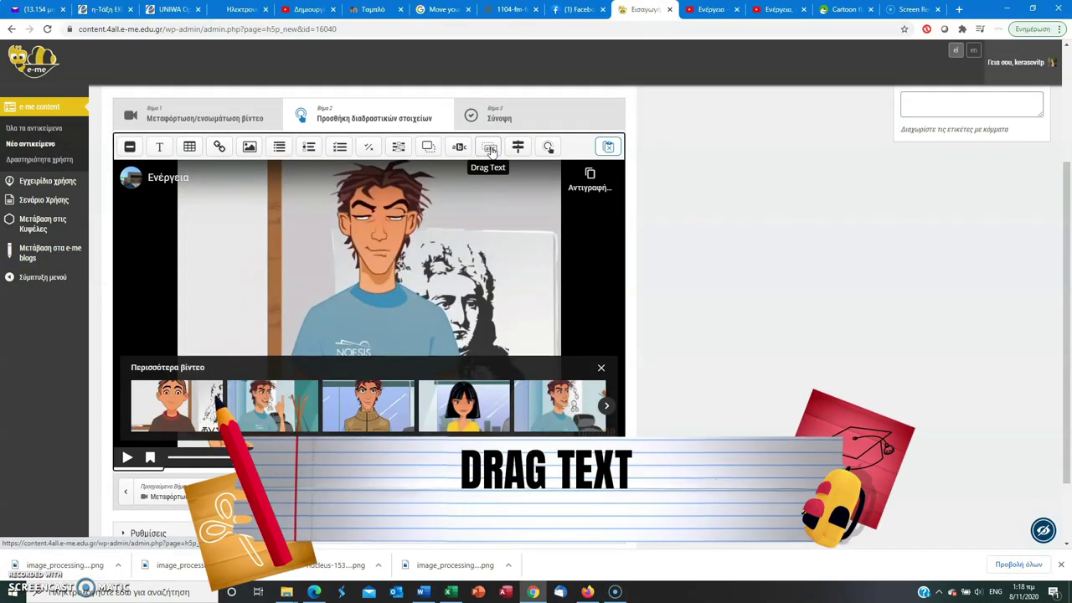
pyautogui.click(490, 149)
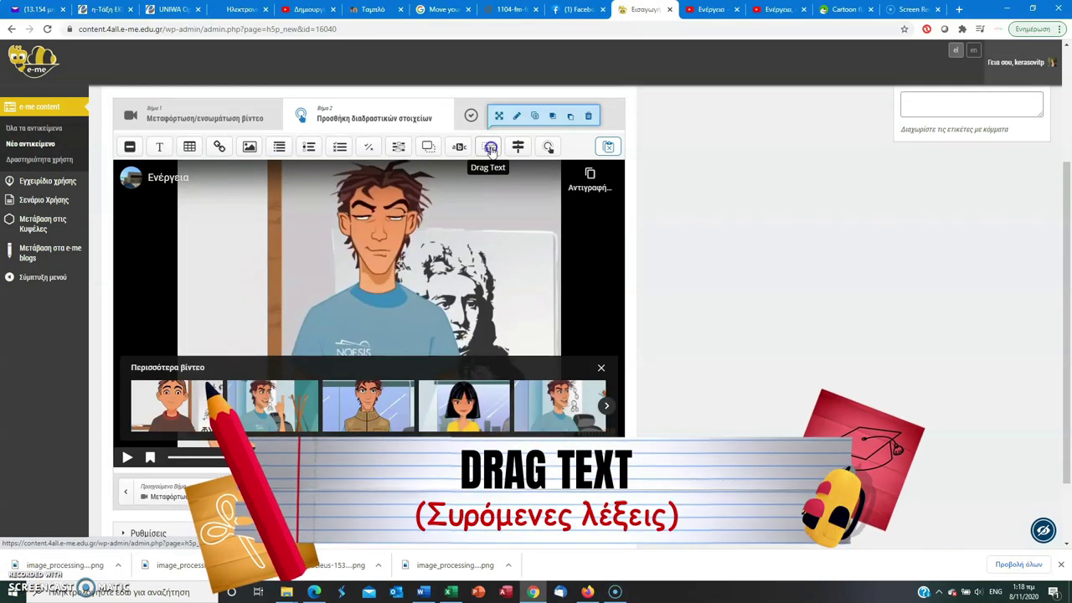
pyautogui.moveTo(1068, 211); pyautogui.dragTo(1062, 164)
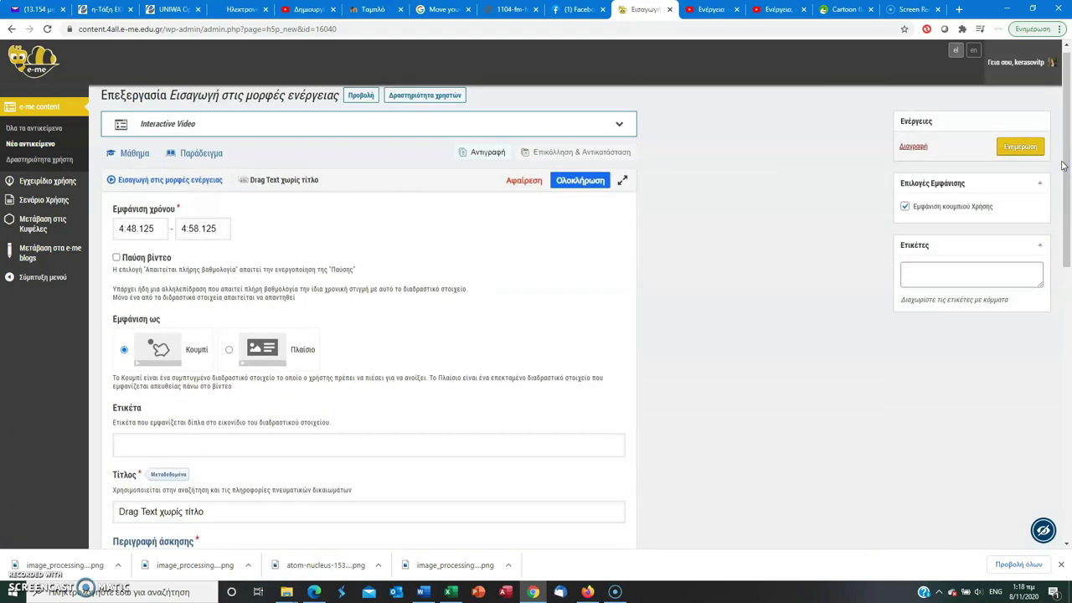
pyautogui.doubleClick(142, 228)
pyautogui.write('000')
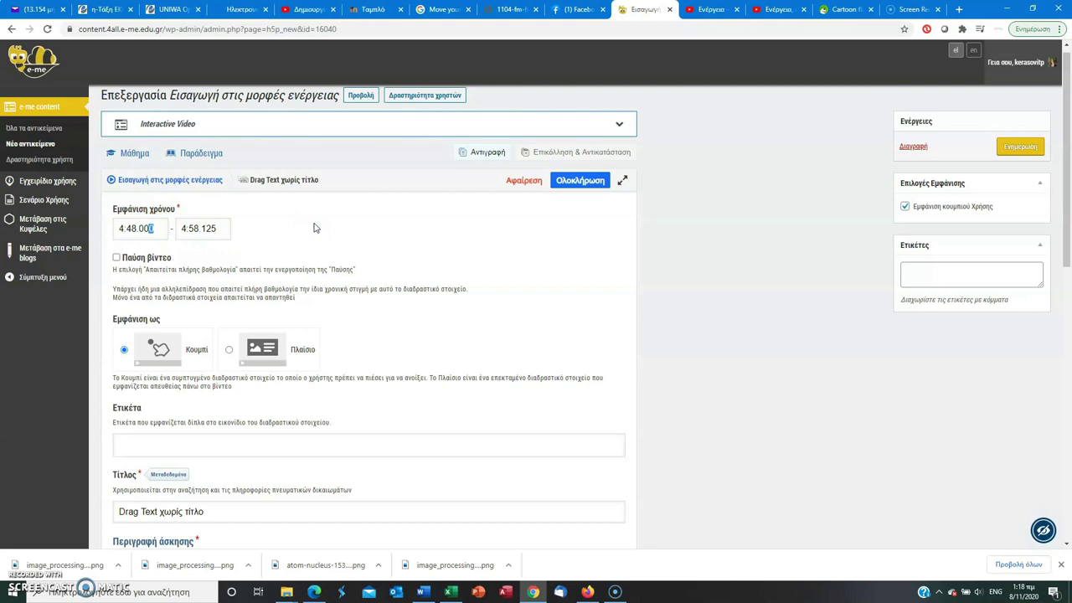
pyautogui.hotkey('ctrl', 'shift', 'Left')
pyautogui.tripleClick(208, 228)
pyautogui.write('4:48.000')
pyautogui.click(166, 260)
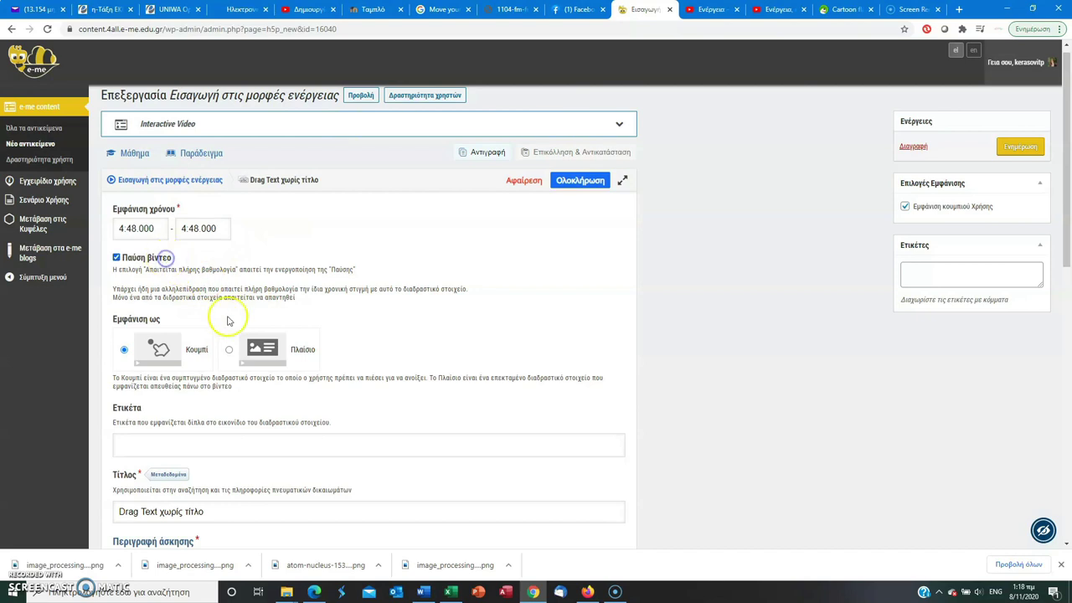
pyautogui.click(282, 348)
# Step: Title the Drag Text exercise "Ανανεώσιμες πηγές ενέργειας", keeping the default exercise description
pyautogui.moveTo(1063, 226); pyautogui.dragTo(1062, 352)
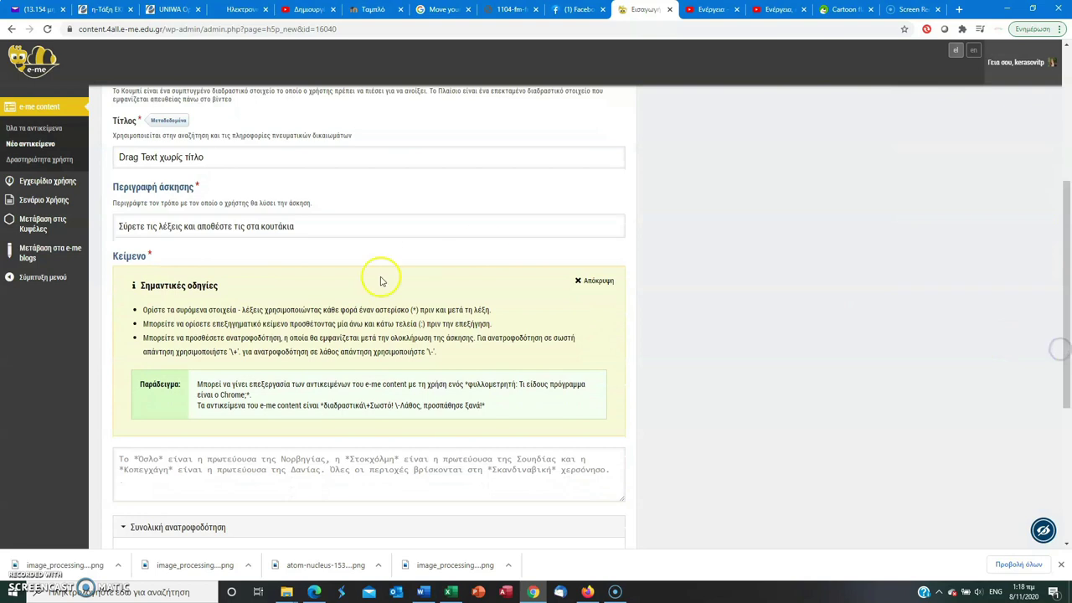
pyautogui.tripleClick(248, 160)
pyautogui.write('An')
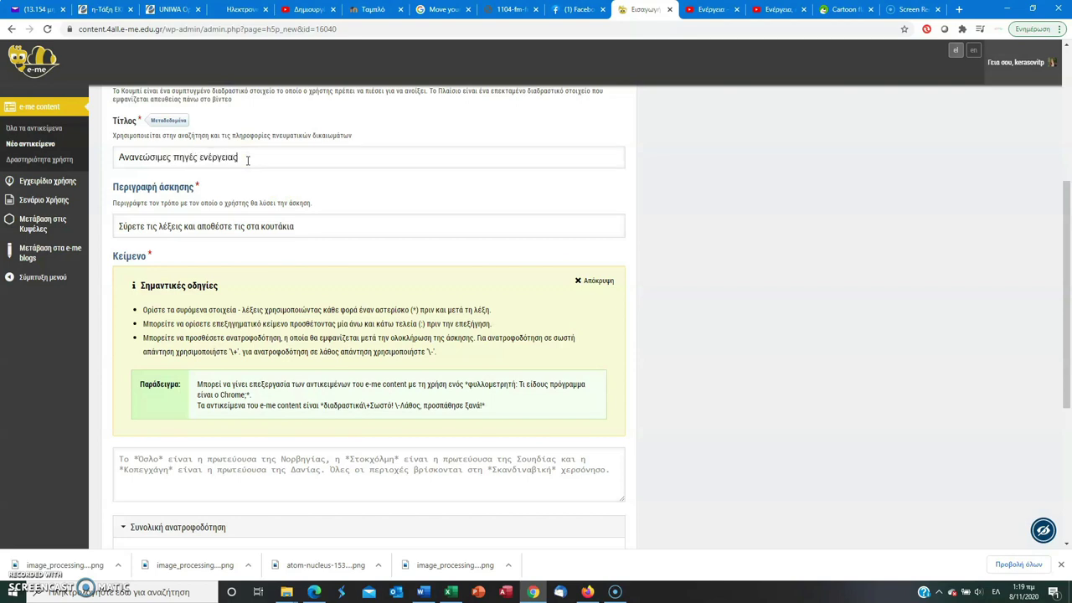
pyautogui.click(196, 226)
# Step: Enter "Οι ανεμογεννήτριες αξιοποιούν την ενέργεια του *αέρα*" as the first line of the Drag Text exercise's text
pyautogui.moveTo(1065, 241); pyautogui.dragTo(1066, 305)
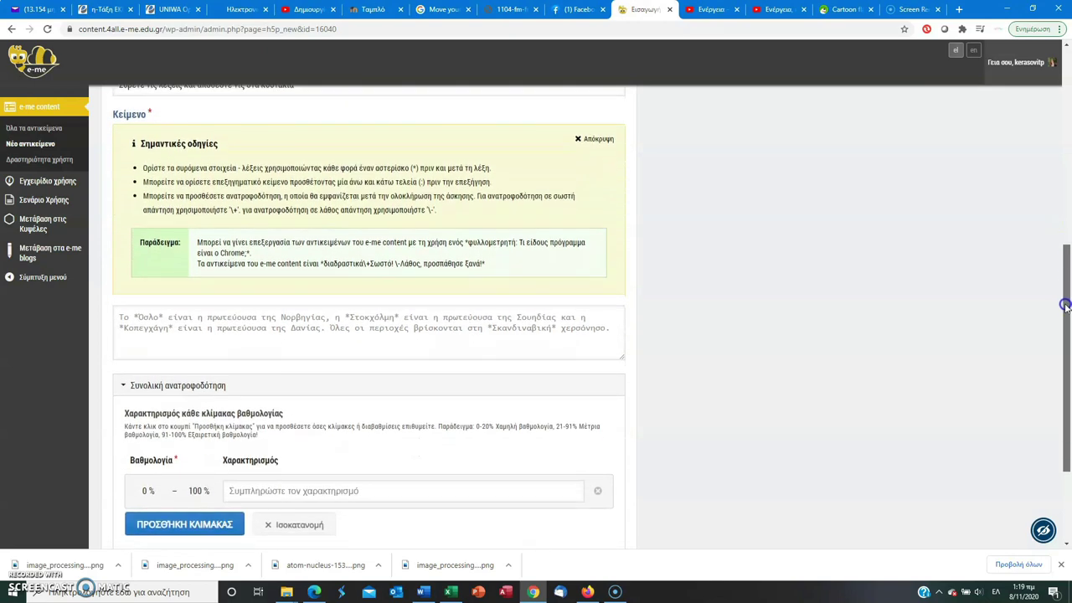
pyautogui.click(285, 330)
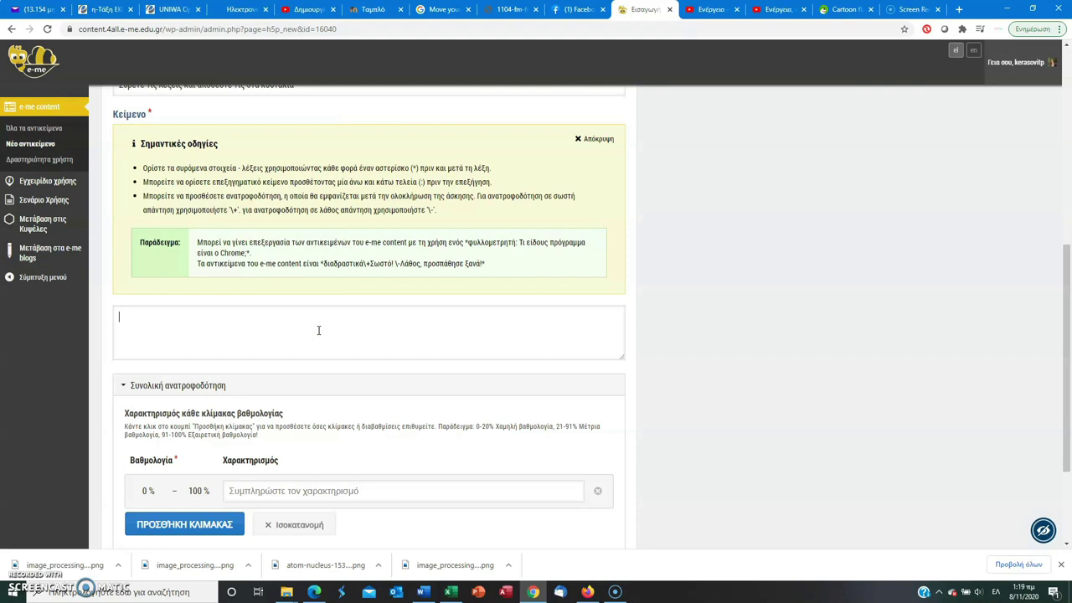
pyautogui.write('Οι')
pyautogui.hotkey('alt', 'shift')
pyautogui.press('BackSpace')
pyautogui.press('BackSpace')
pyautogui.hotkey('alt', 'shift')
pyautogui.write('ξιοποιούν την')
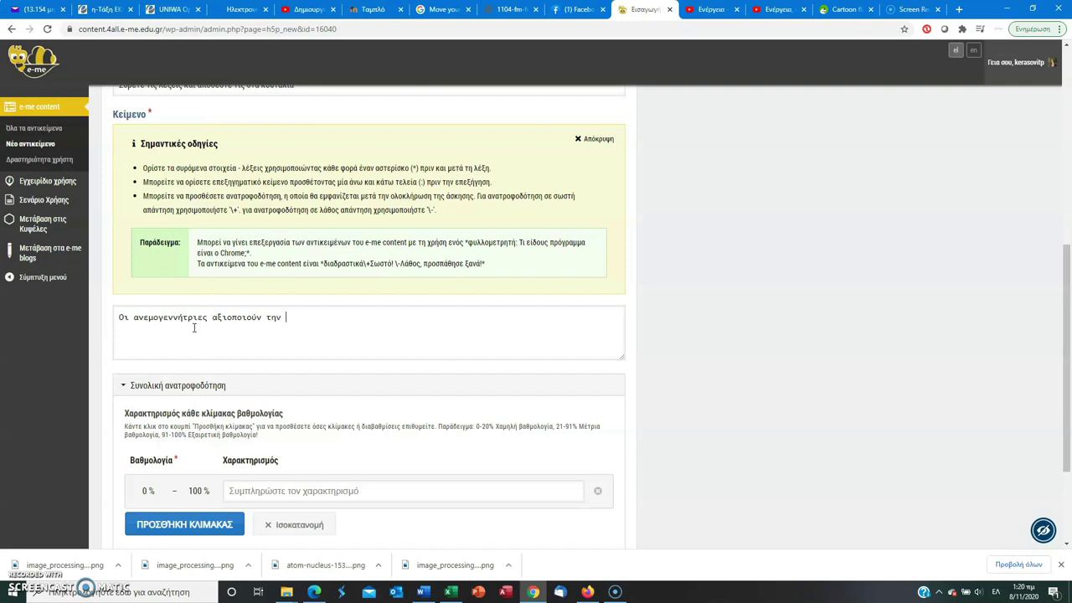
pyautogui.write('του')
# Step: Add lines "Τα φωτοβολταϊκά μετατρέπουν σε ηλεκτρισμό την ενέργεια που παίρνουν από τον *ήλιο*" and "Η *βιομάζα* παράγεται από υπολείμματα φυτών ή ζωικά απόβλητα."; complete the exercise
pyautogui.write('Τα φωτοβολταϊκά μετατρέπουν σε ηλεκτρισμό την ενέργεια που παίρνουν από τον')
pyautogui.write(' *ήλιο*')
pyautogui.press('Return')
pyautogui.write('Η *βιομάζα* παράγεται από υπολείμματα φυτών ή ζωικά απόβλητα.')
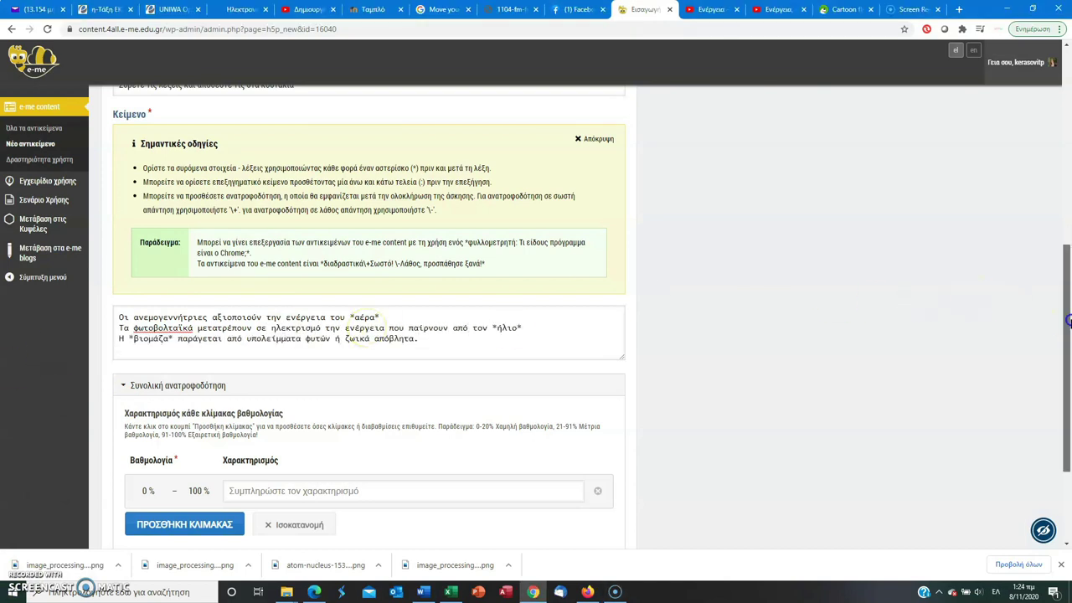
pyautogui.moveTo(1065, 324); pyautogui.dragTo(1069, 406)
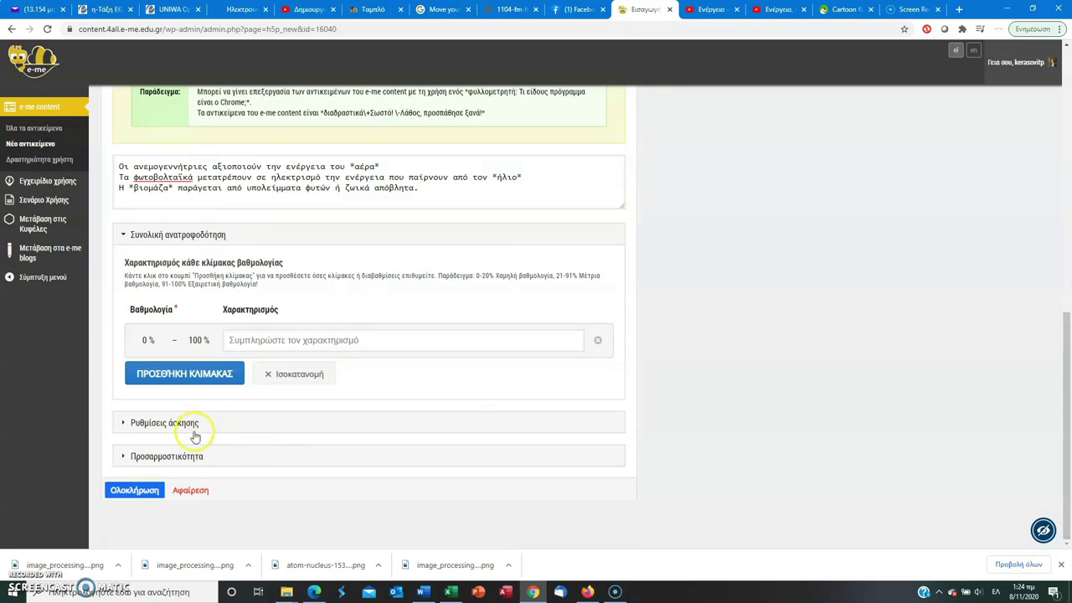
pyautogui.click(132, 494)
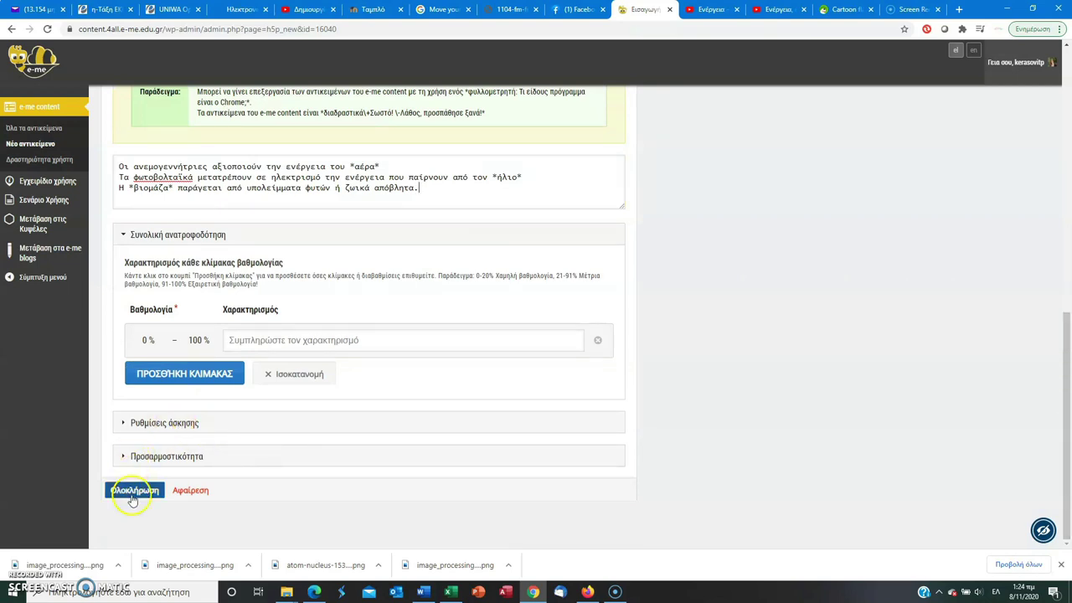